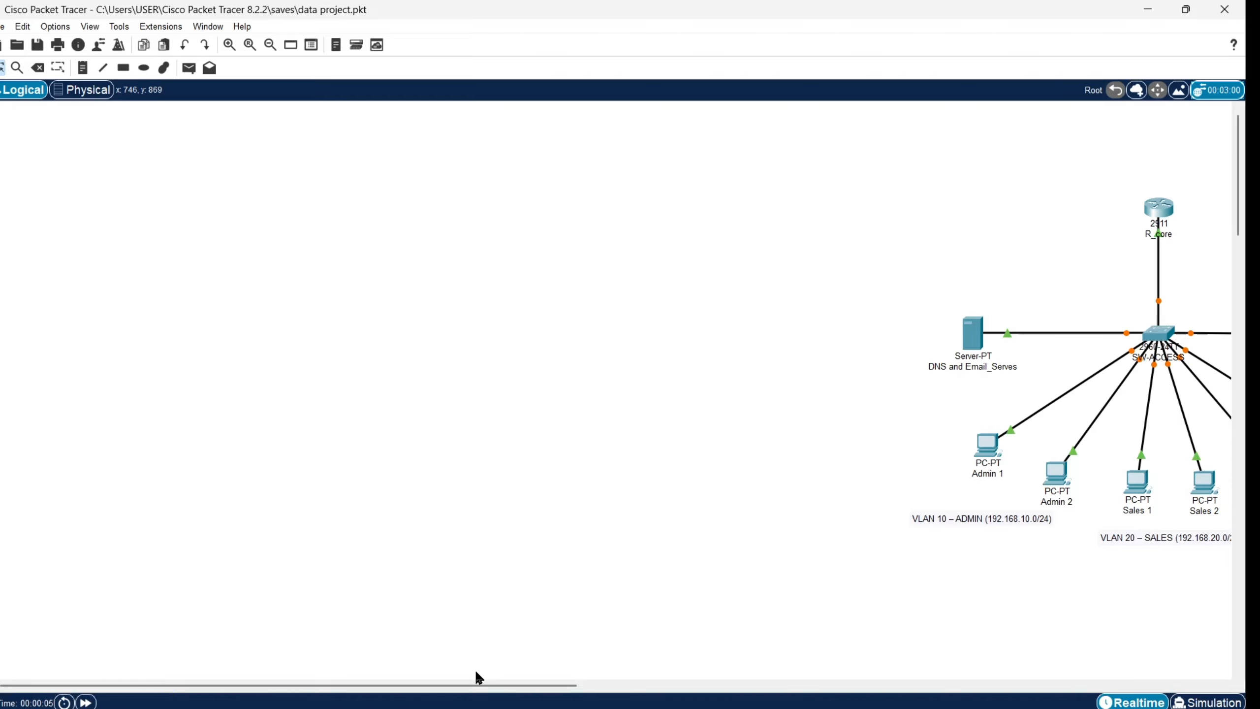
Step: Scroll right, select every device and VLAN label, and drag the topology left to centre it
drag(476, 696, 623, 707)
drag(541, 685, 582, 664)
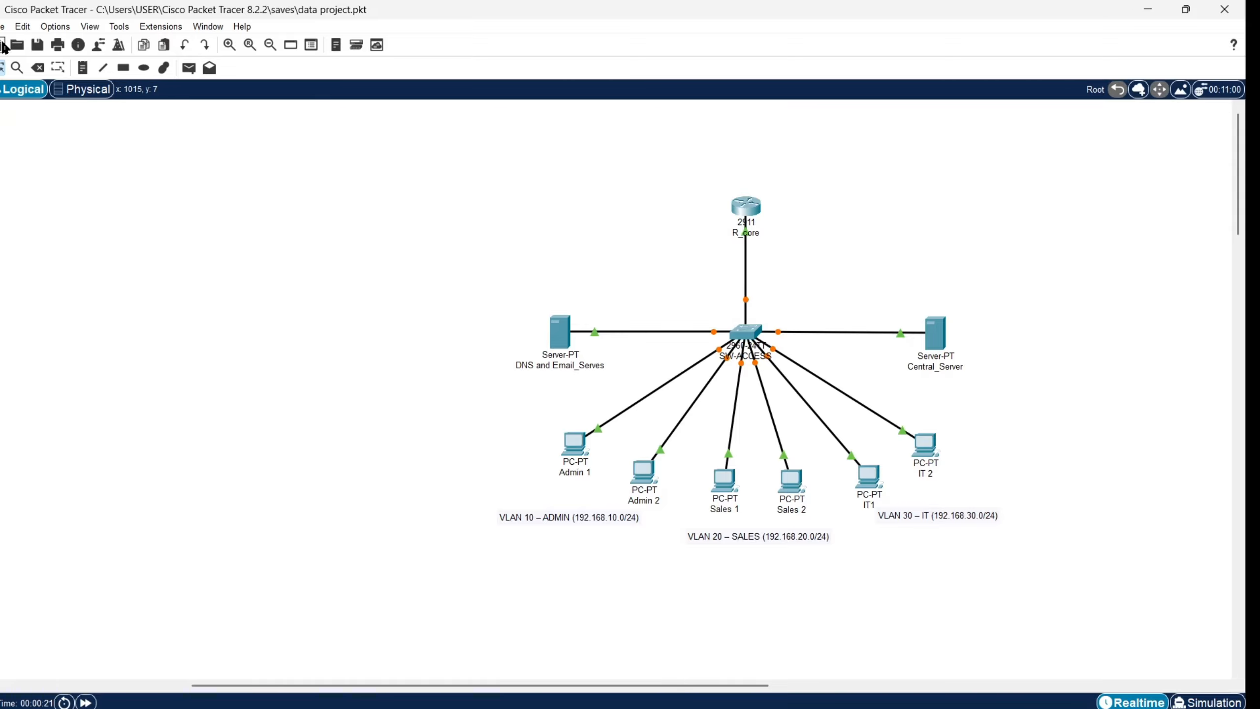
drag(218, 164, 1106, 610)
drag(748, 334, 631, 332)
Step: Deselect the topology and let the access switch's links to R_core, servers and PCs turn green
click(1154, 422)
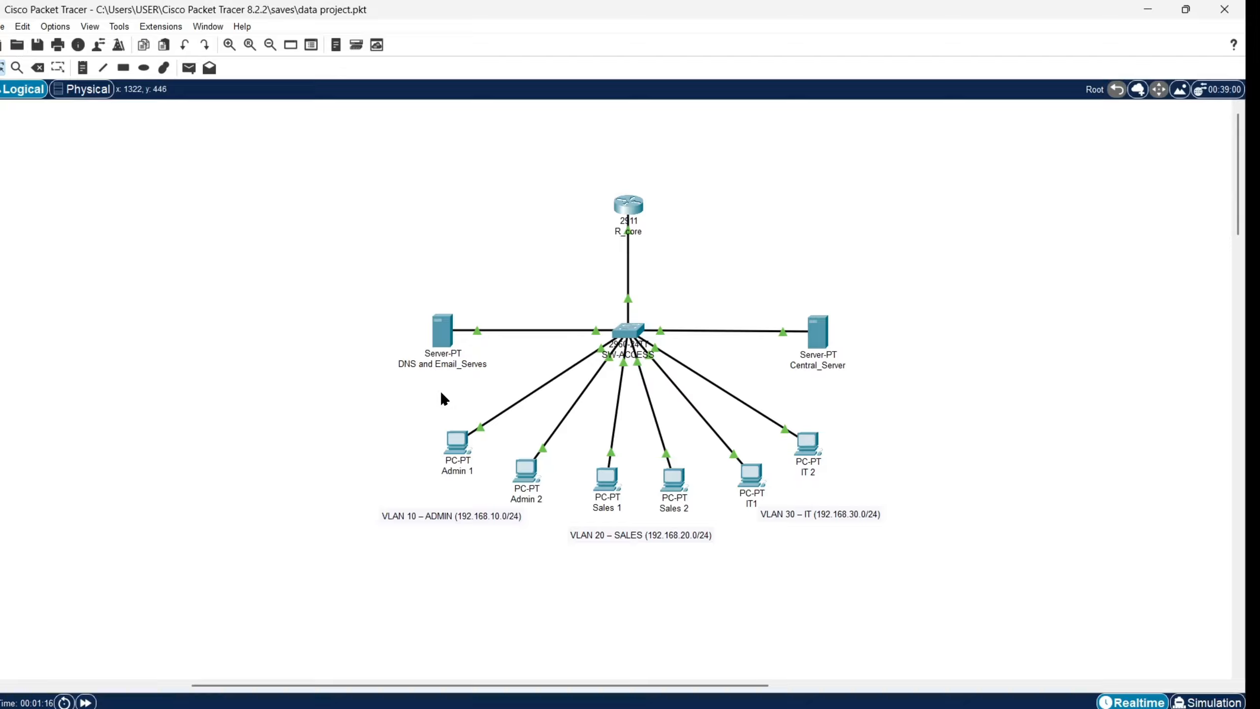
Step: Check the DHCP-assigned IP configuration on Admin 1 and Admin 2
click(454, 439)
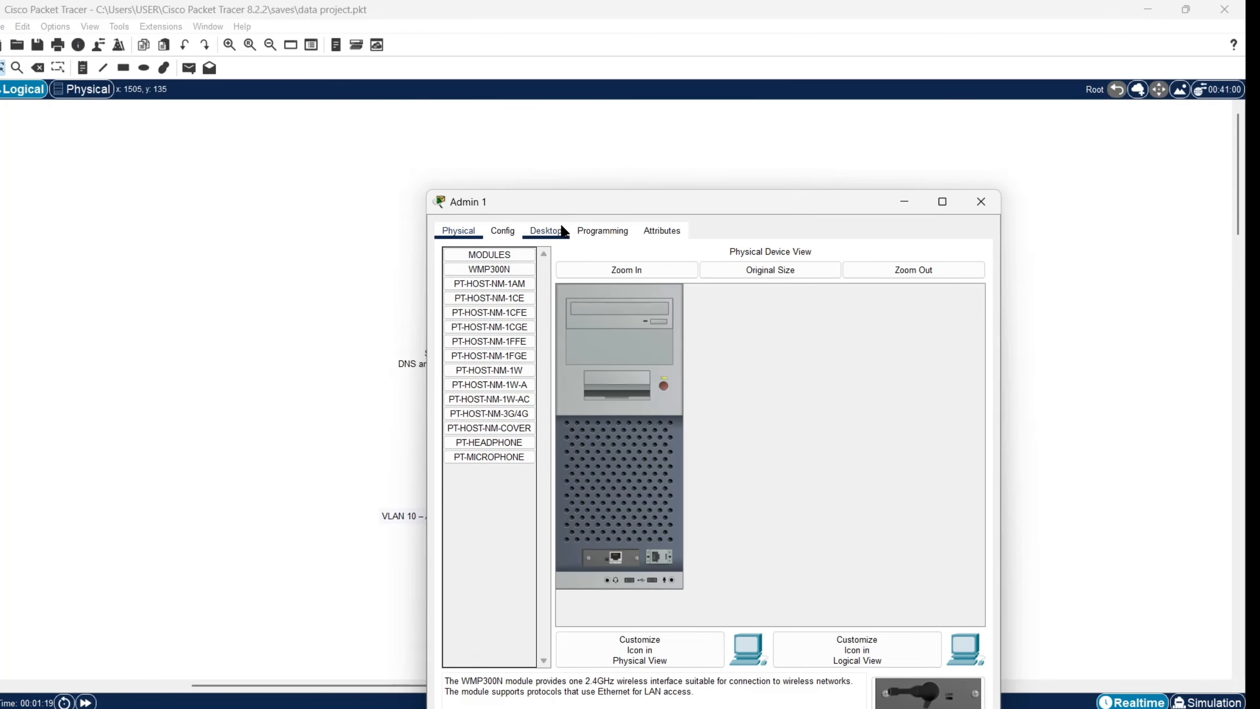
click(546, 231)
click(519, 316)
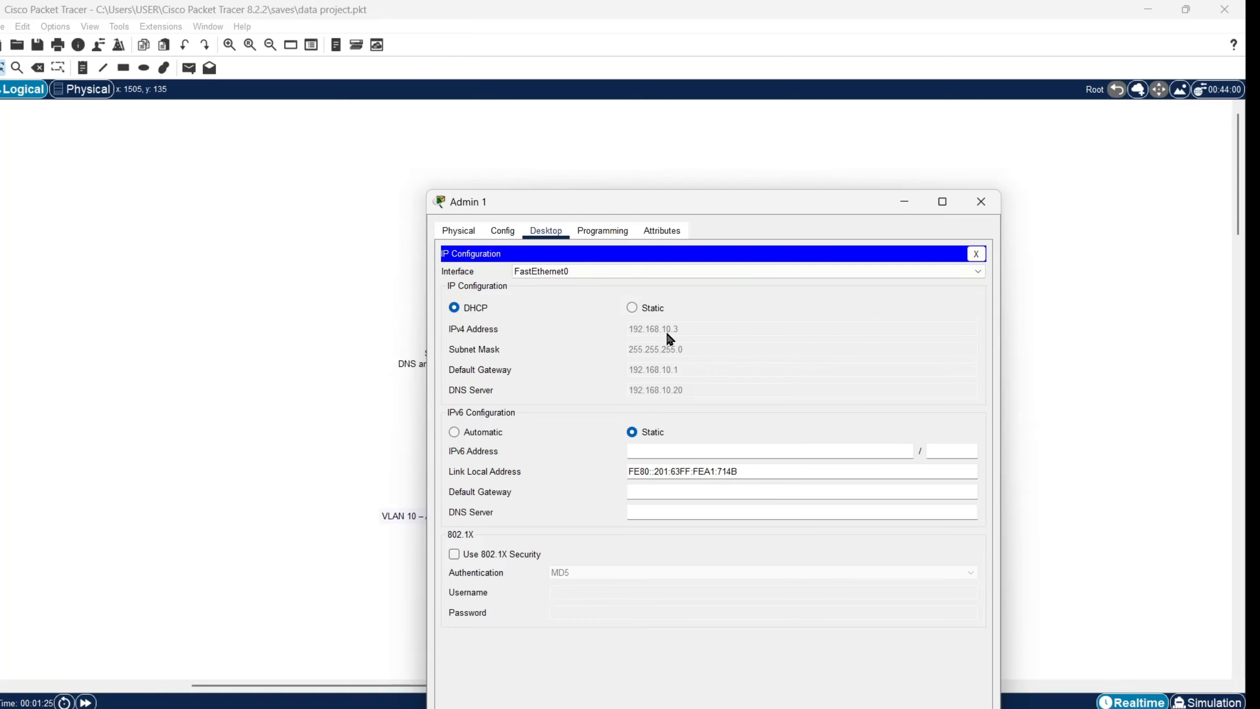
click(903, 201)
click(524, 469)
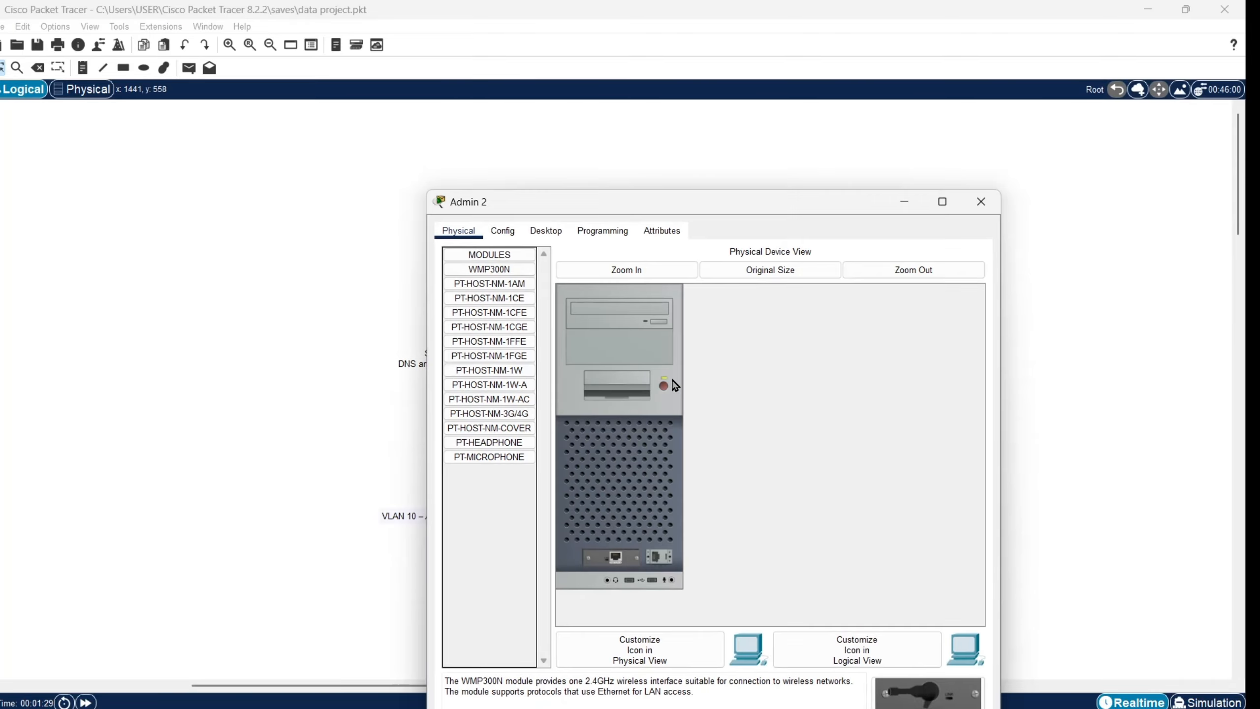
click(543, 234)
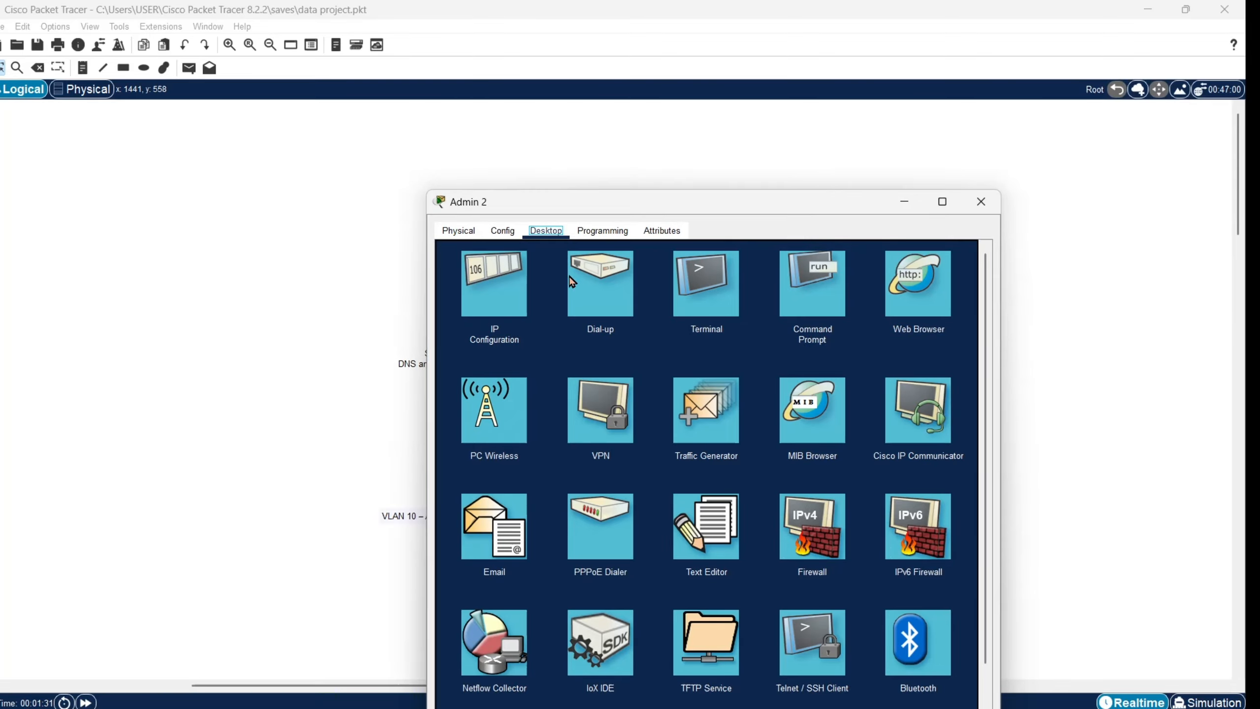
click(494, 300)
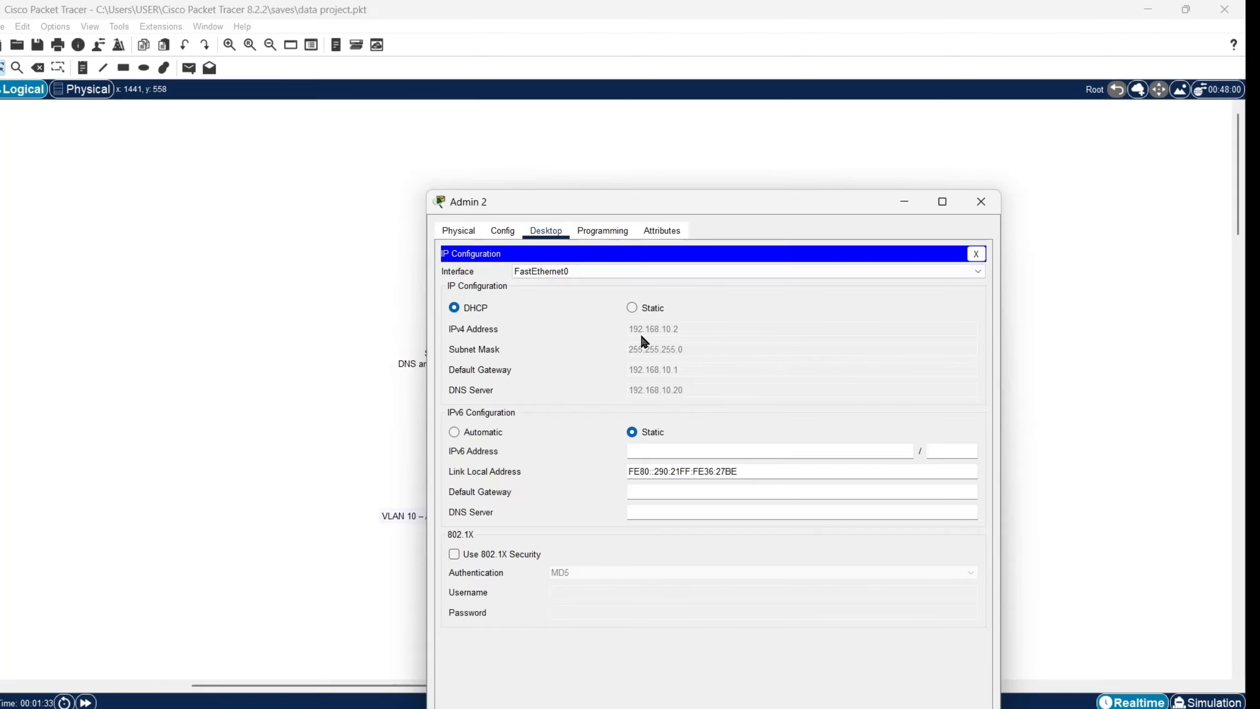
click(904, 201)
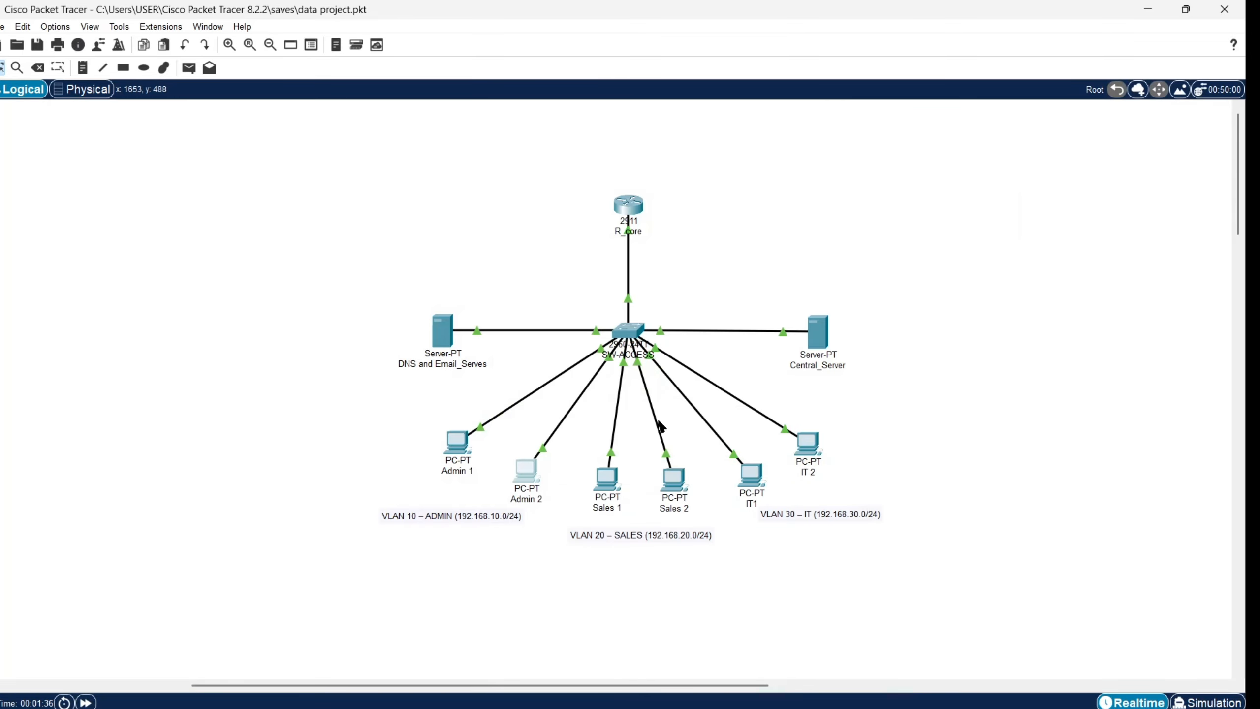
Step: Check the DHCP-assigned IP configuration on Sales 1 and Sales 2
click(606, 479)
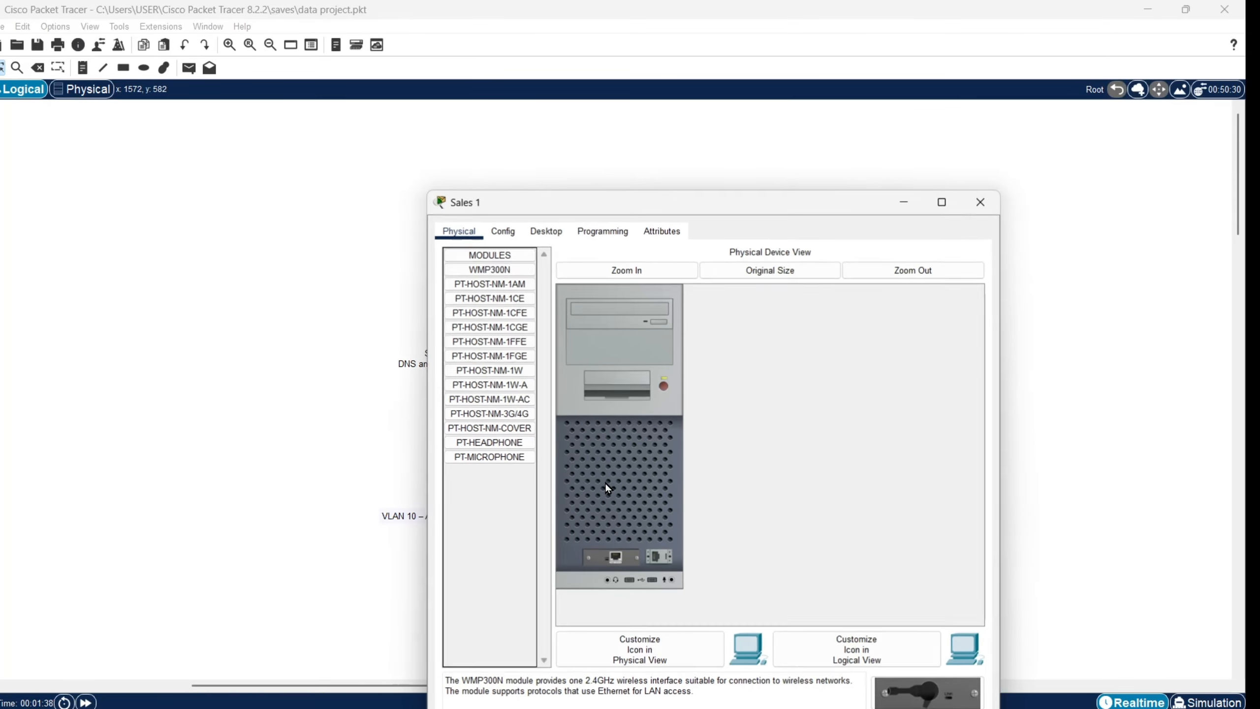
click(546, 231)
click(494, 286)
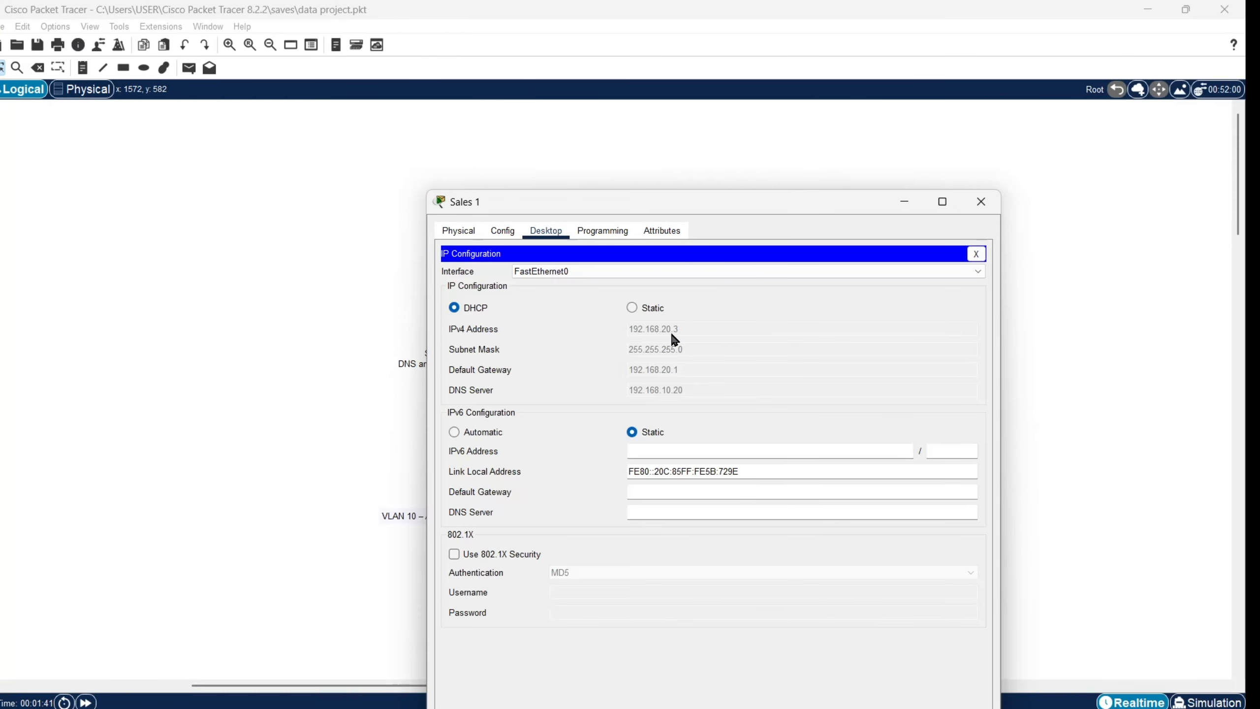
click(904, 201)
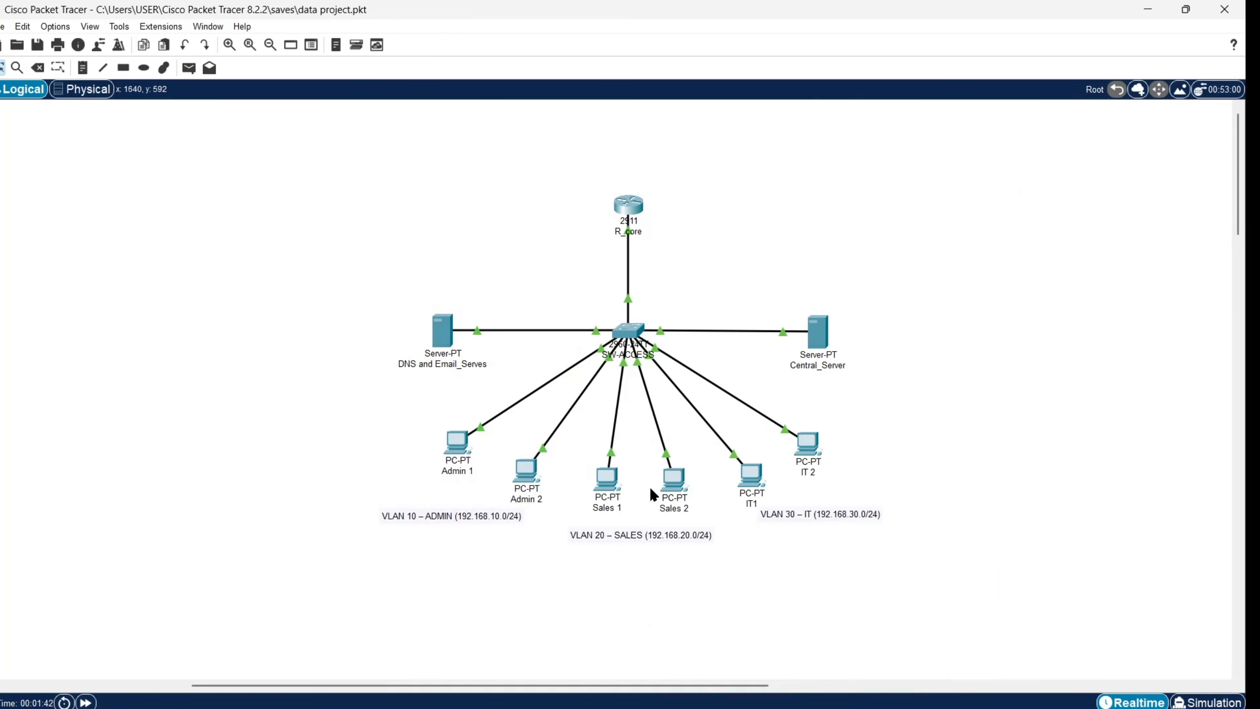
click(676, 484)
click(545, 230)
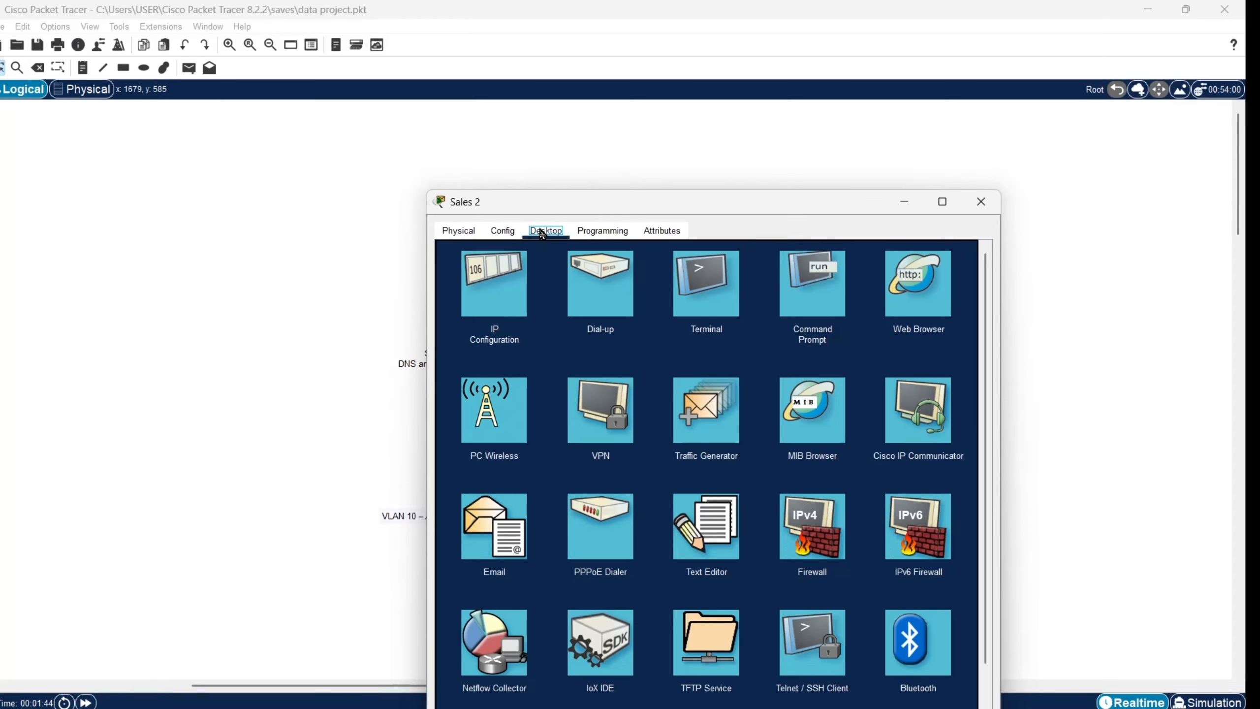
click(514, 293)
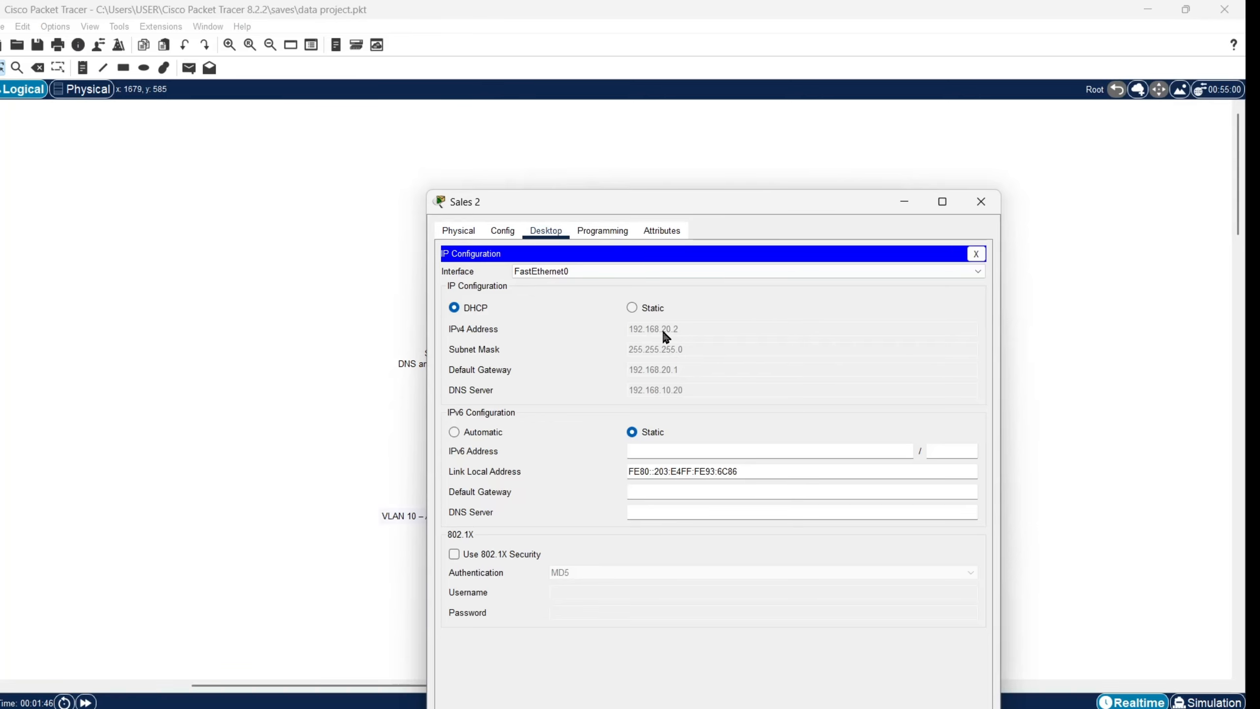
click(904, 202)
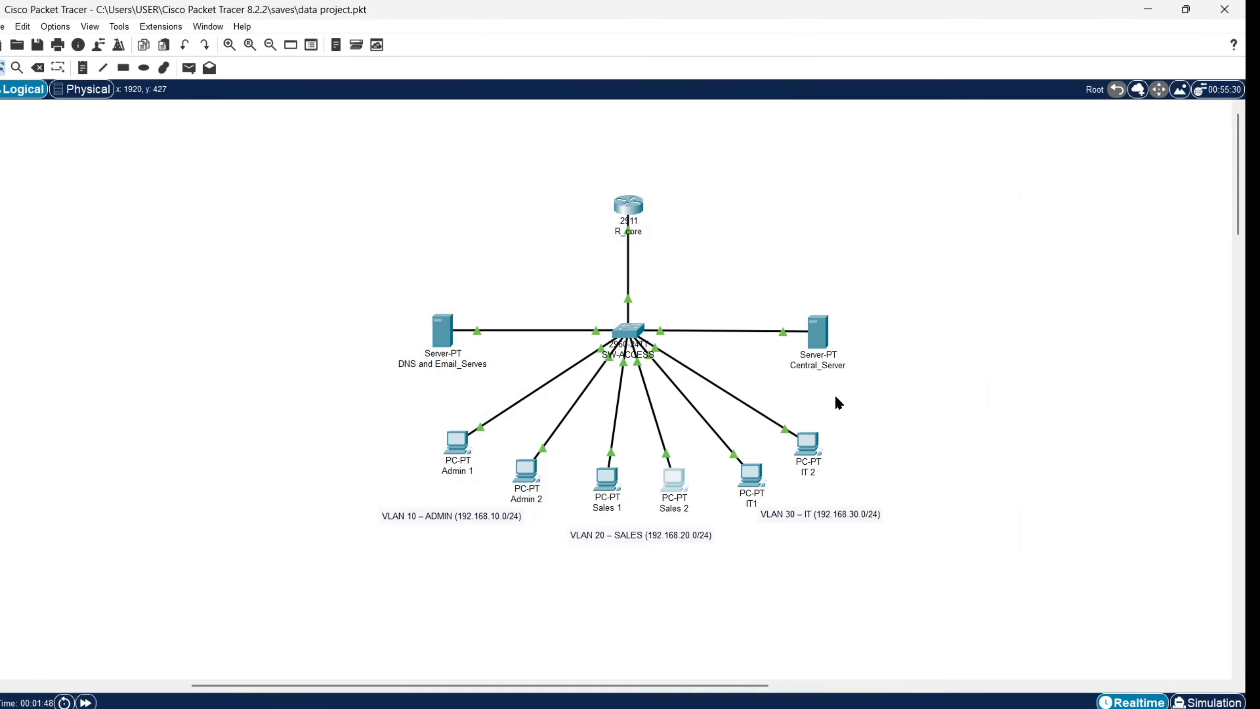
Step: Check IT1's DHCP-assigned IP configuration in its Desktop tools
click(749, 476)
click(574, 232)
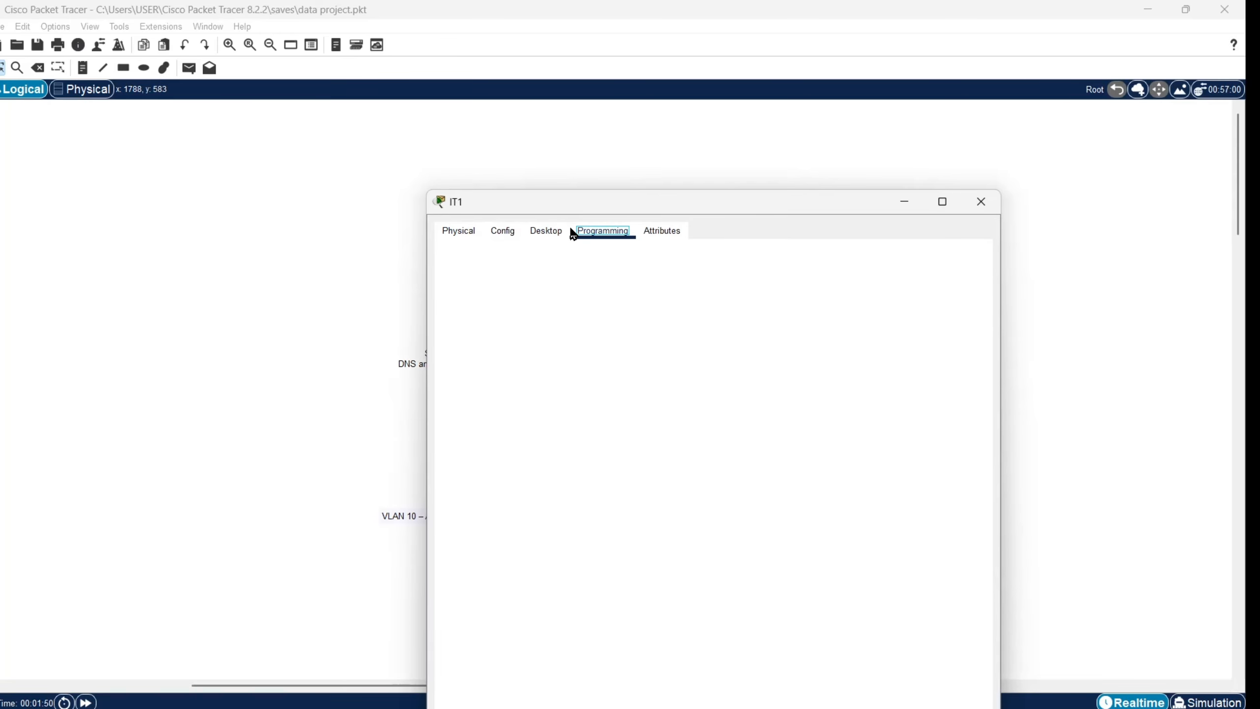
click(547, 231)
click(493, 294)
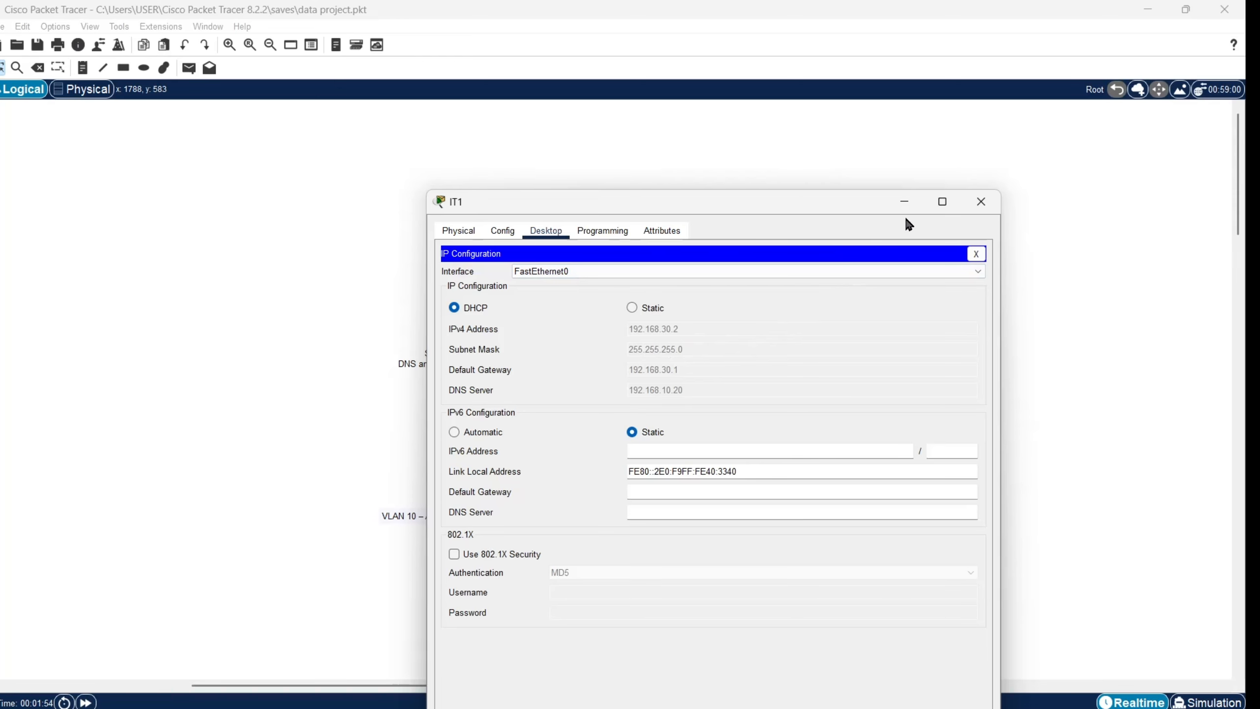
click(903, 201)
Step: In the Physical view, go from Home City into Corporate Office's Admins depermant room
click(84, 89)
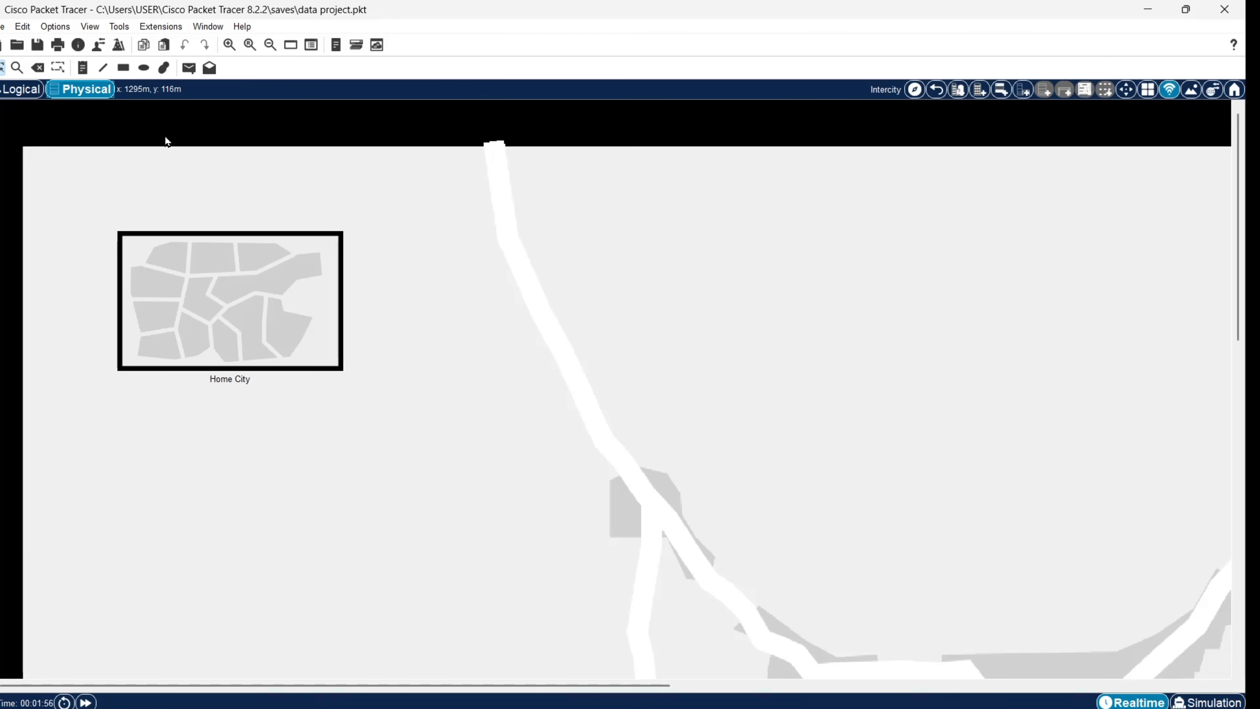
click(304, 311)
click(212, 261)
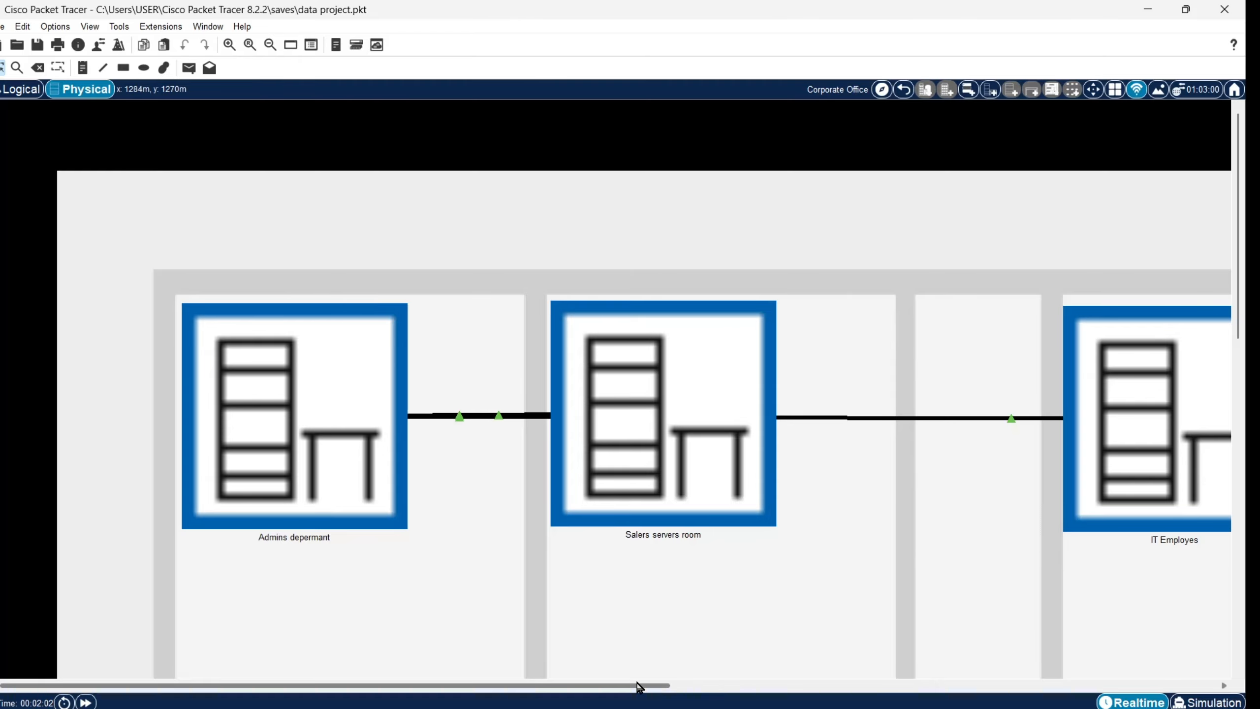
drag(638, 687, 665, 687)
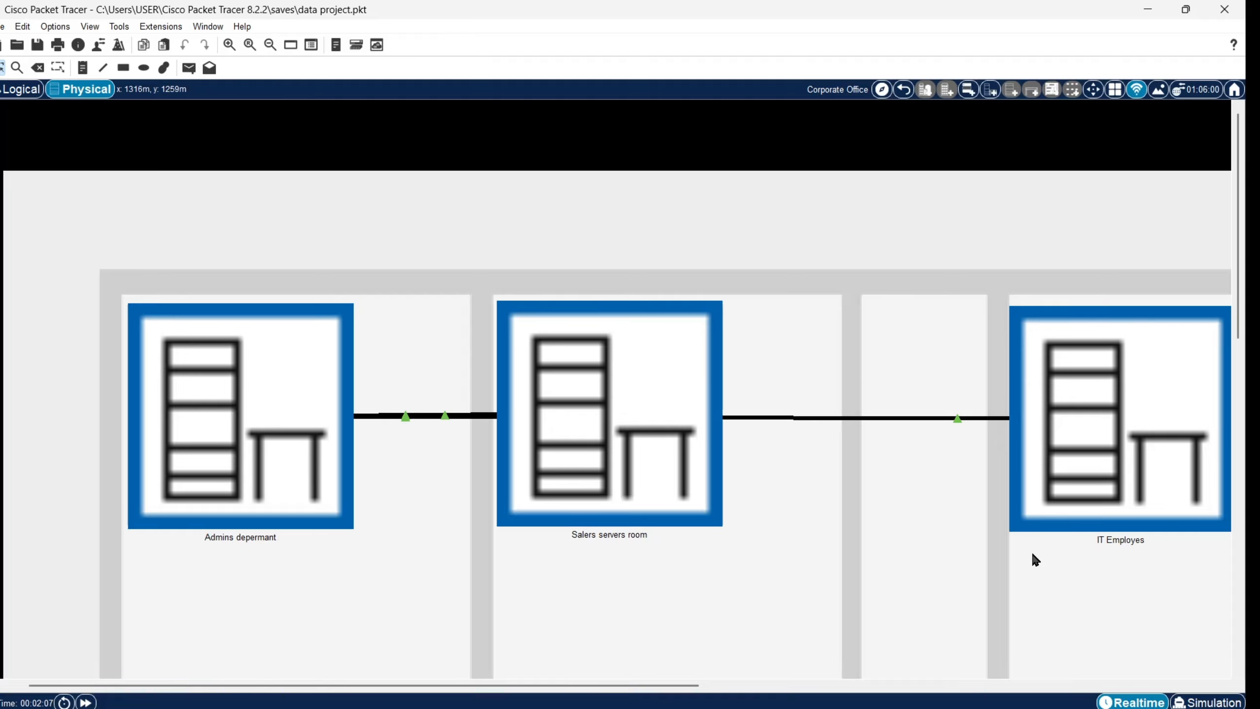
click(335, 395)
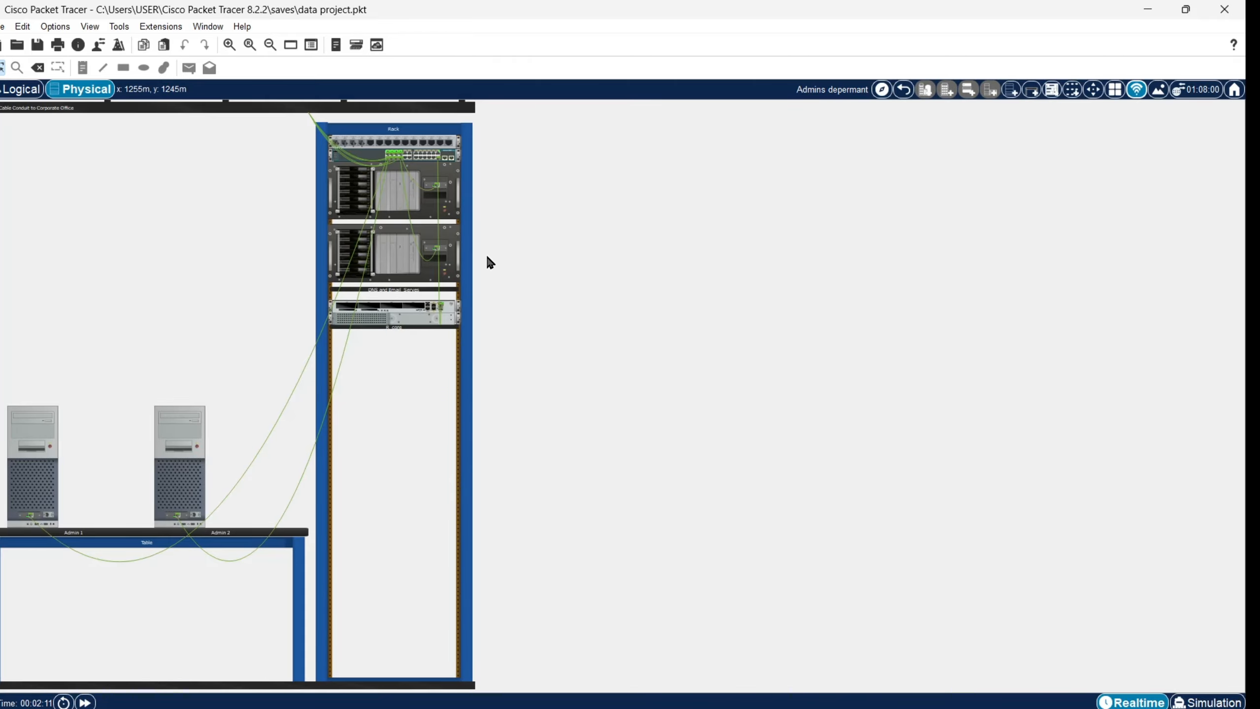
Step: Browse the physical locations list, then go back to Corporate Office and enter the Salers servers room
click(881, 89)
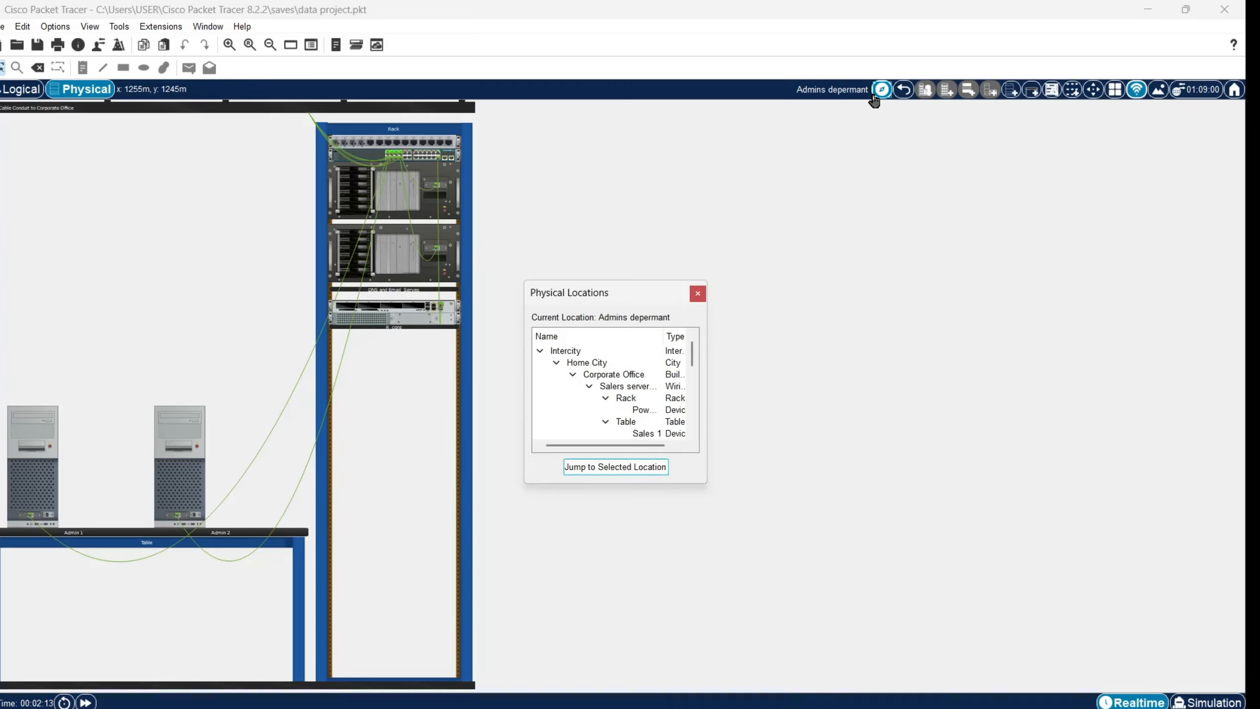
drag(691, 358, 694, 406)
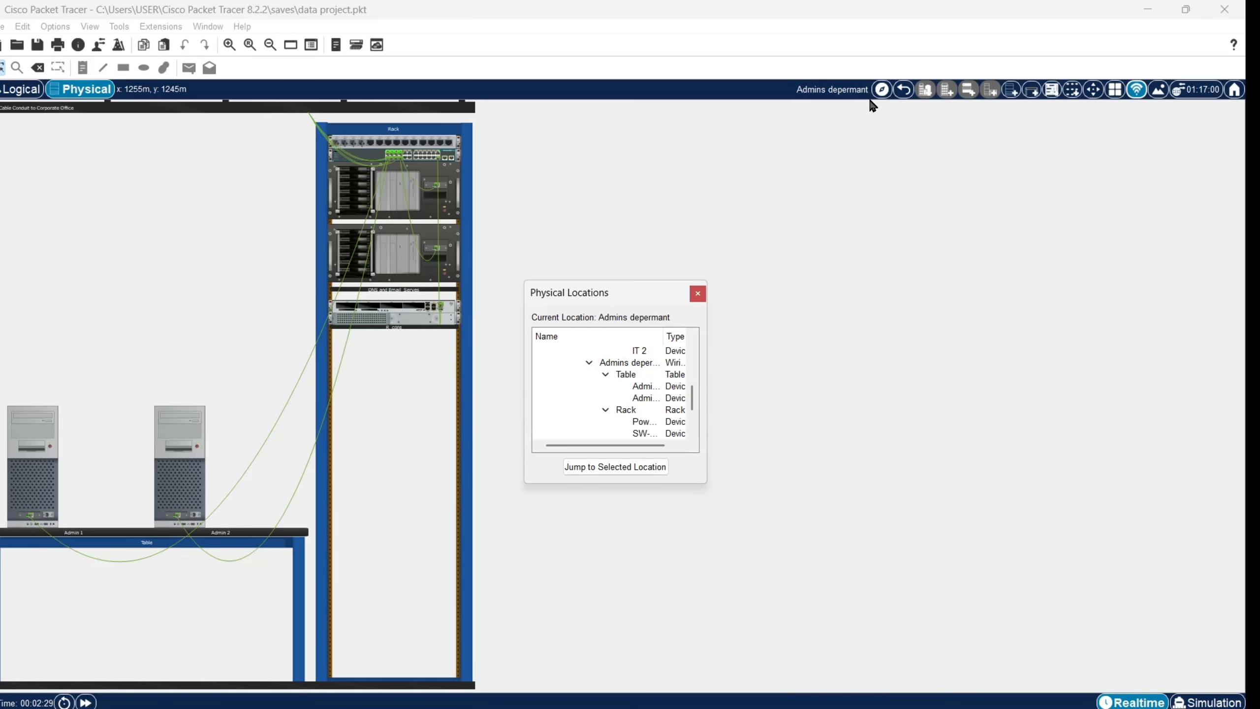
click(698, 293)
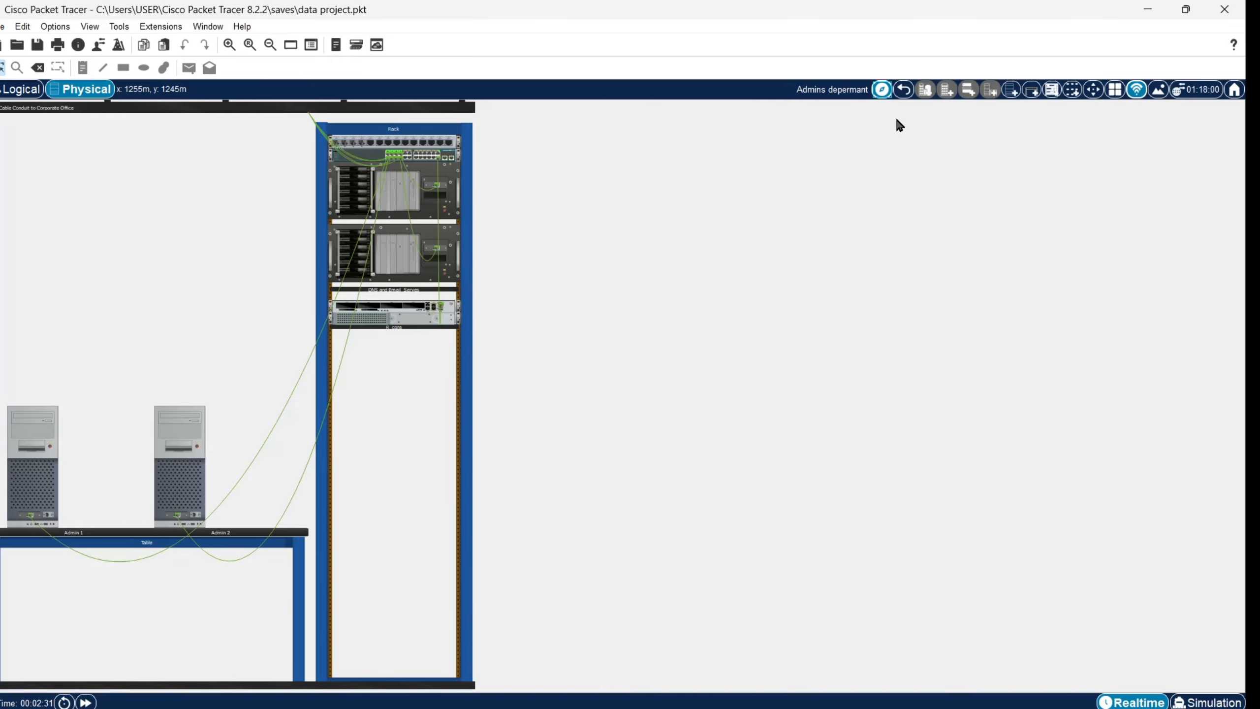
click(902, 95)
click(720, 330)
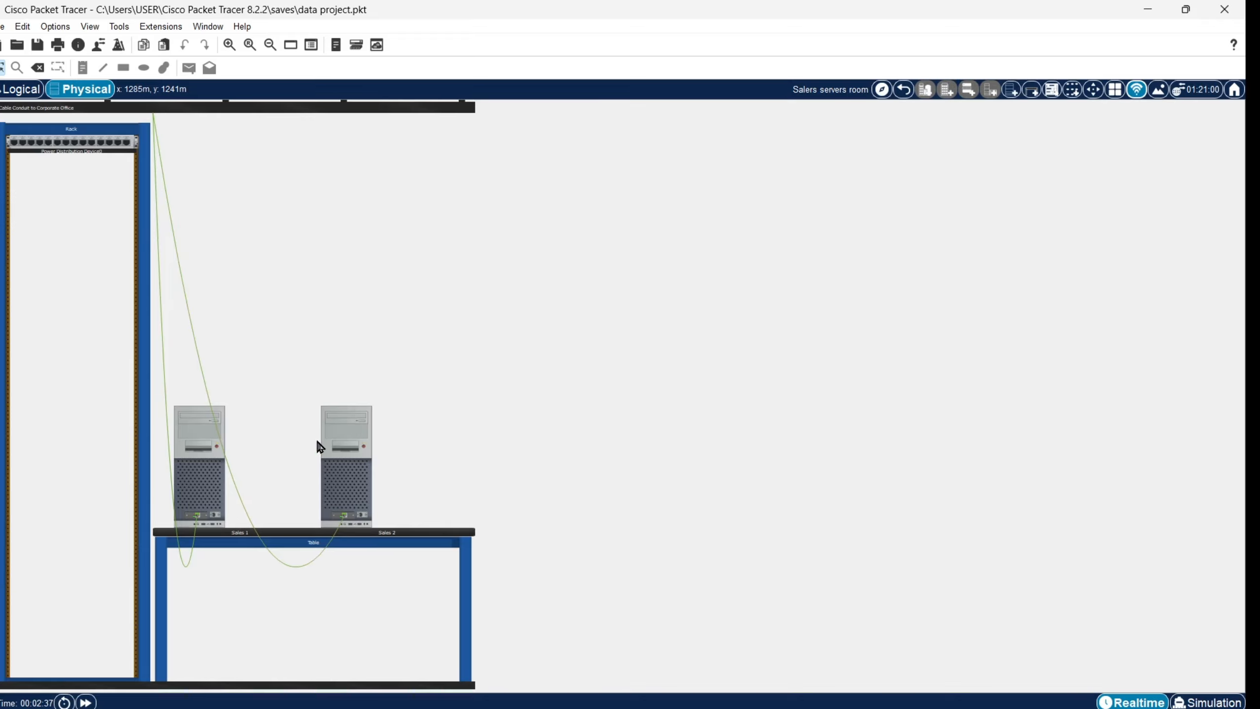
Step: Visit the IT Employes room from Corporate Office, then switch to the Logical workspace
click(11, 95)
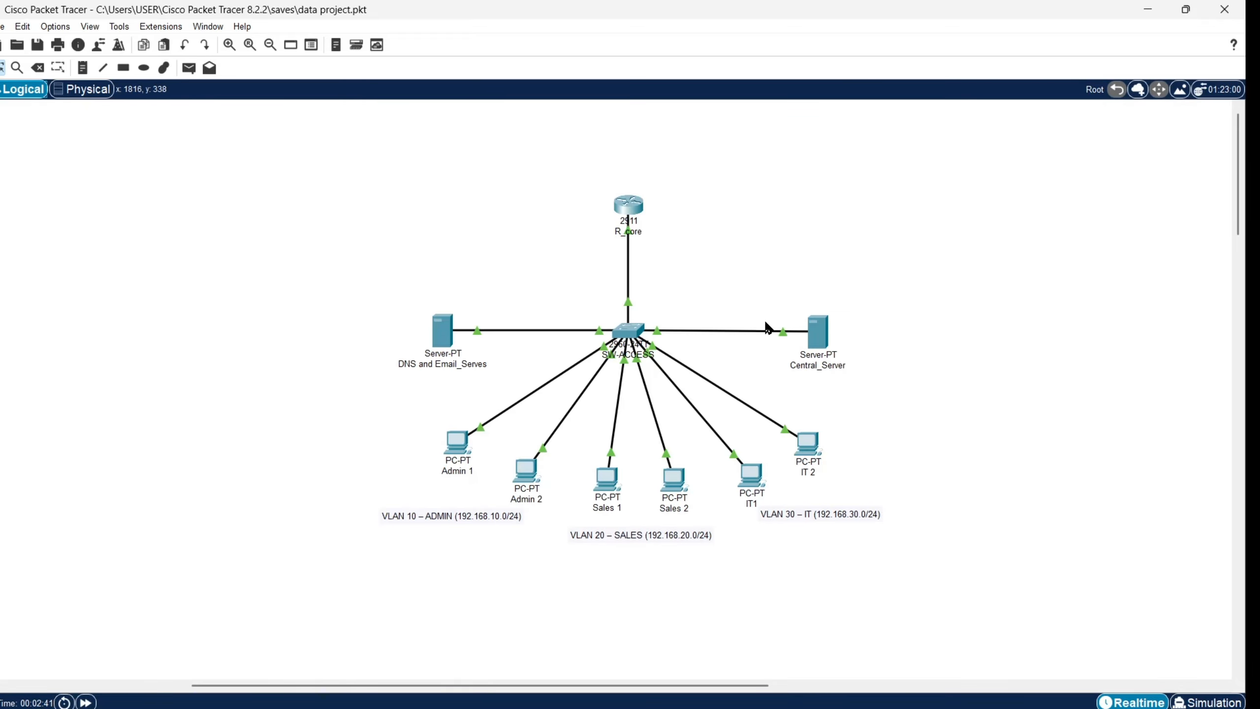
click(85, 89)
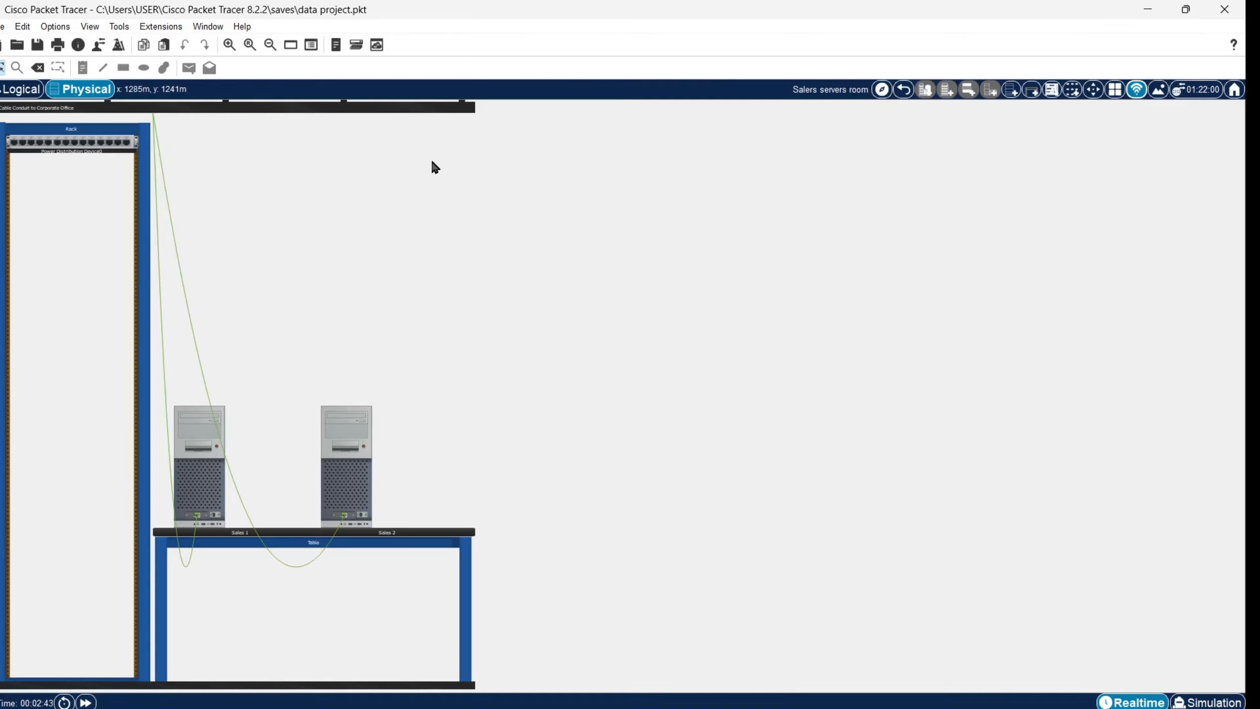
click(902, 89)
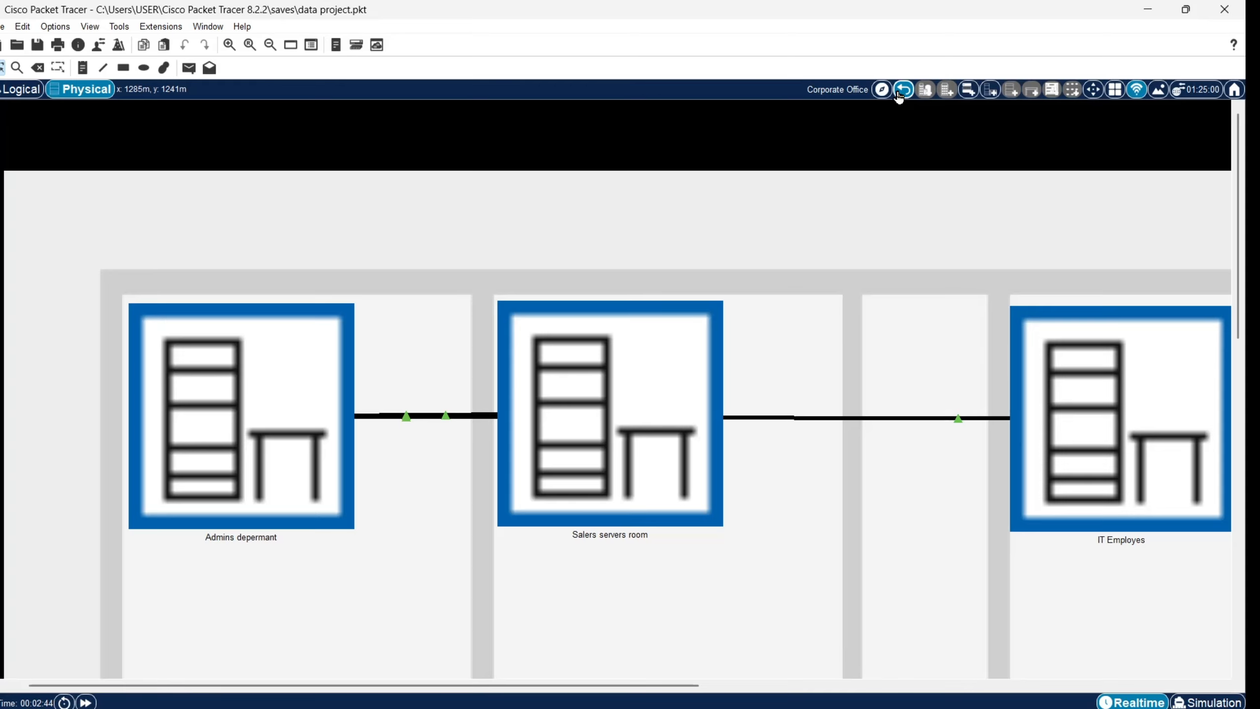
click(1093, 388)
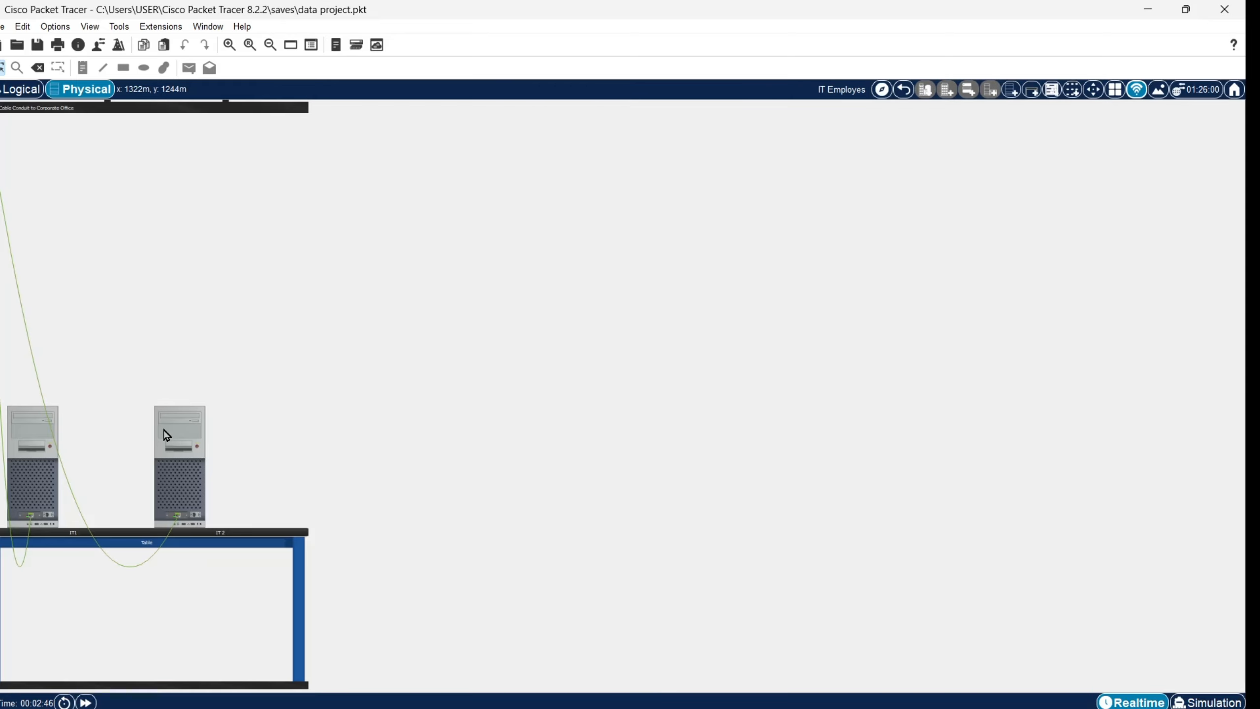
click(32, 91)
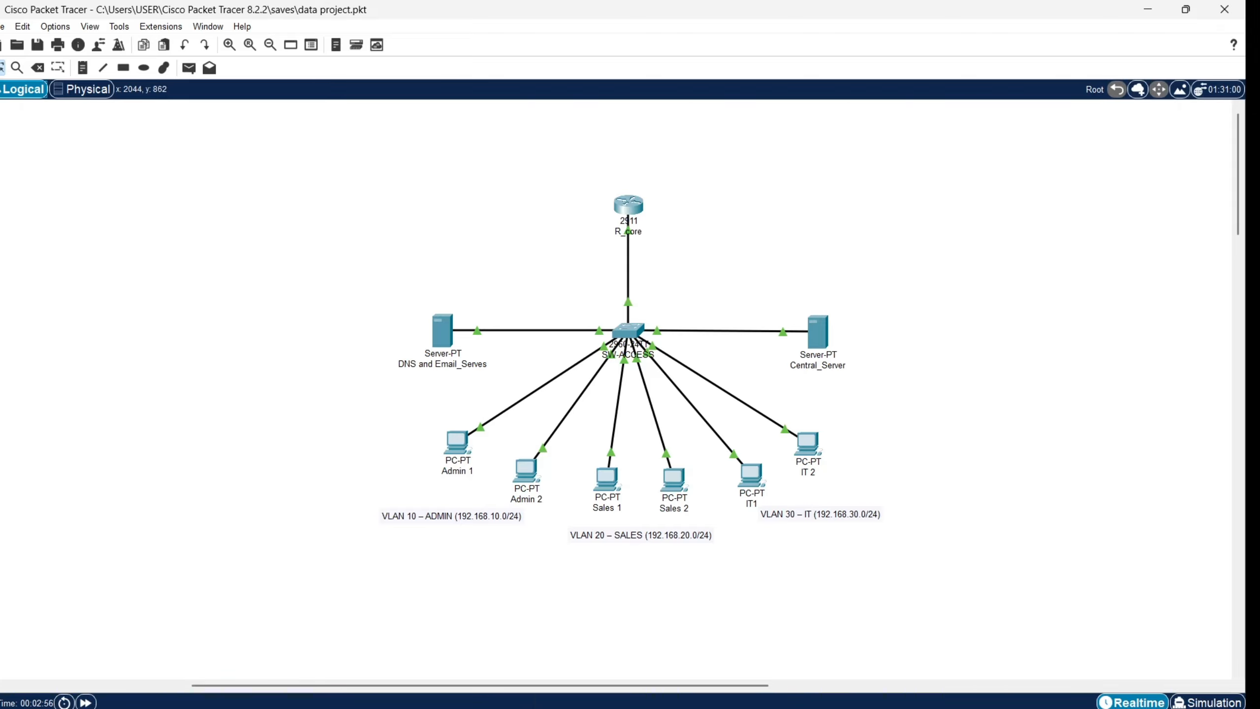
click(836, 705)
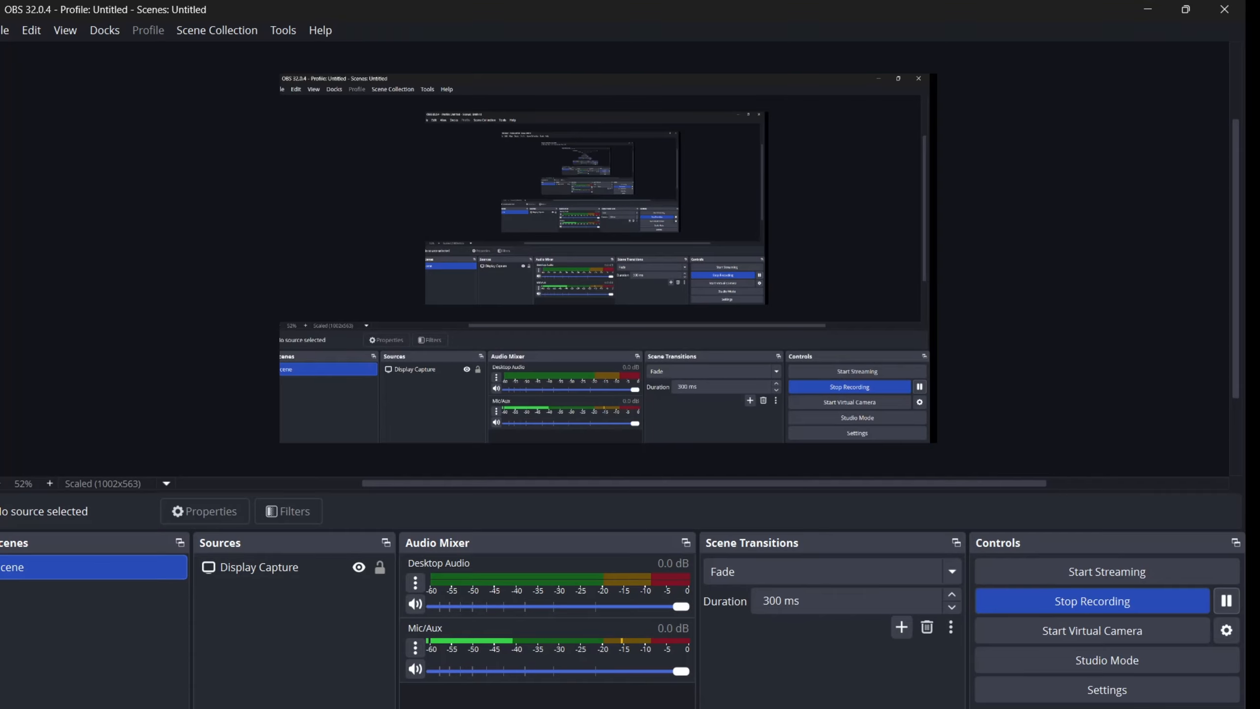
mouse_move(871, 707)
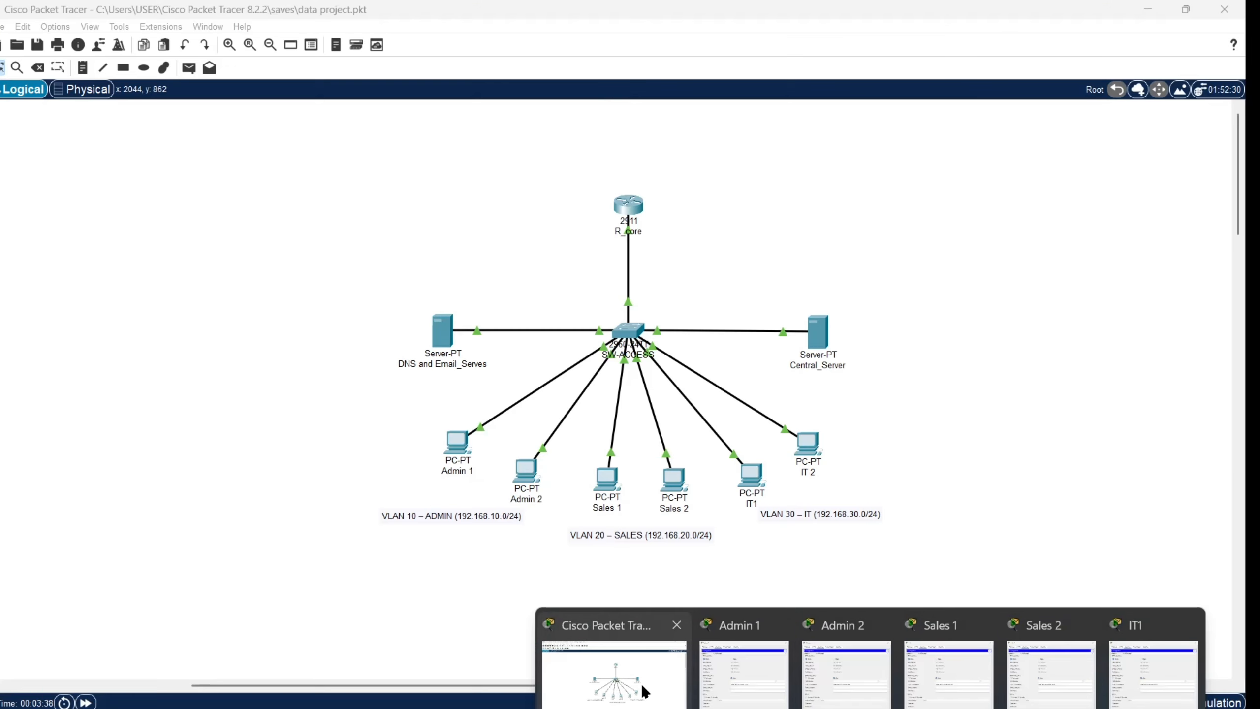
click(642, 690)
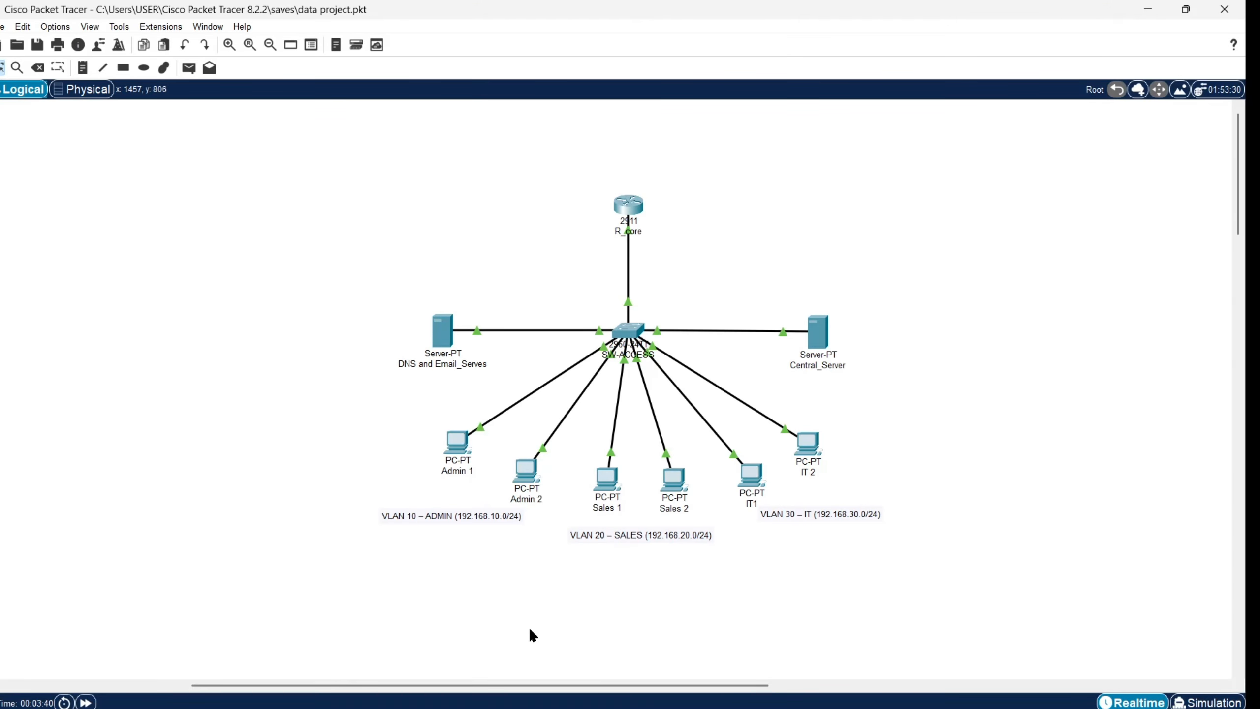
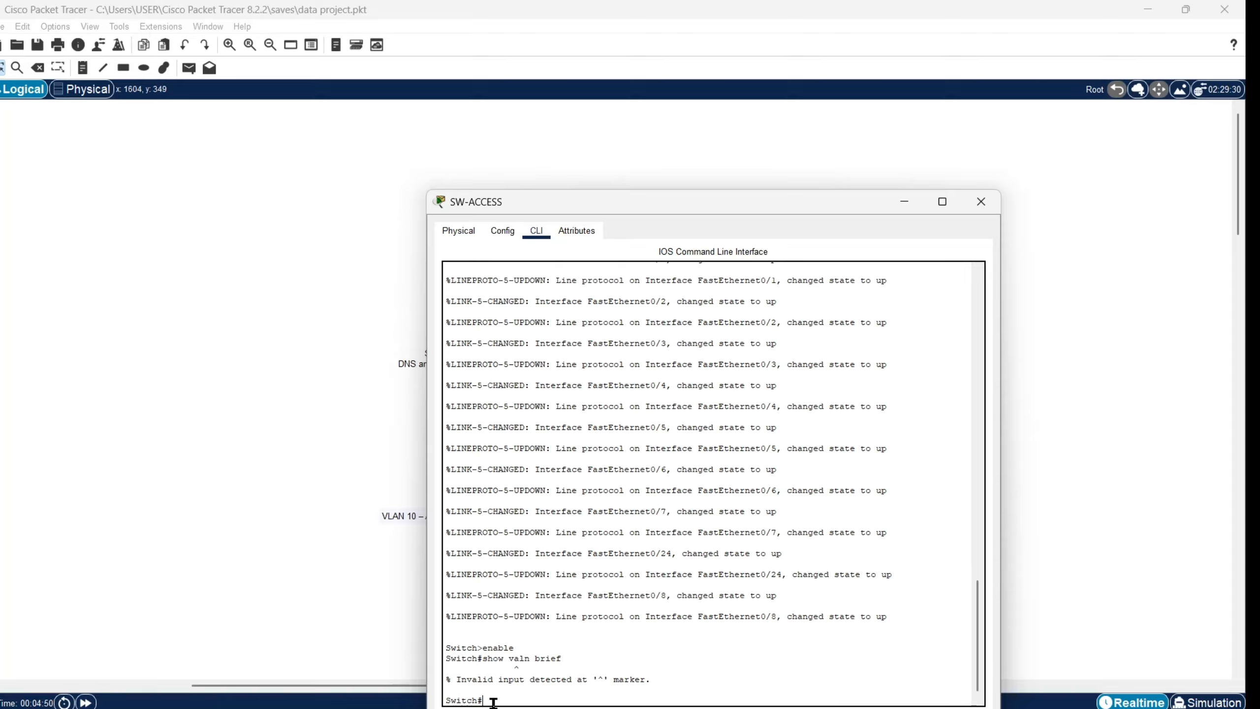
Step: Run show vlan brief on SW-ACCESS and select the VLAN 10, 20, 30 table for copying
text(show vlan b)
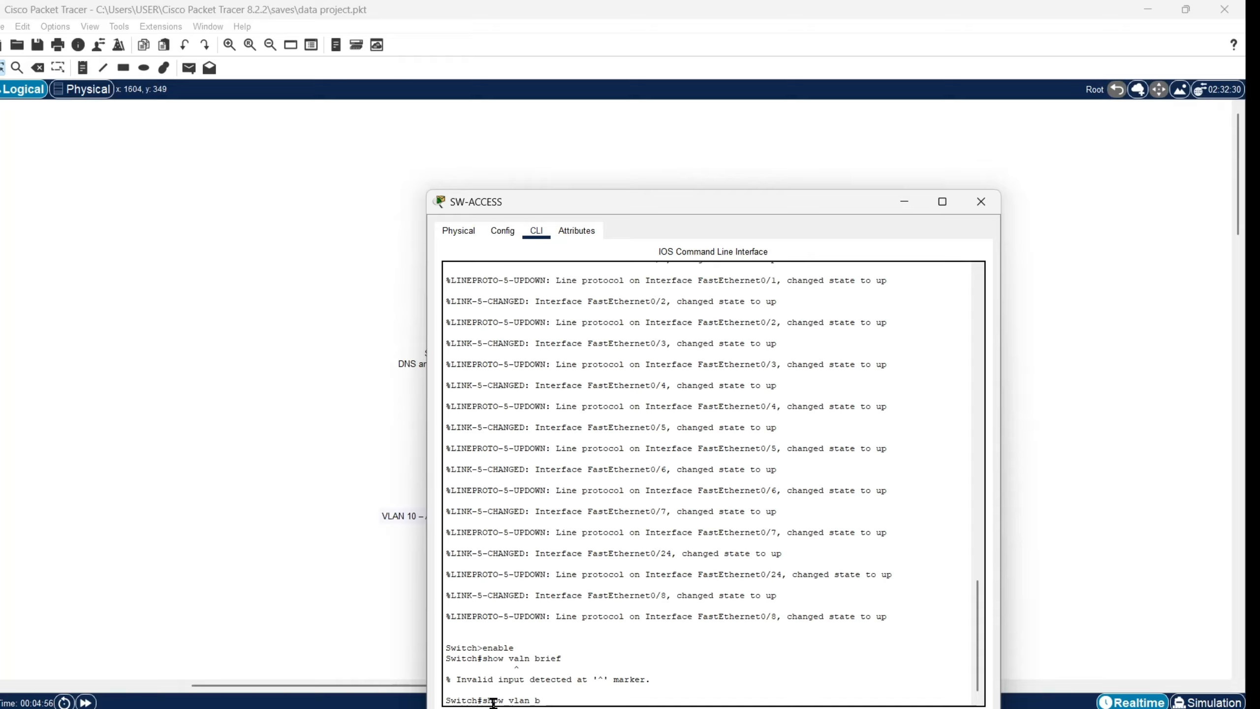
text(rief)
key(Return)
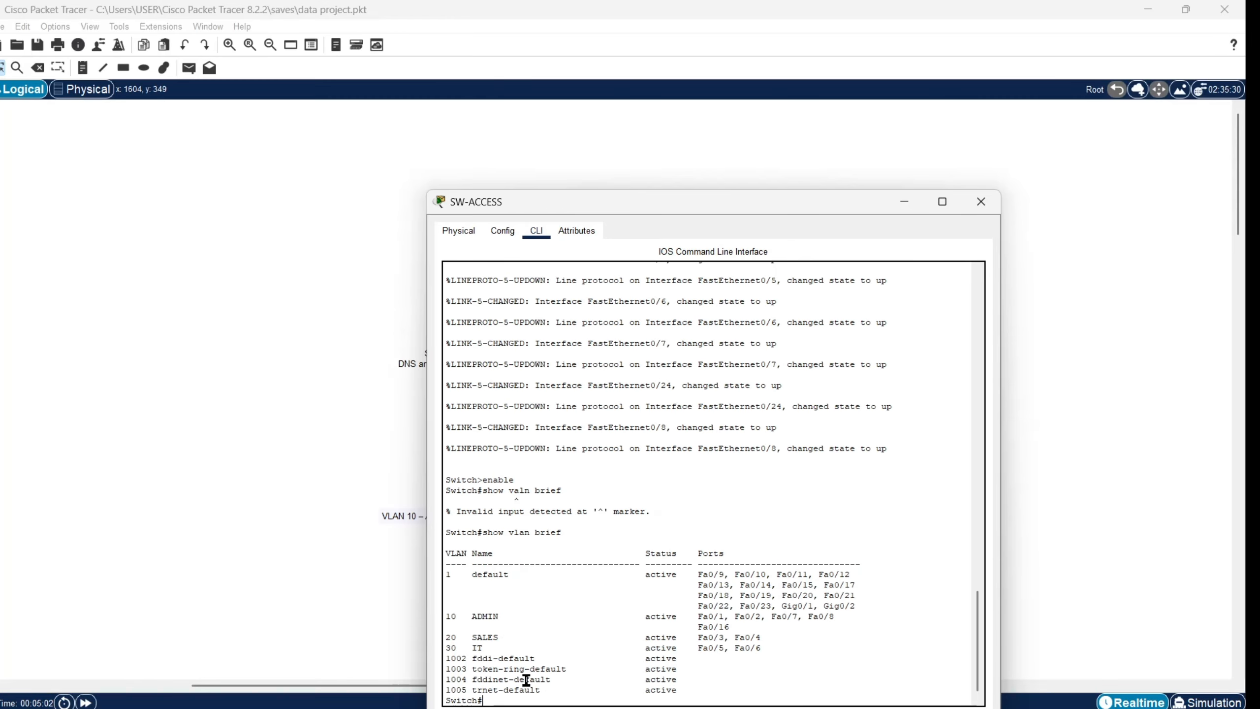
drag(447, 549, 691, 690)
right_click(690, 690)
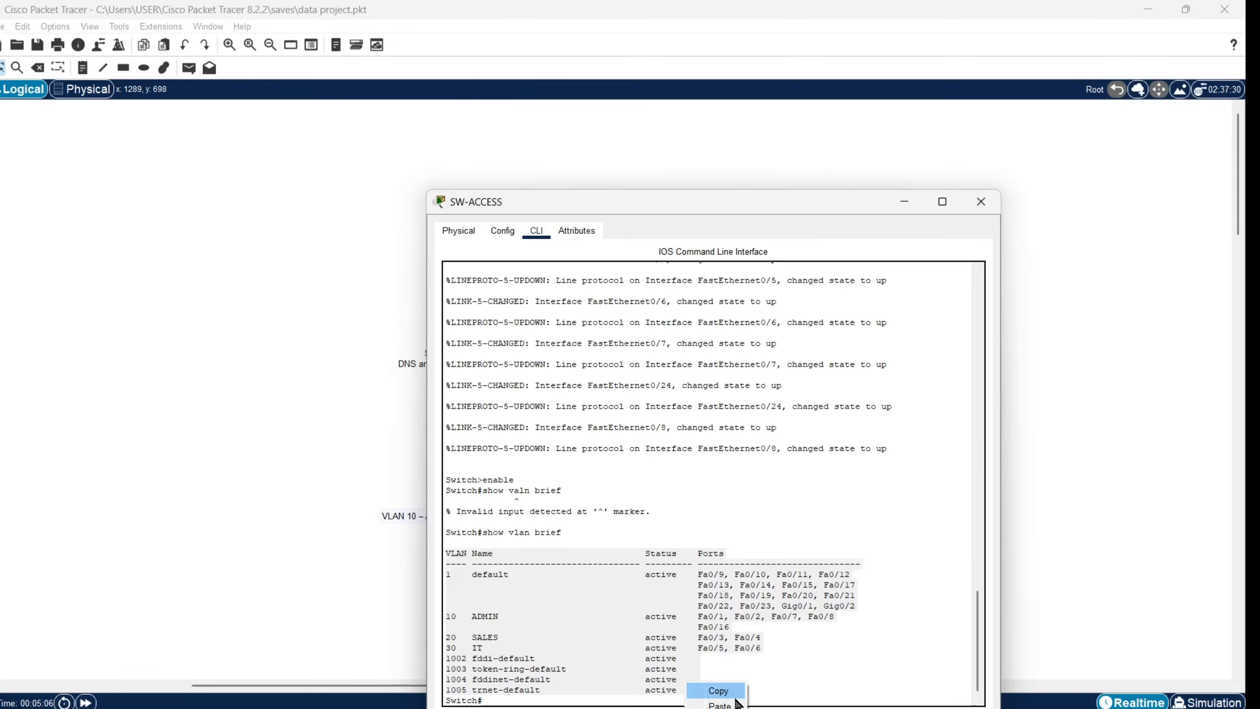
Step: Copy the VLAN table and paste it into a new note at the canvas's upper left
click(719, 691)
click(171, 522)
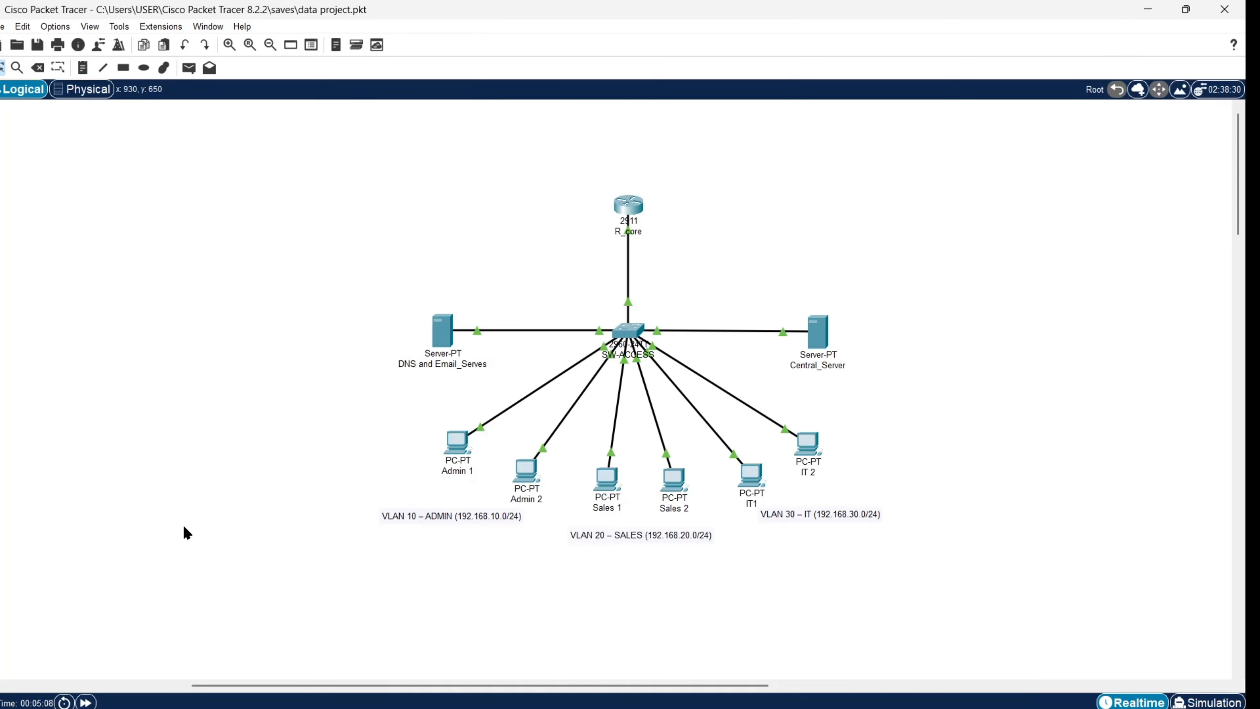
click(83, 73)
click(129, 199)
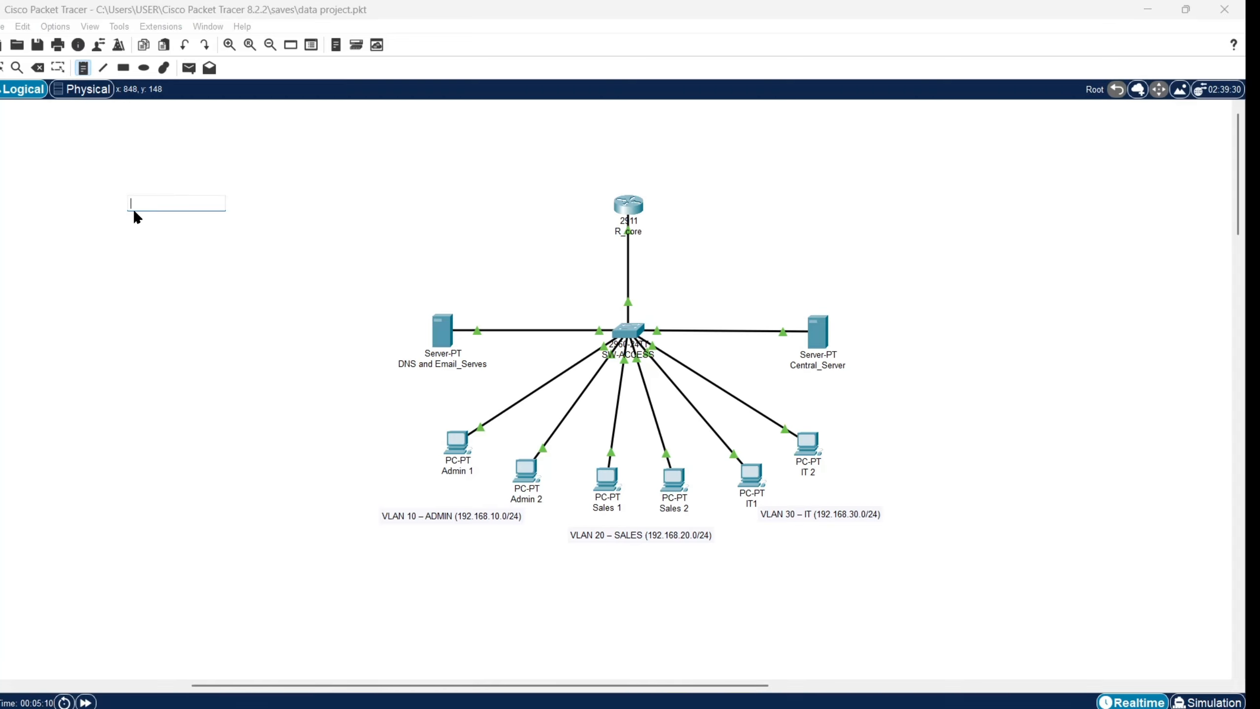
key(ctrl+v)
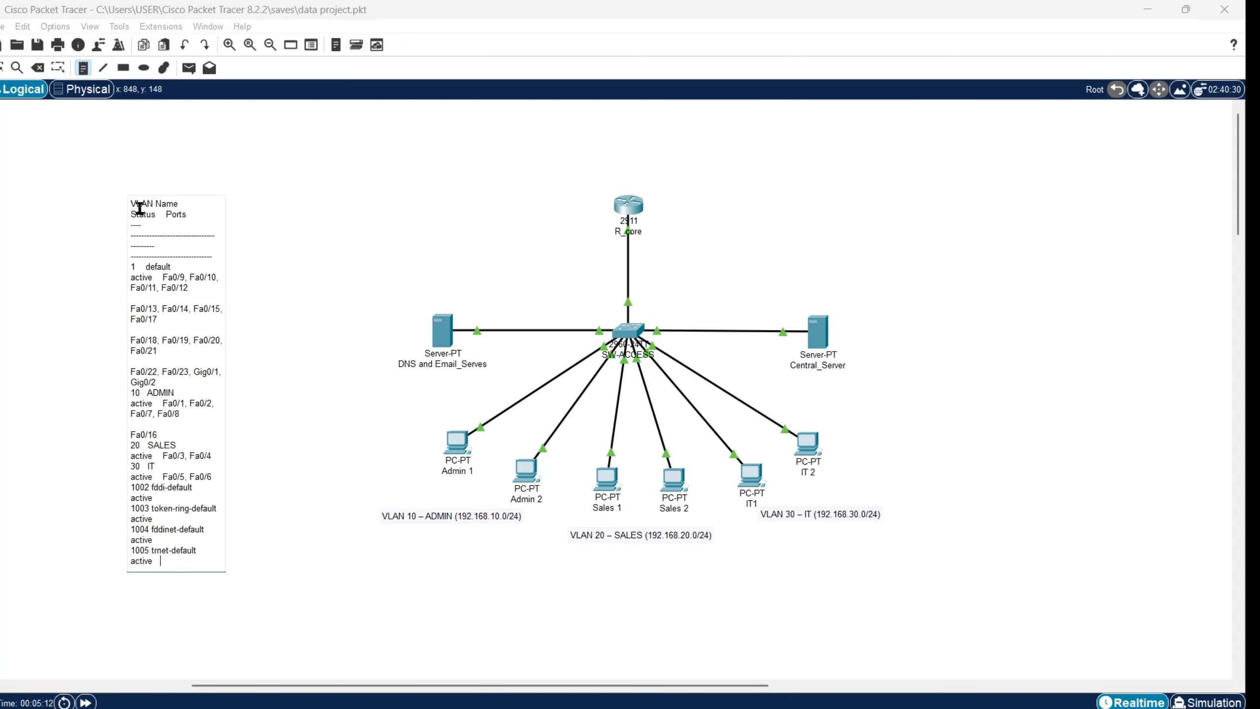
click(352, 236)
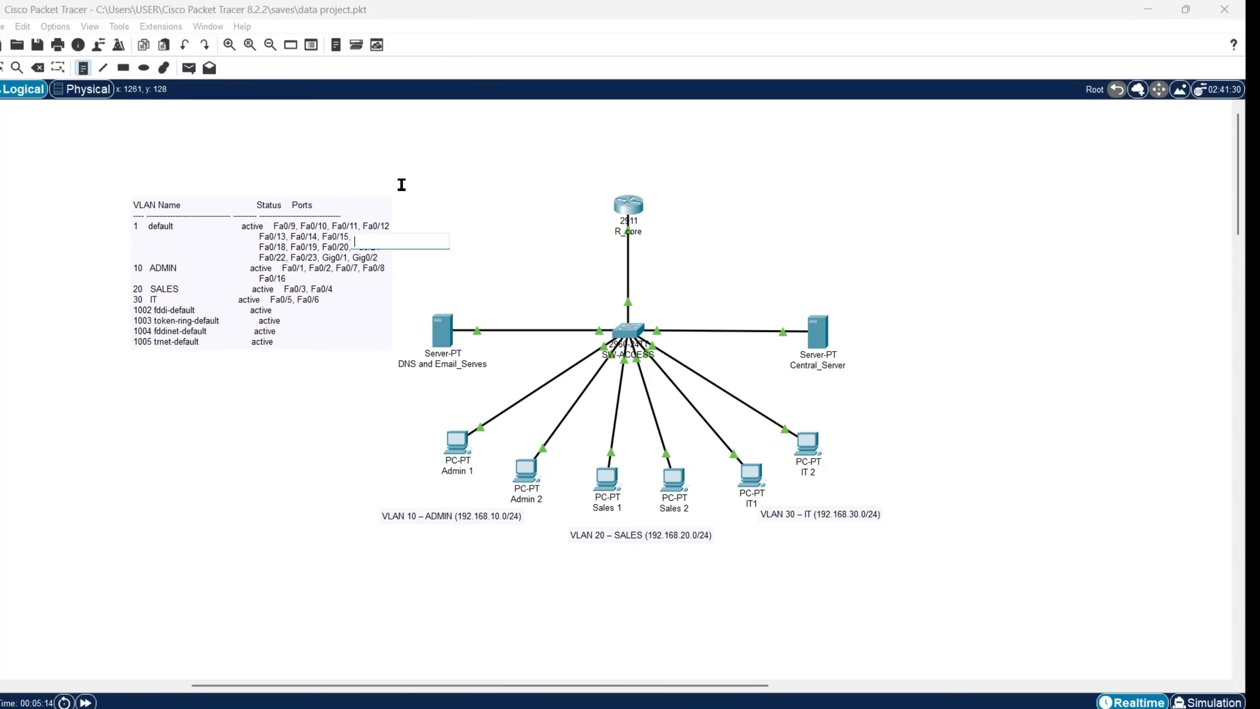
click(38, 72)
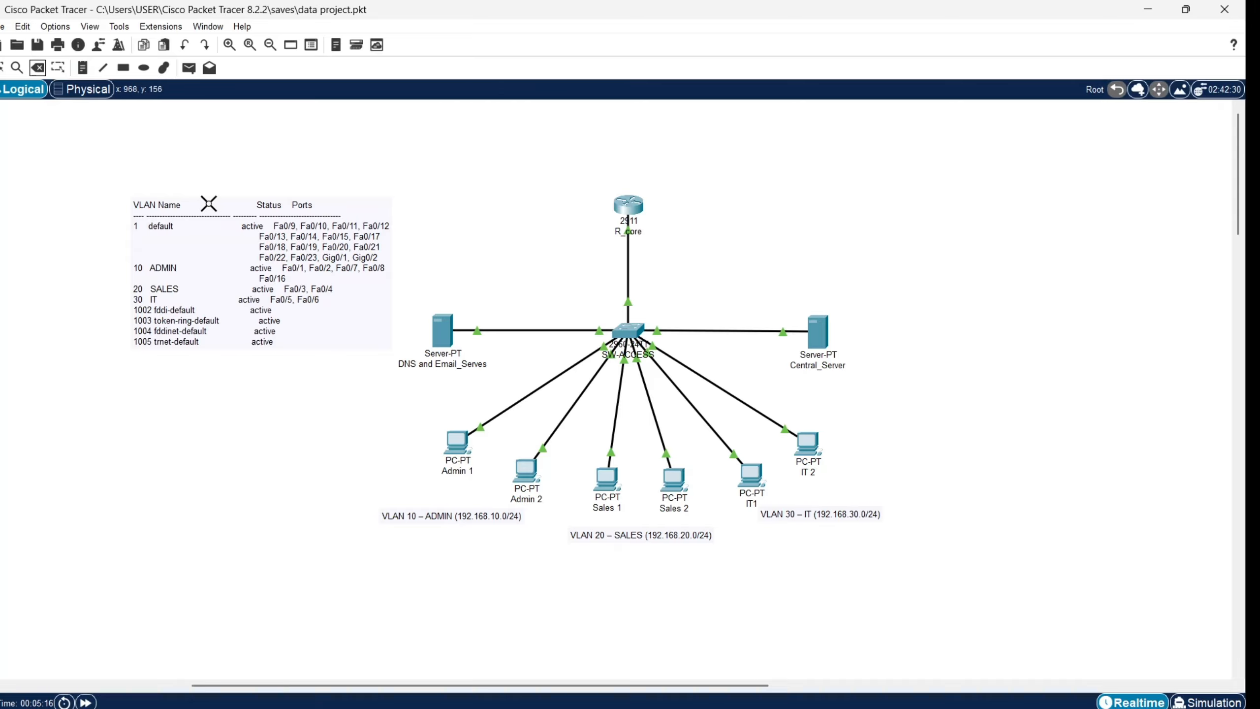
Step: Move the VLAN table note into the top-left corner of the canvas
click(4, 68)
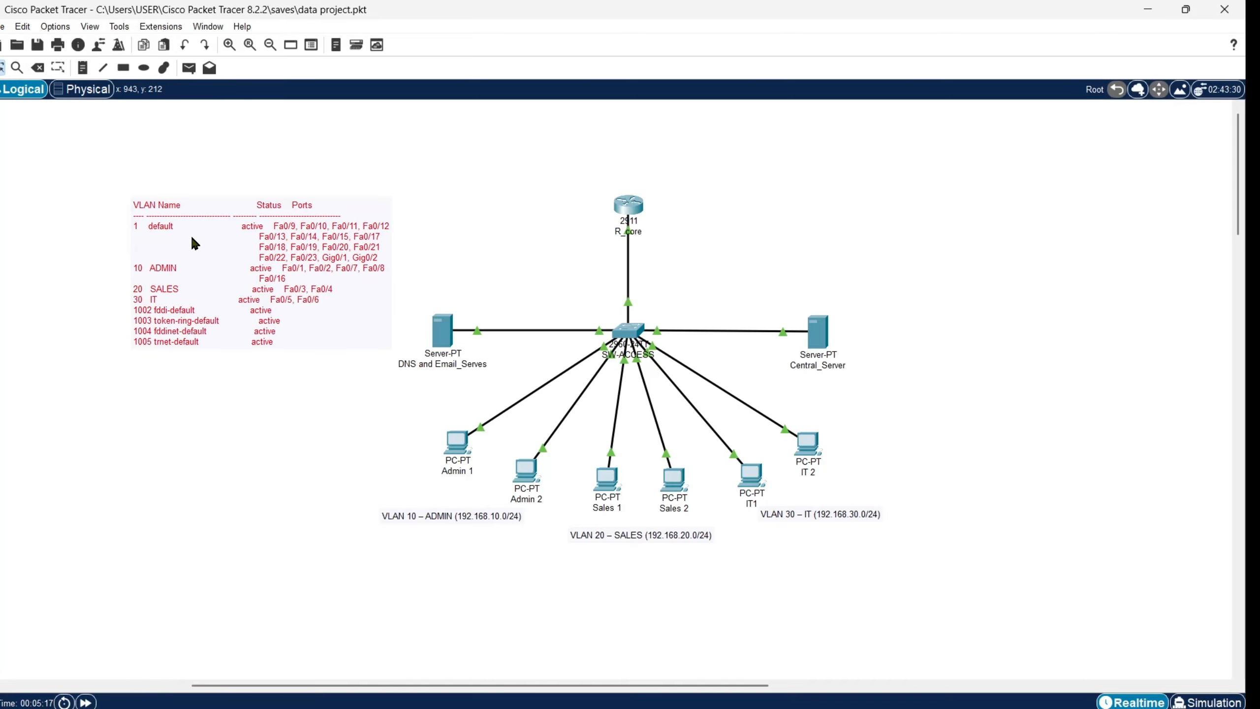
drag(191, 241, 96, 197)
click(92, 378)
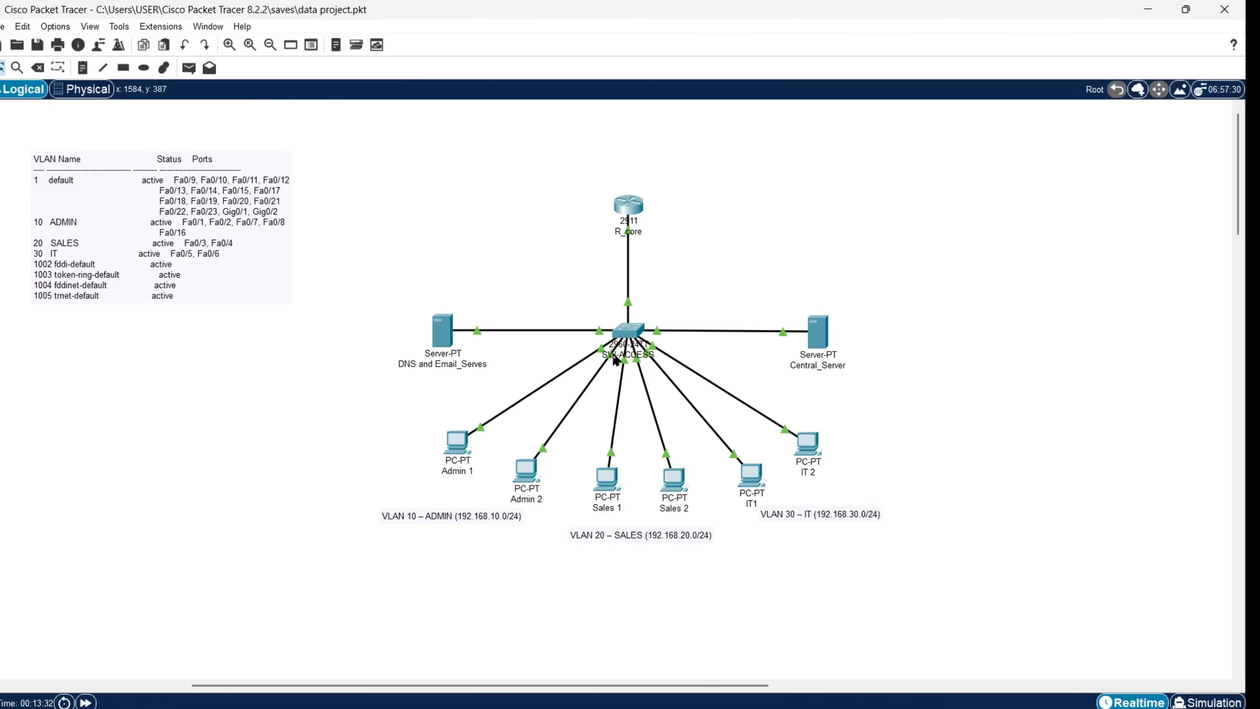
mouse_move(615, 360)
drag(209, 229, 215, 229)
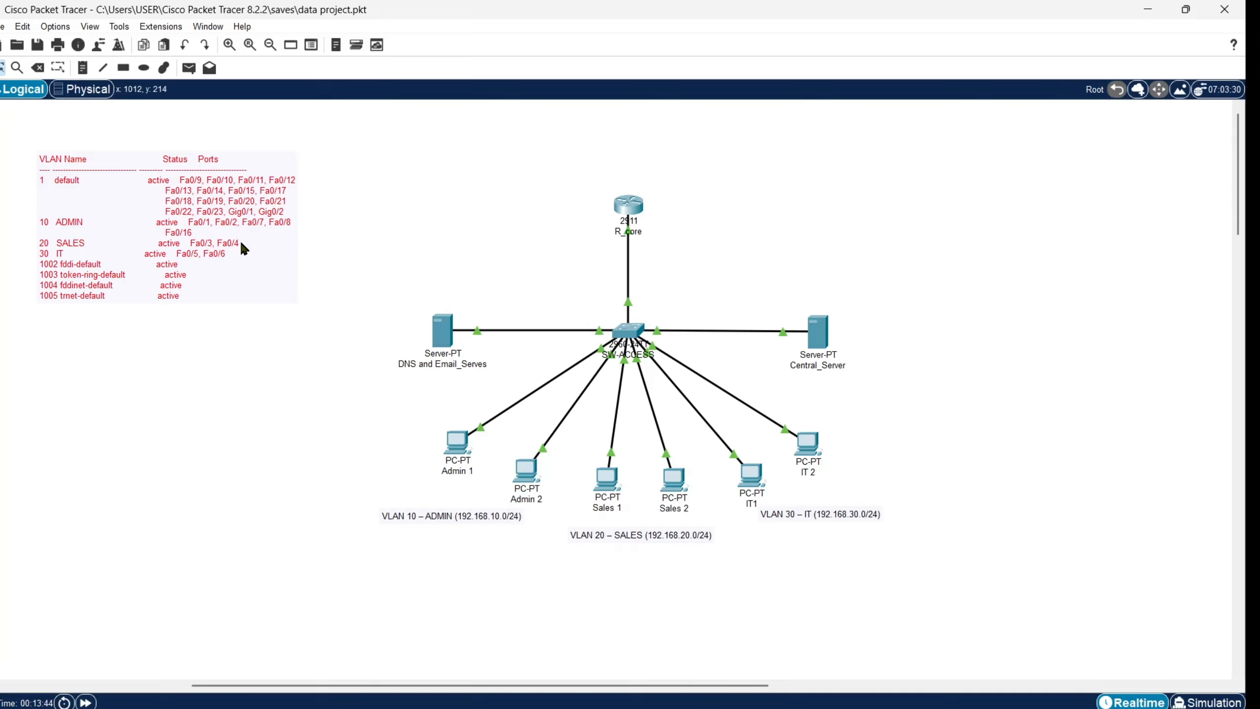
click(334, 319)
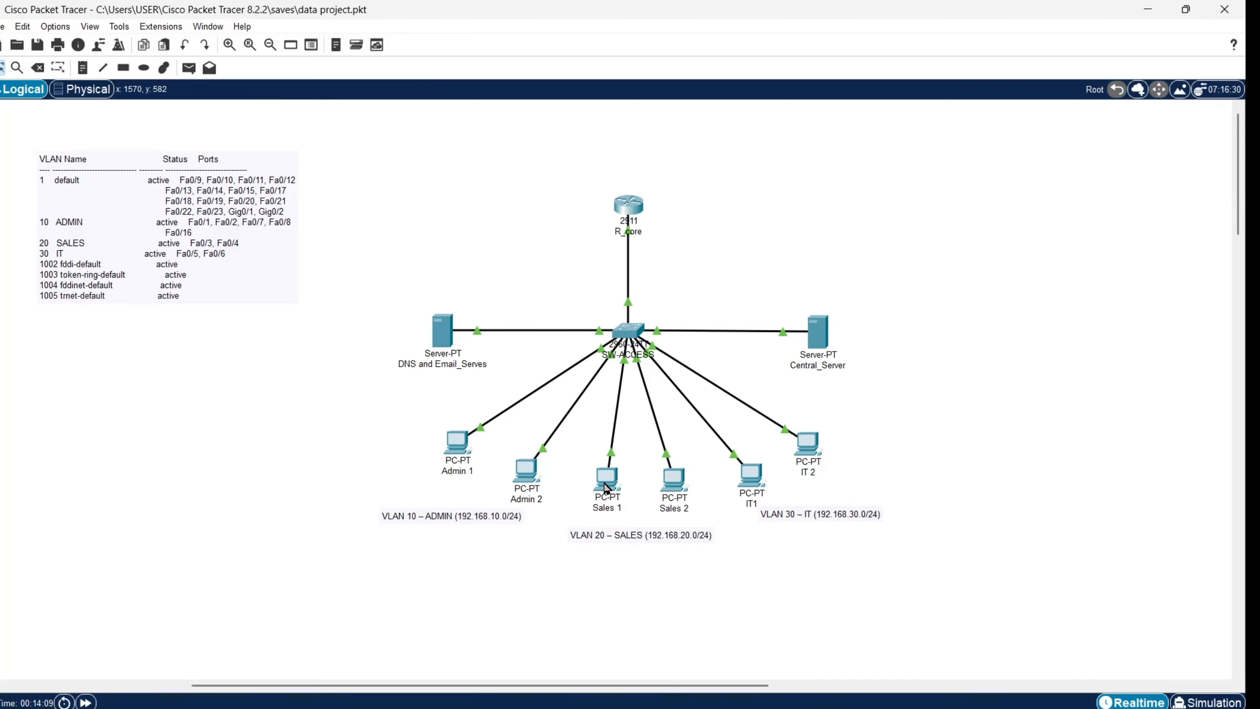
Step: Run show interface trunk on SW-ACCESS and copy the Fa0/24 trunk output
click(628, 331)
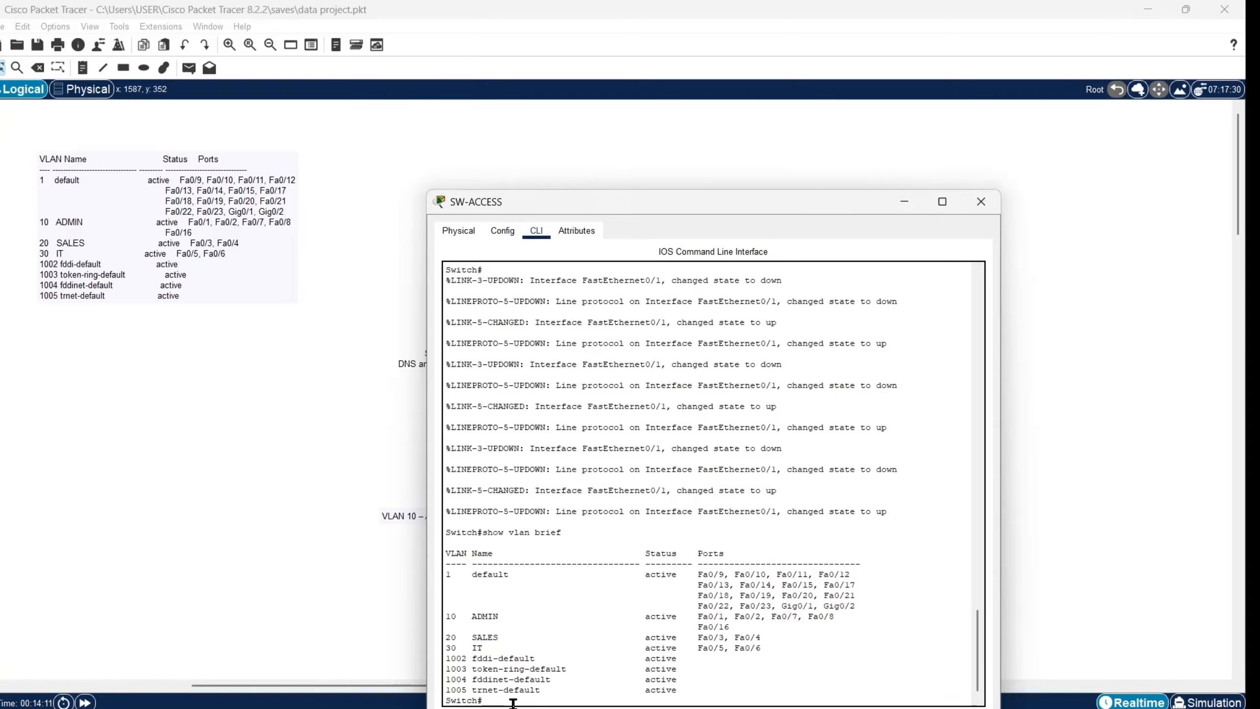
text(show inte5rfa)
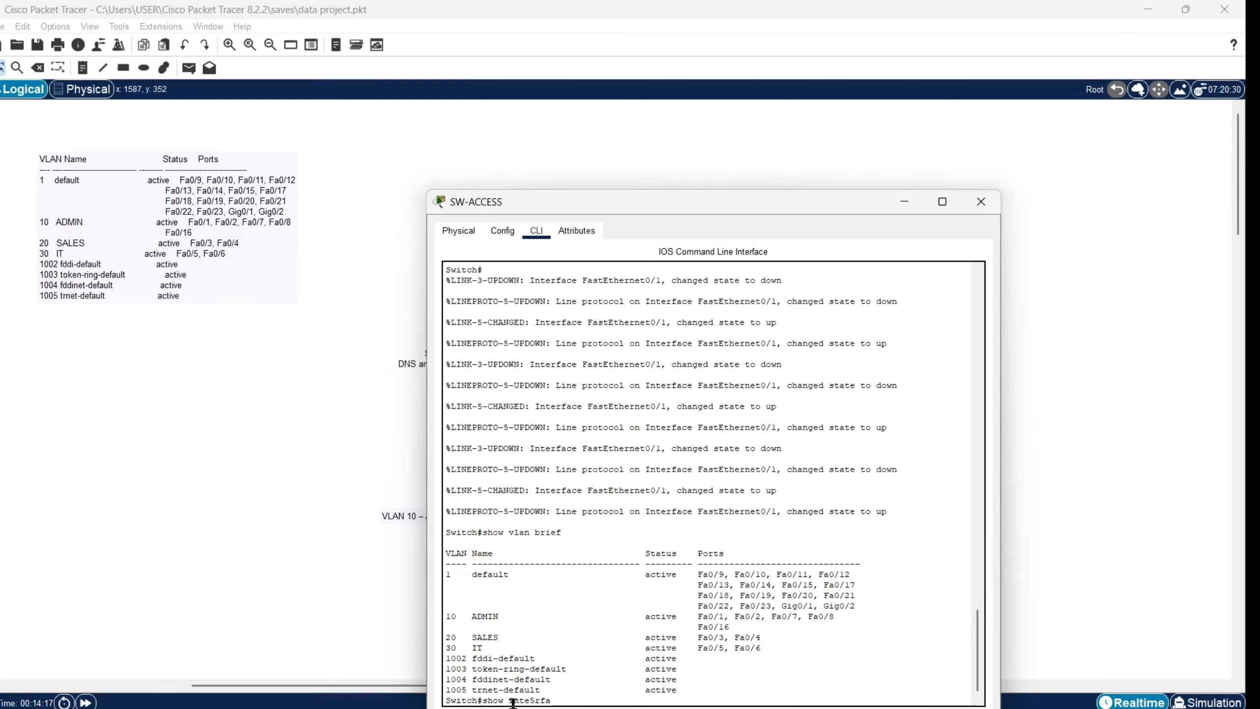
text(===)
key(BackSpace)
key(BackSpace)
key(BackSpace)
key(BackSpace)
text(rface)
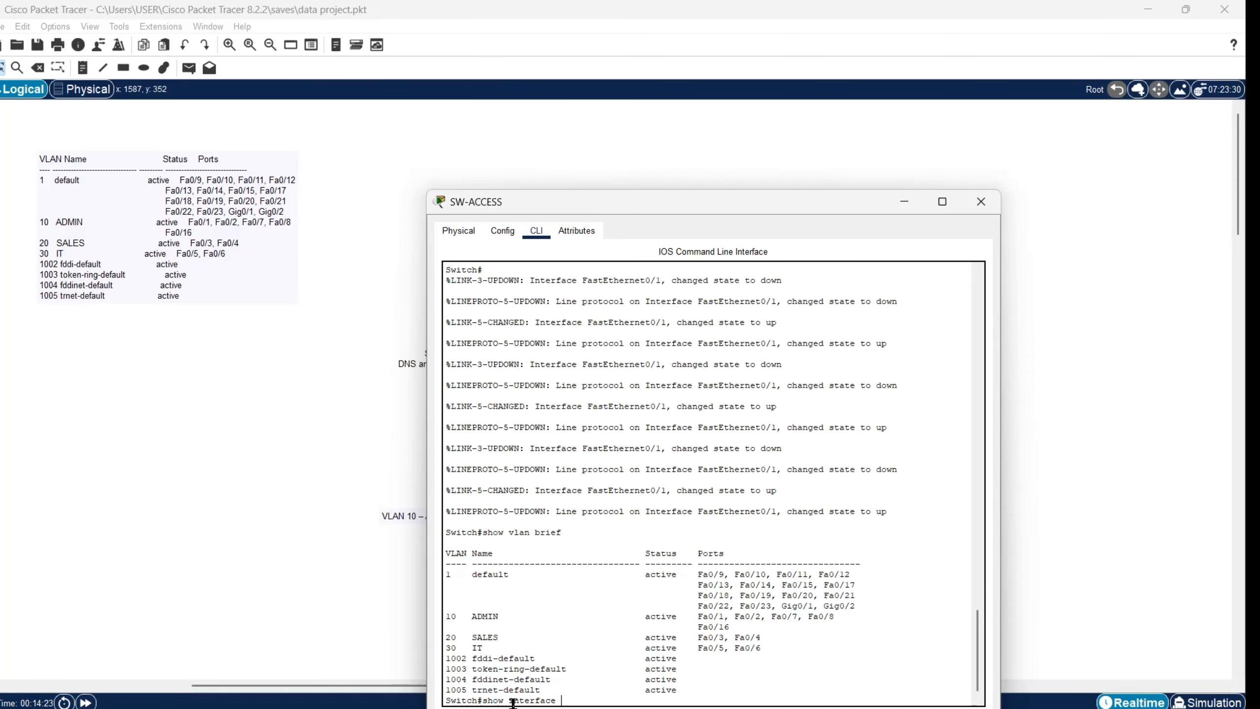
text( trunk)
key(Return)
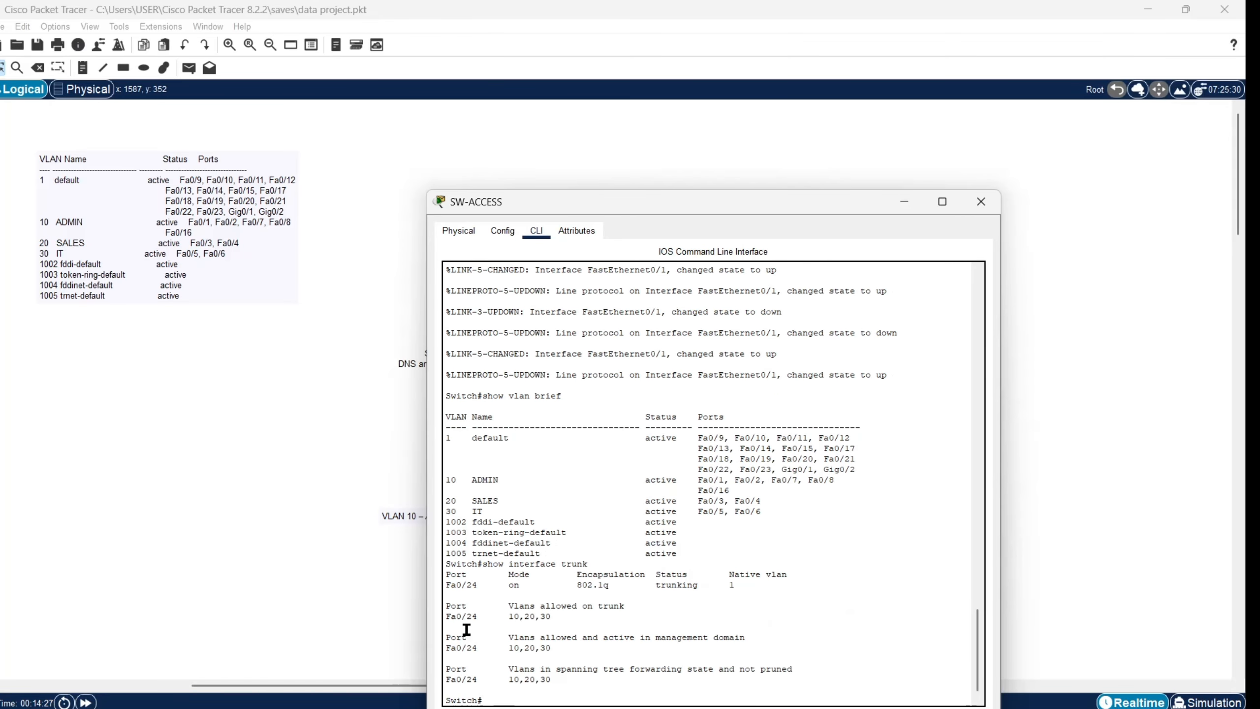
drag(448, 566, 630, 677)
right_click(526, 645)
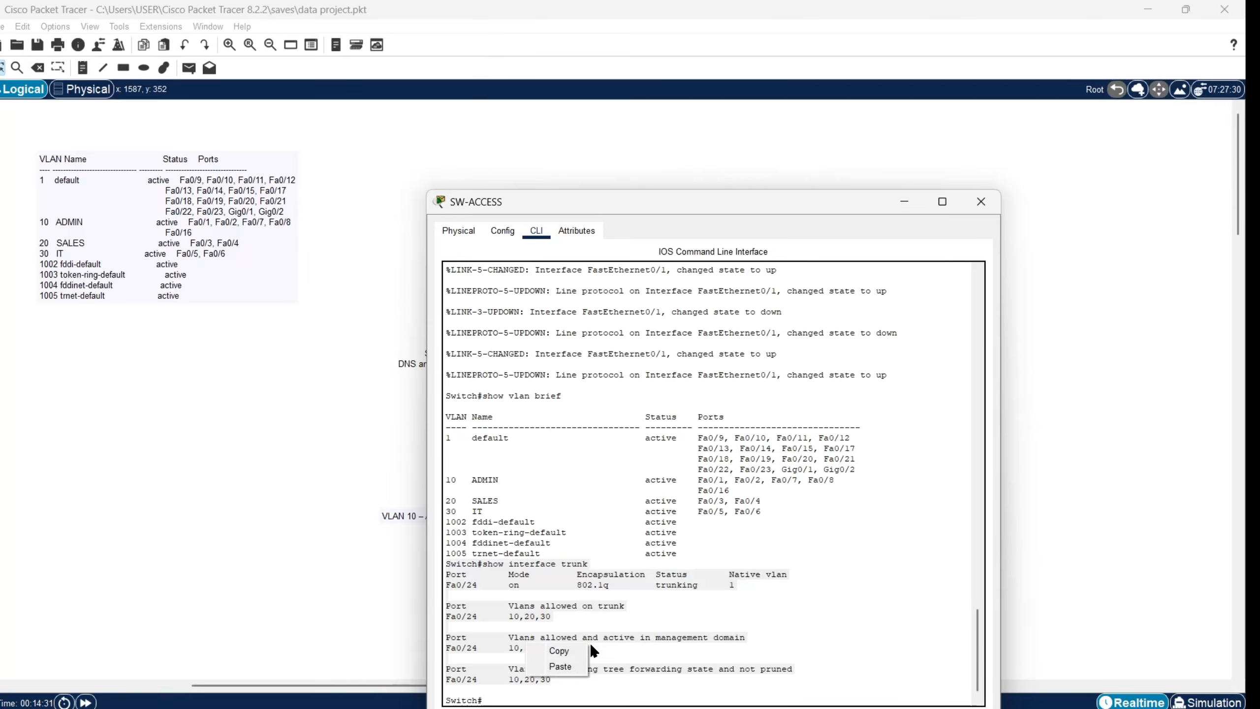
click(571, 650)
Step: Paste the trunk output into a new note on the left of the canvas
click(902, 202)
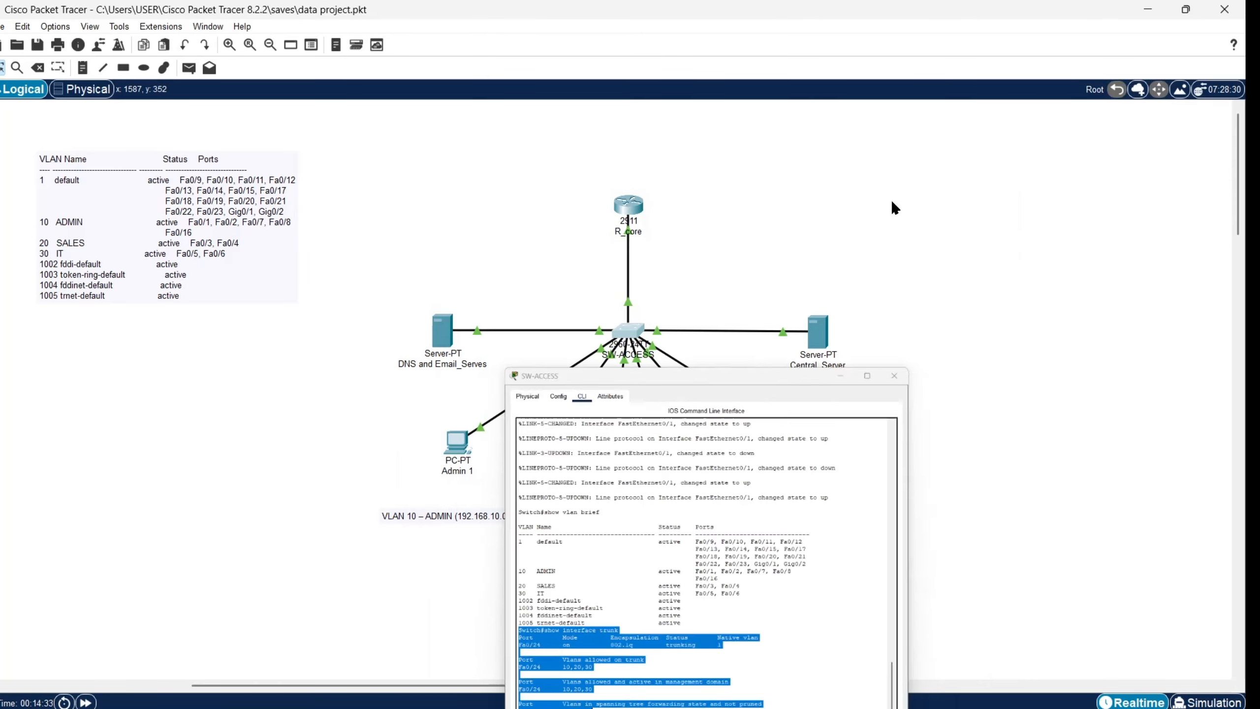
click(84, 68)
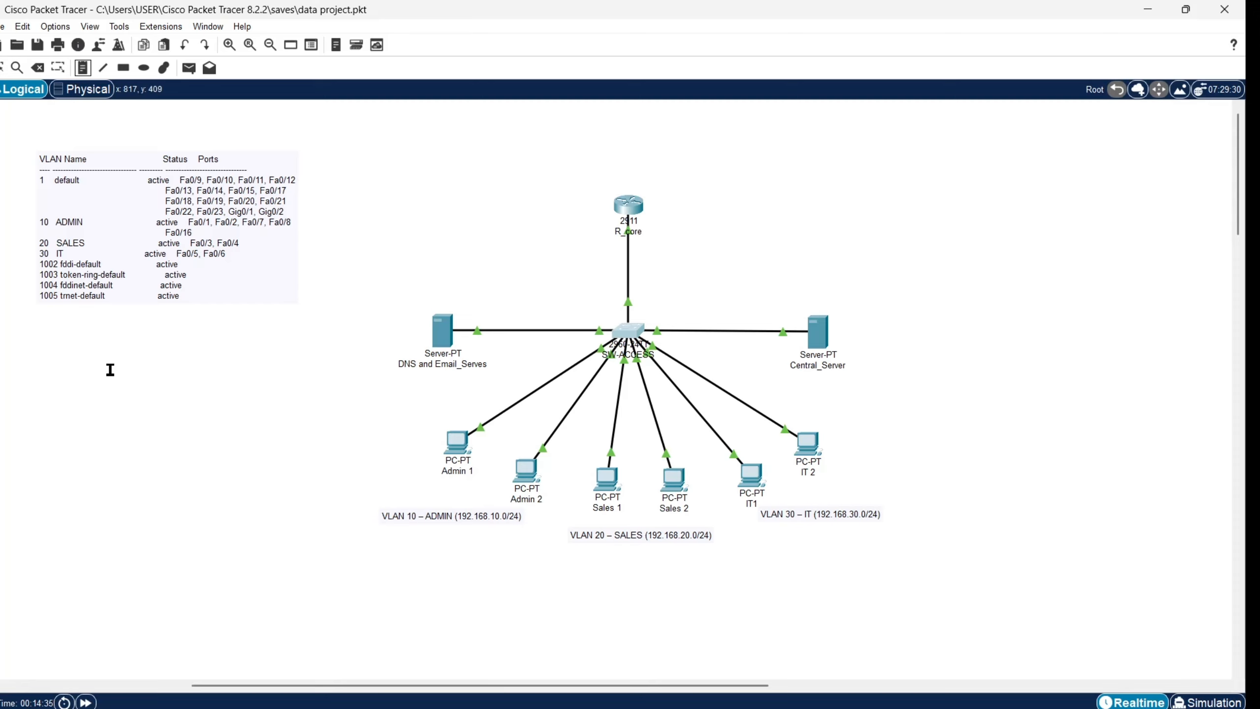
click(49, 434)
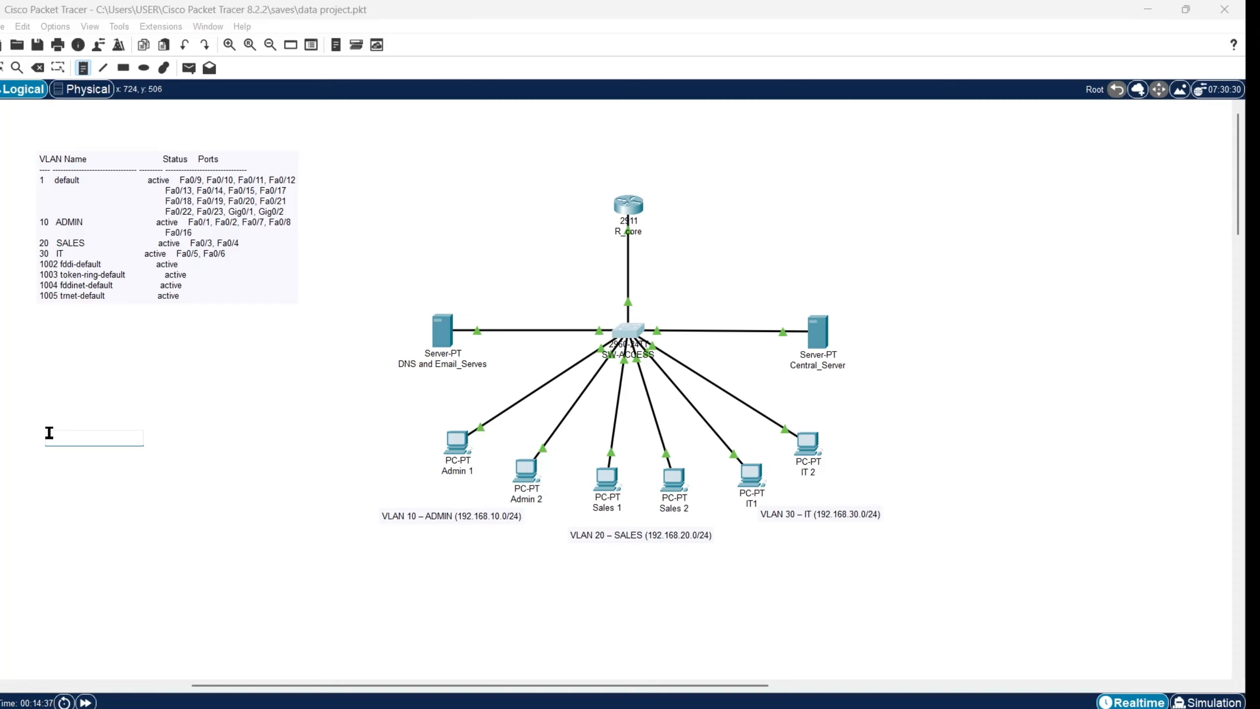
key(ctrl+v)
click(196, 467)
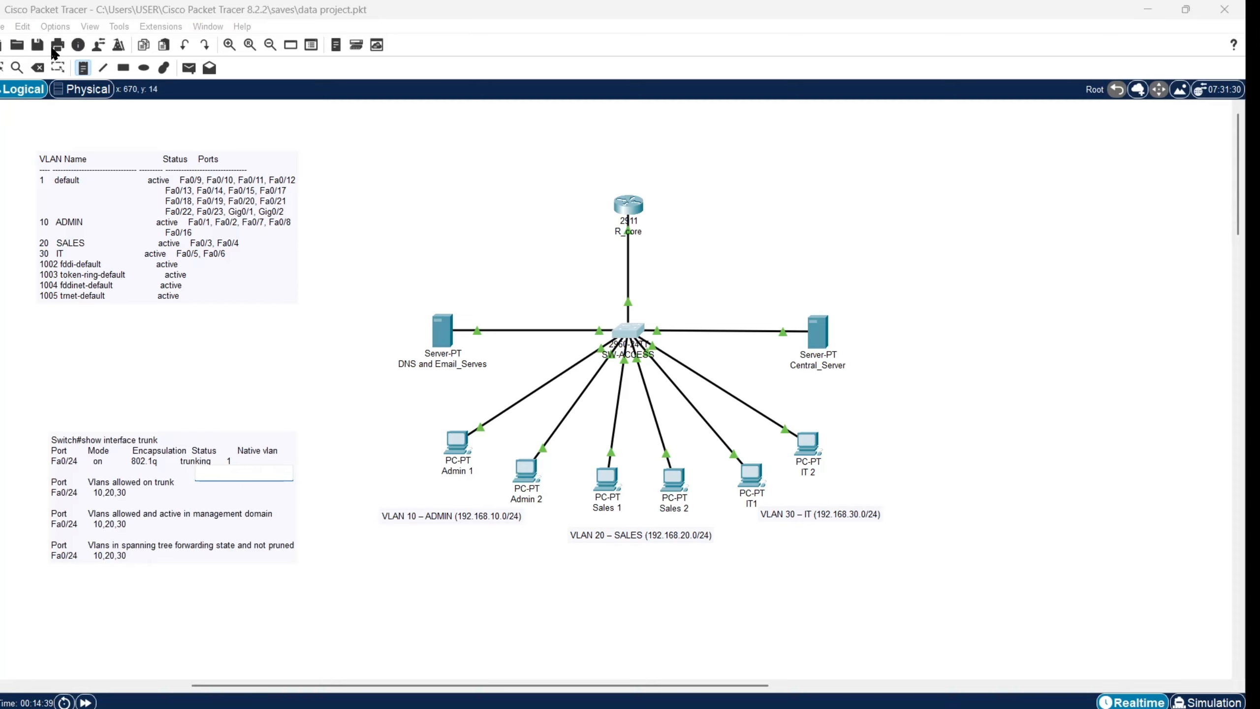
Step: Undo the accidental SW-ACCESS deletion and move the trunk note below the VLAN table note
click(37, 67)
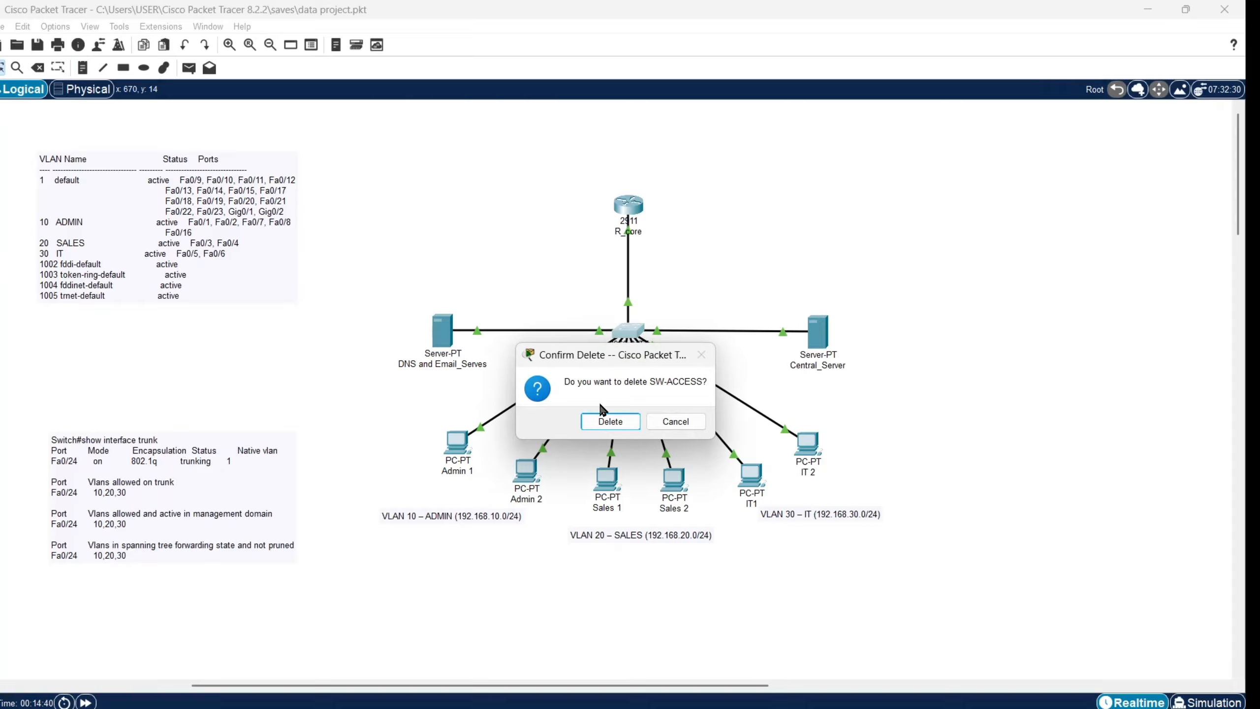
click(608, 420)
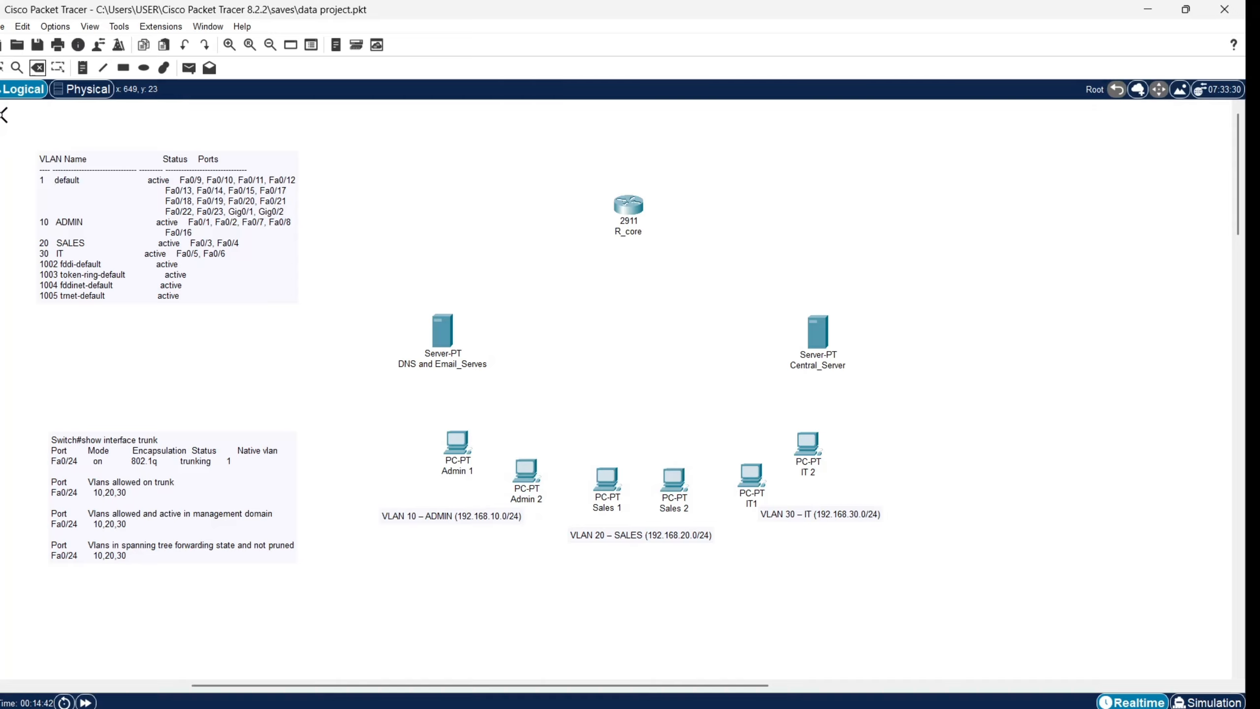
key(ctrl+z)
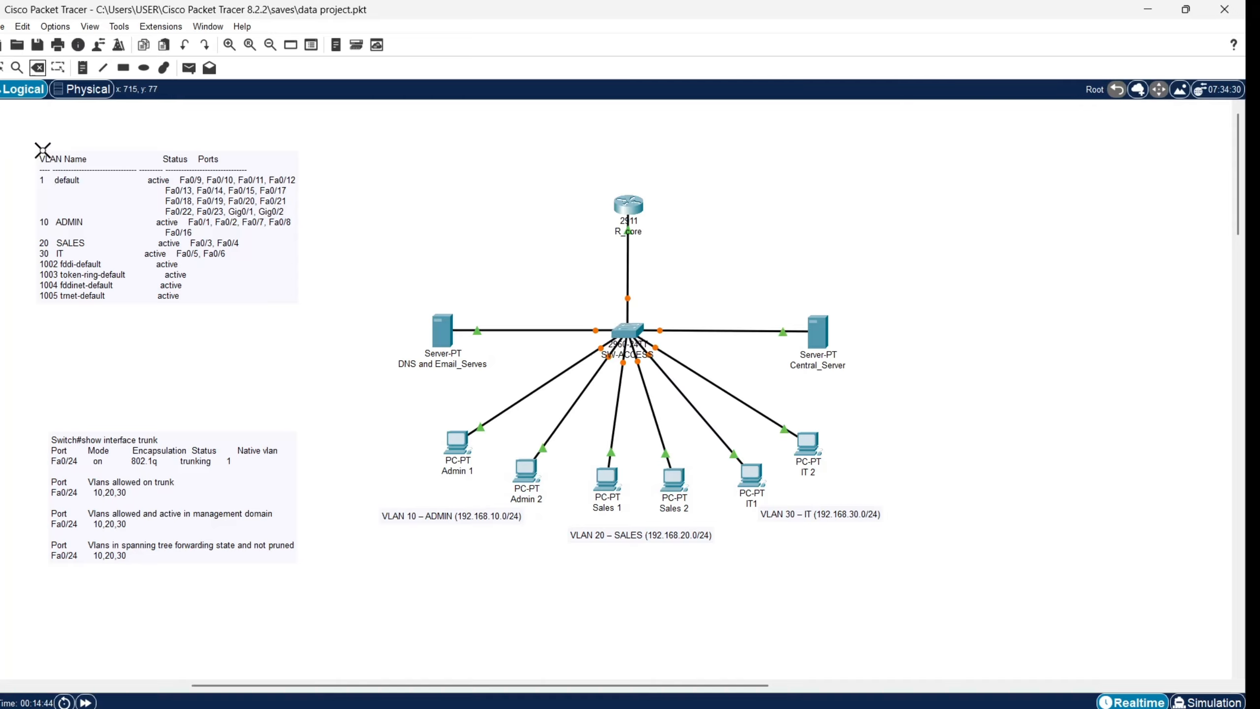
click(2, 68)
drag(118, 484, 100, 456)
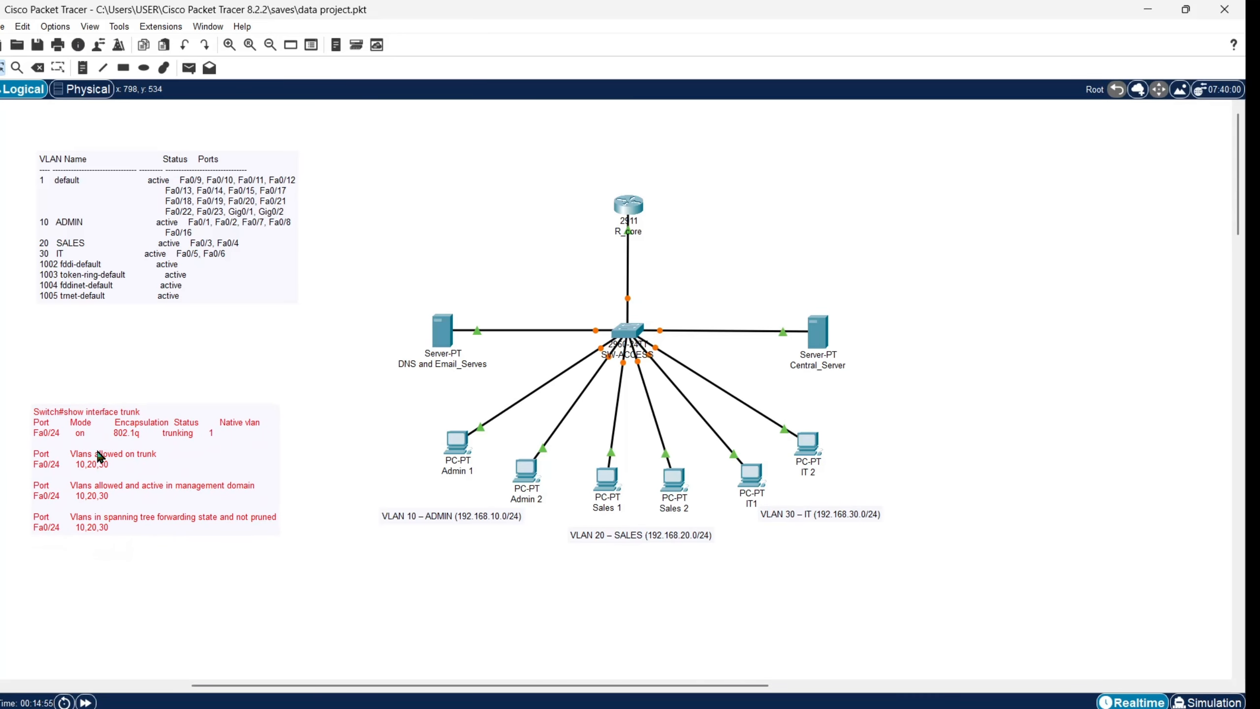
click(110, 608)
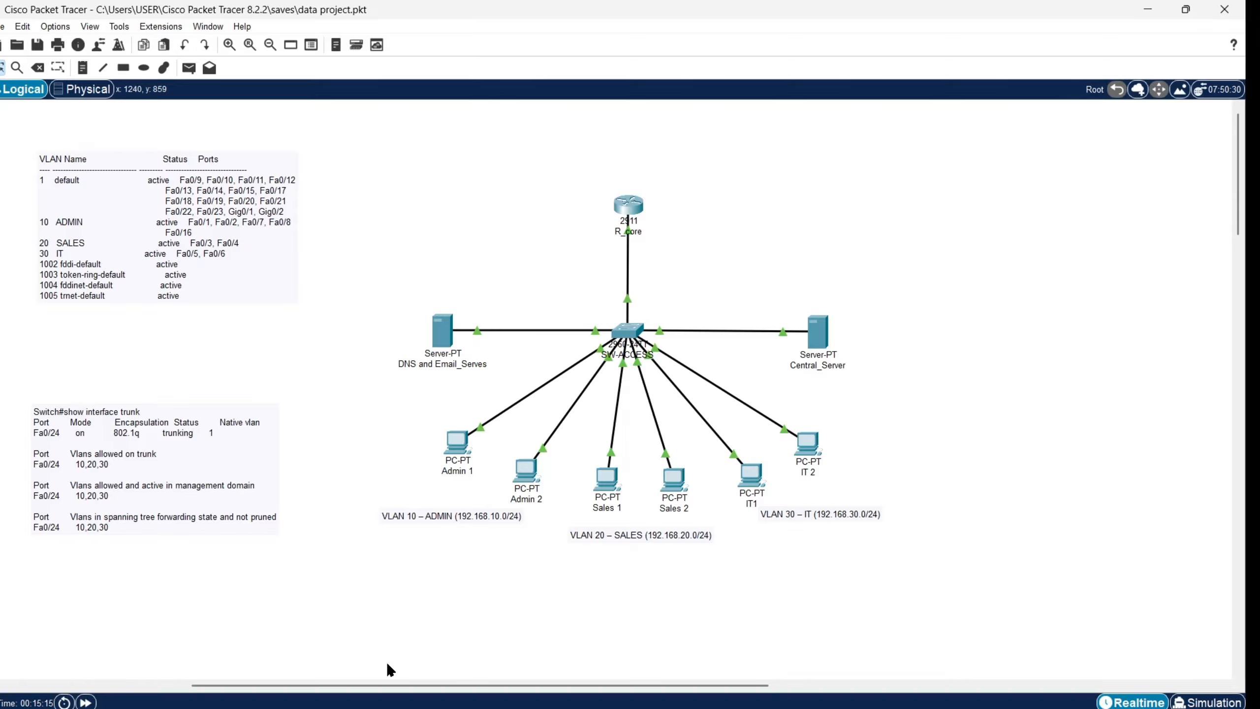
Step: Run show ip interface brief in R_core's privileged mode and copy the interface output
click(628, 205)
click(537, 230)
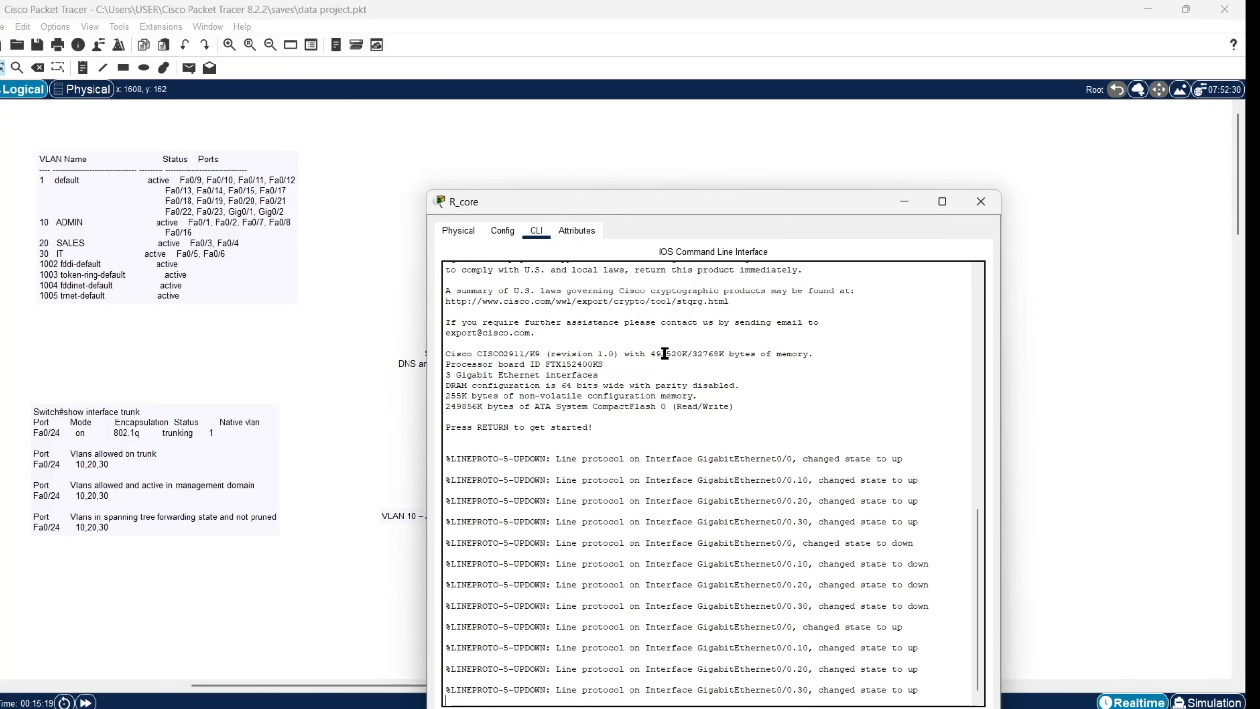
key(Return)
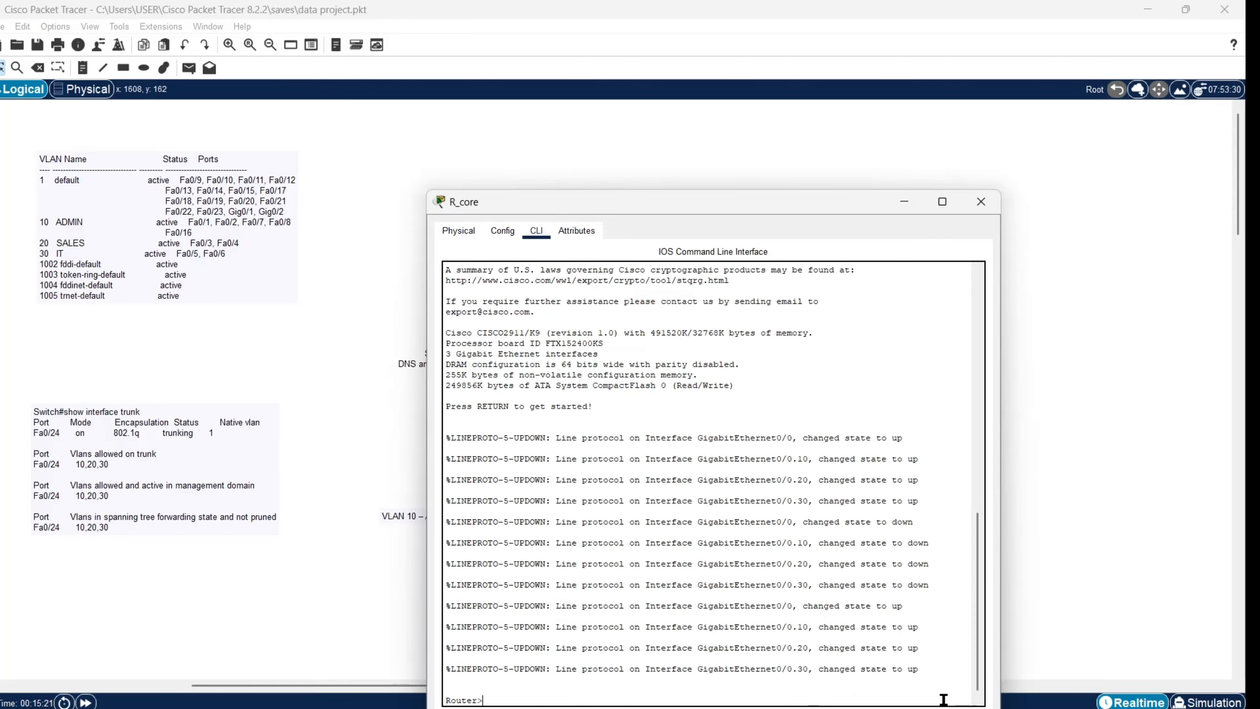
text(enable)
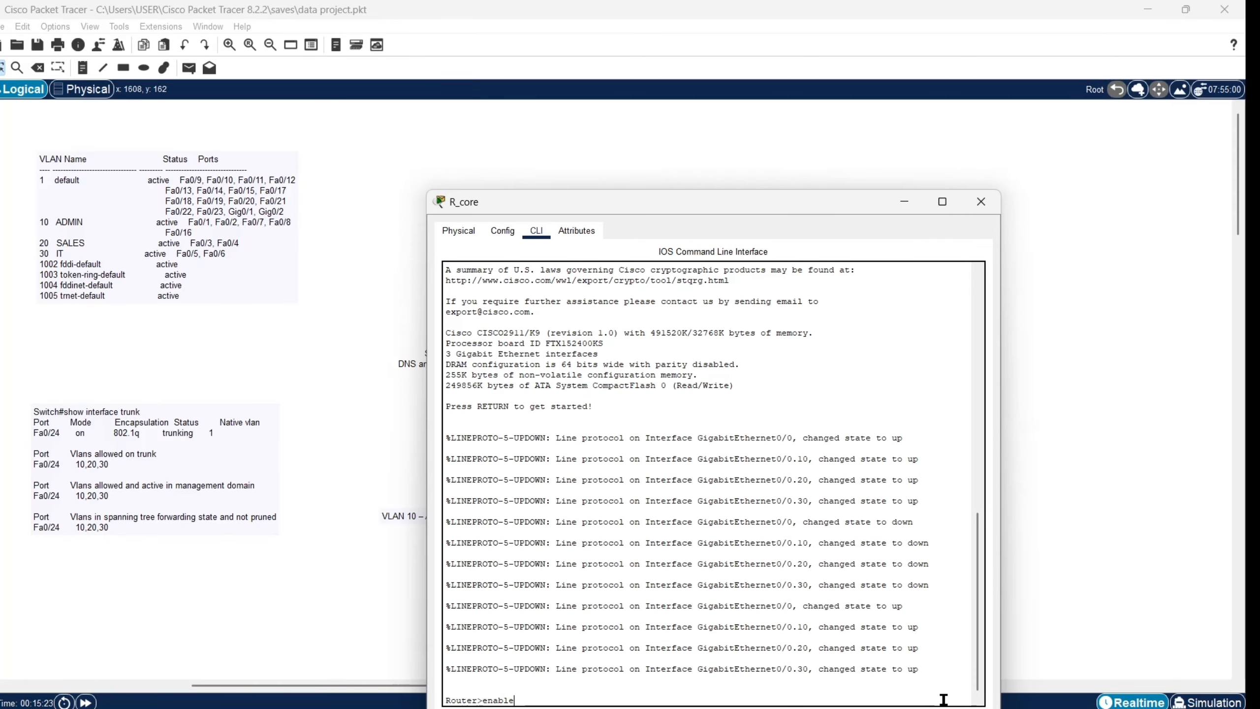
key(Return)
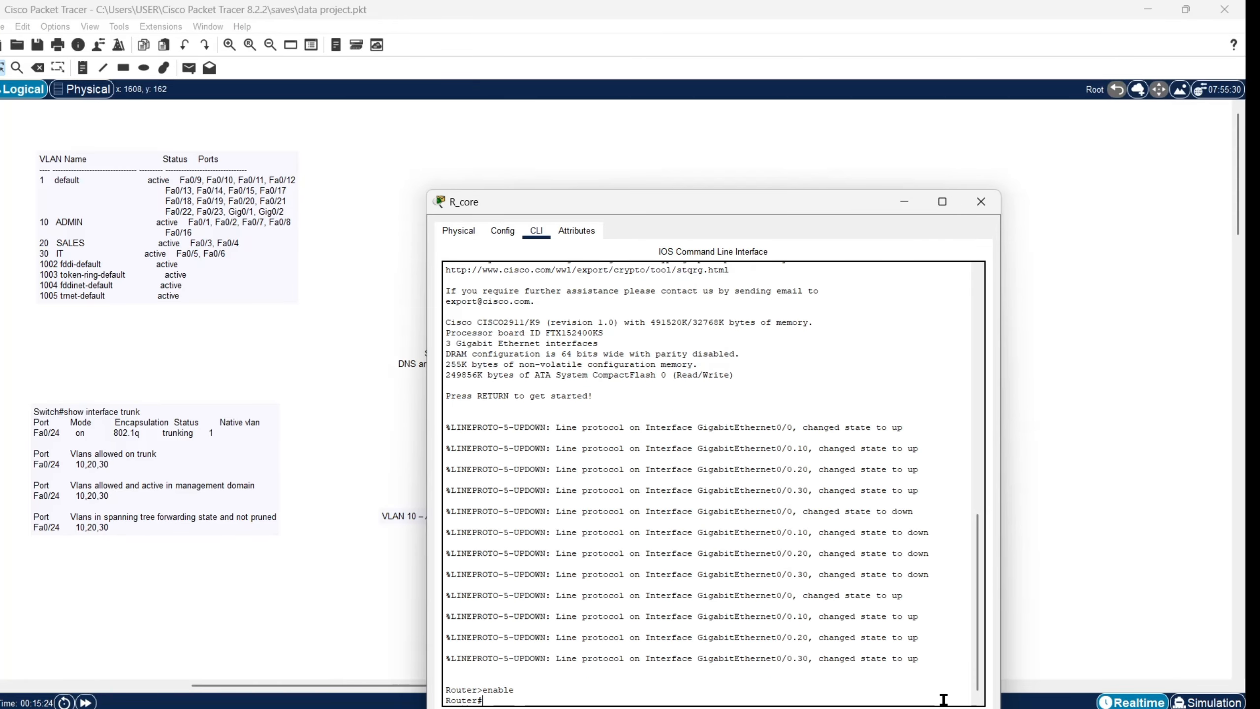
text(show ip inter)
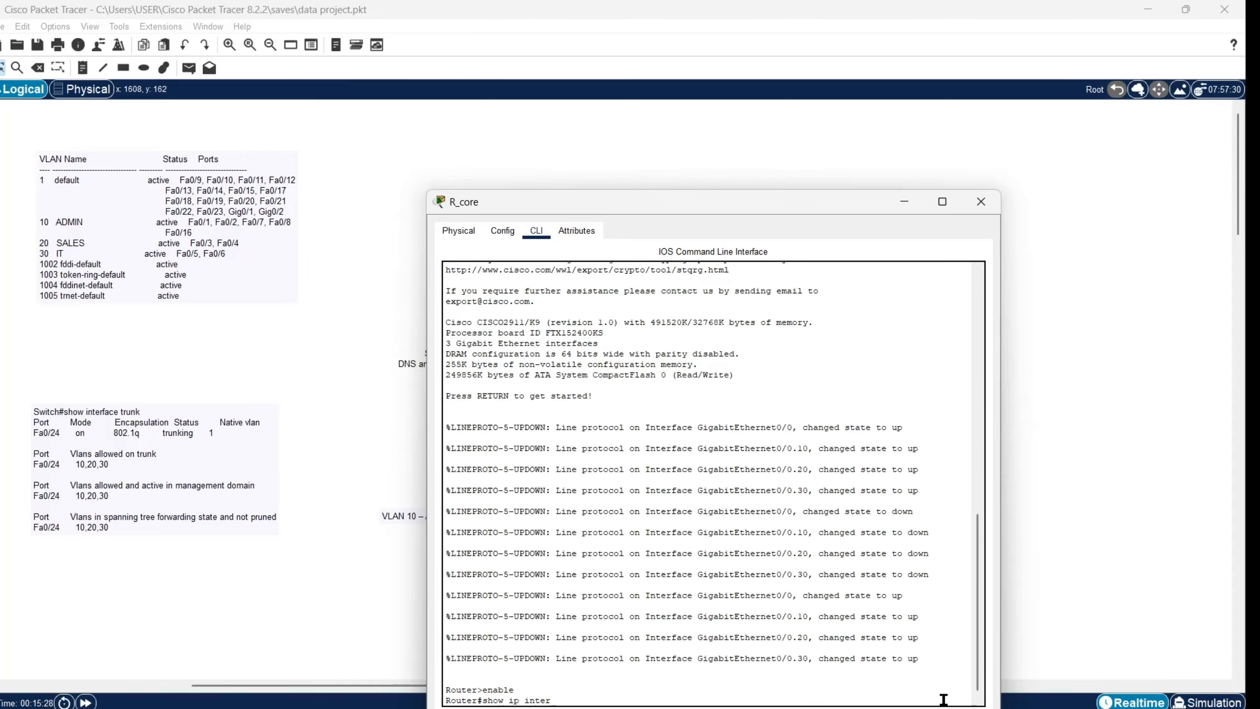
text(fa)
text(ce )
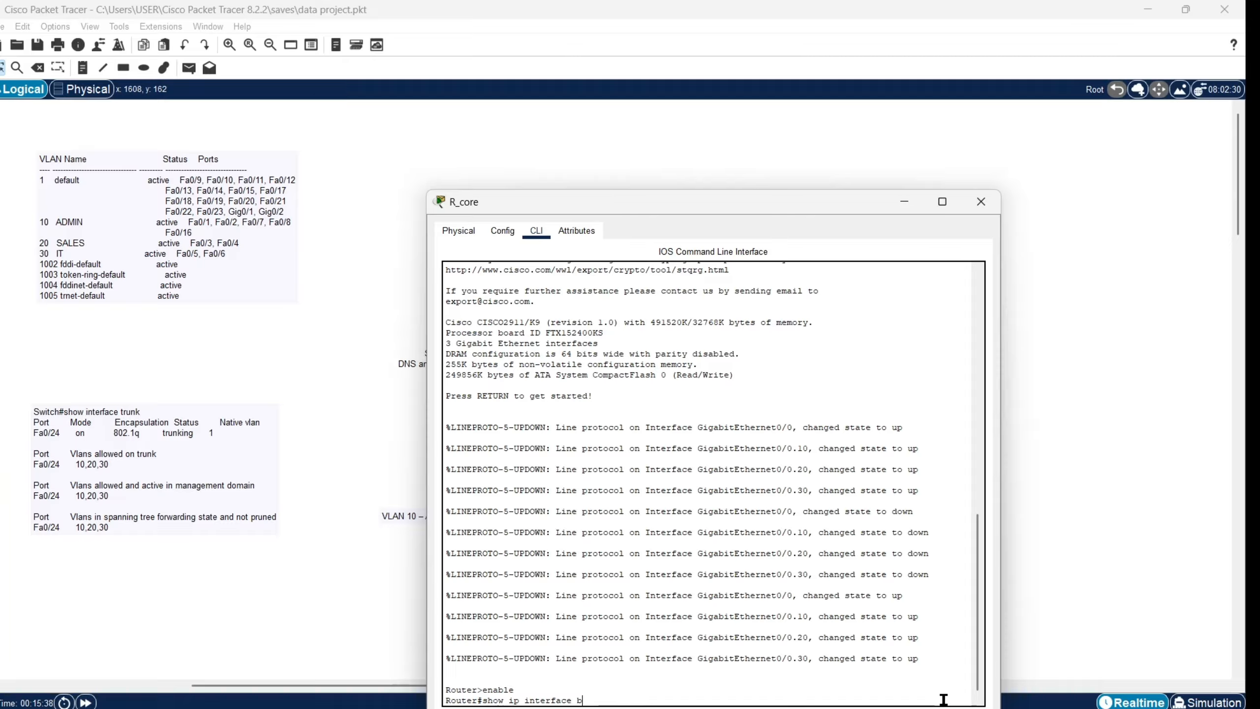
text(brief)
key(Return)
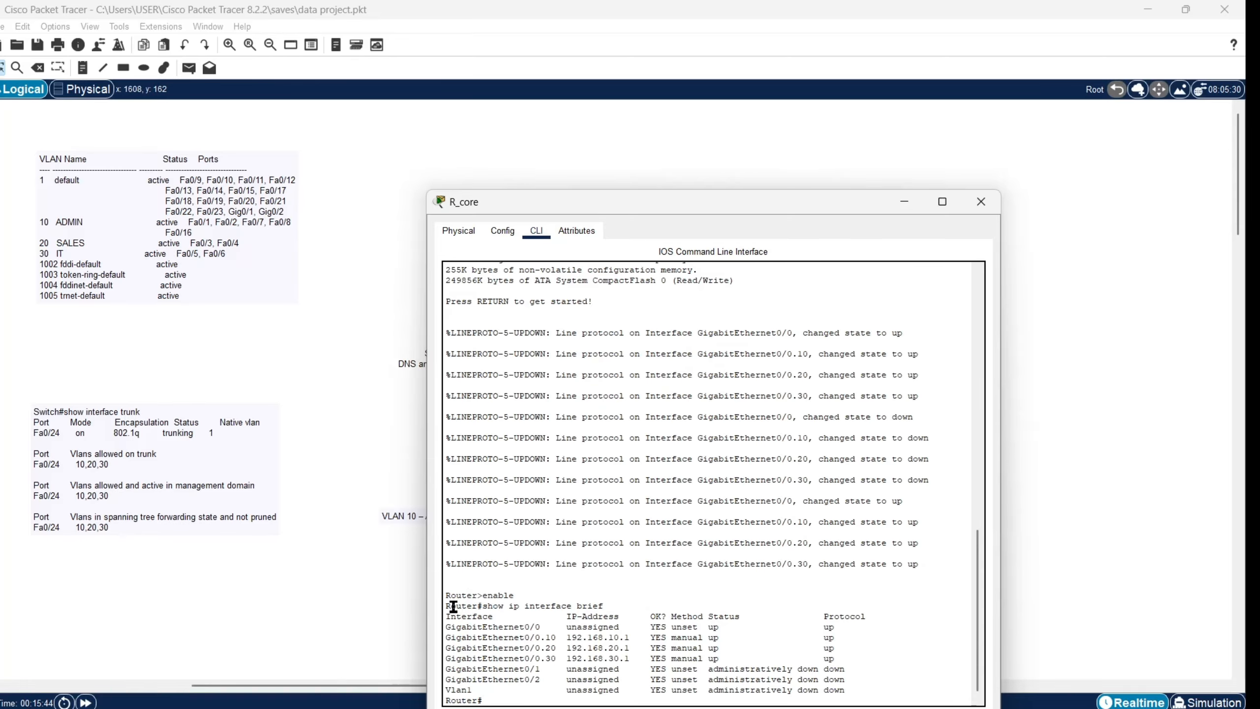
drag(445, 605, 852, 692)
right_click(804, 671)
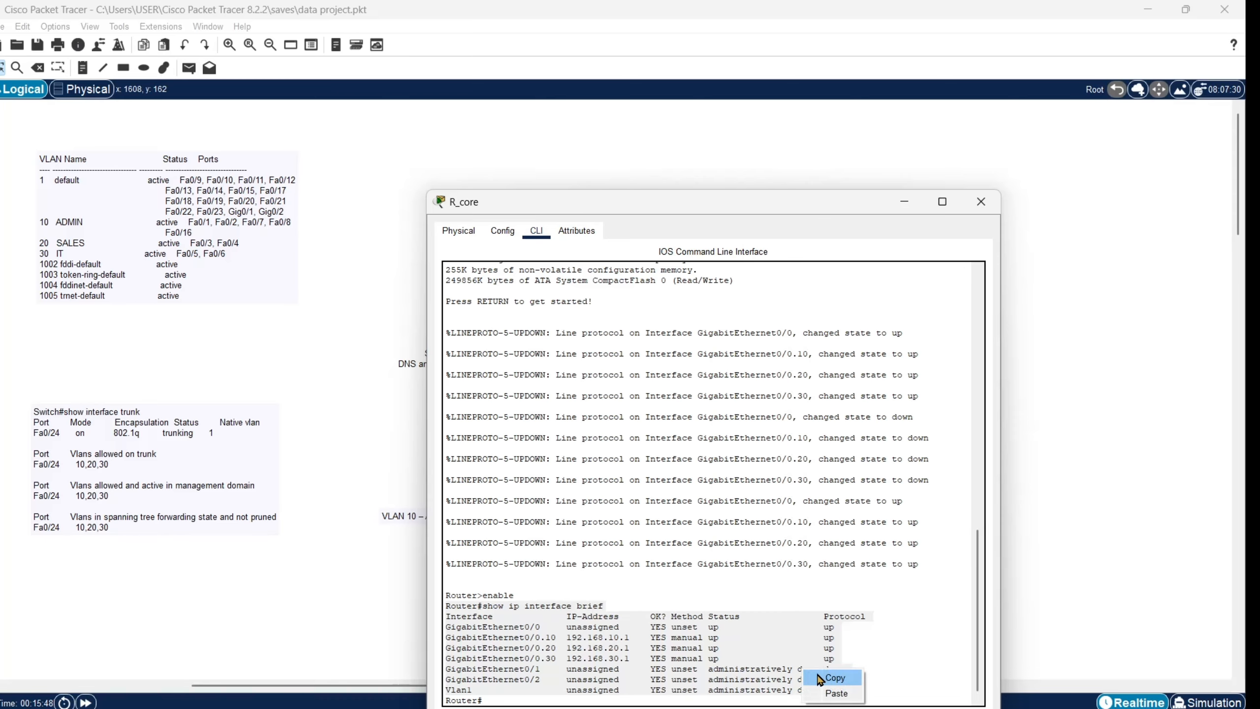
click(835, 678)
Step: Paste R_core's interface brief output into a note at the right and move it fully into view
click(904, 201)
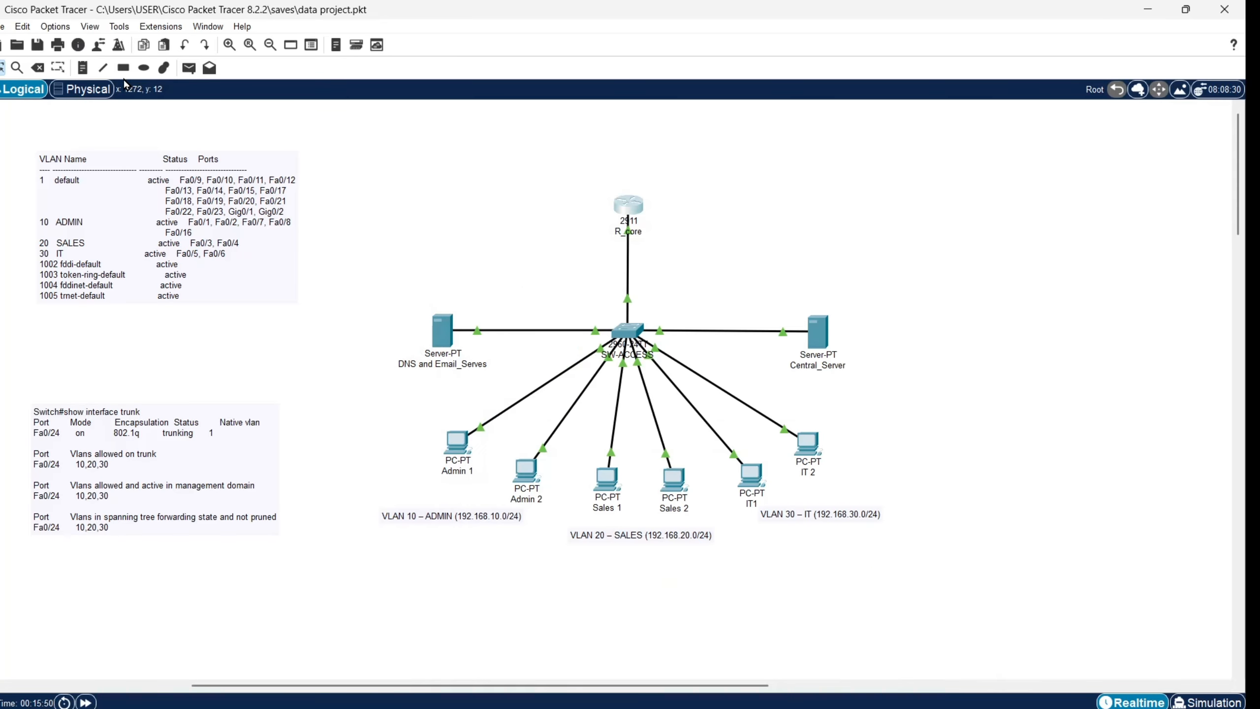
click(82, 68)
click(1015, 216)
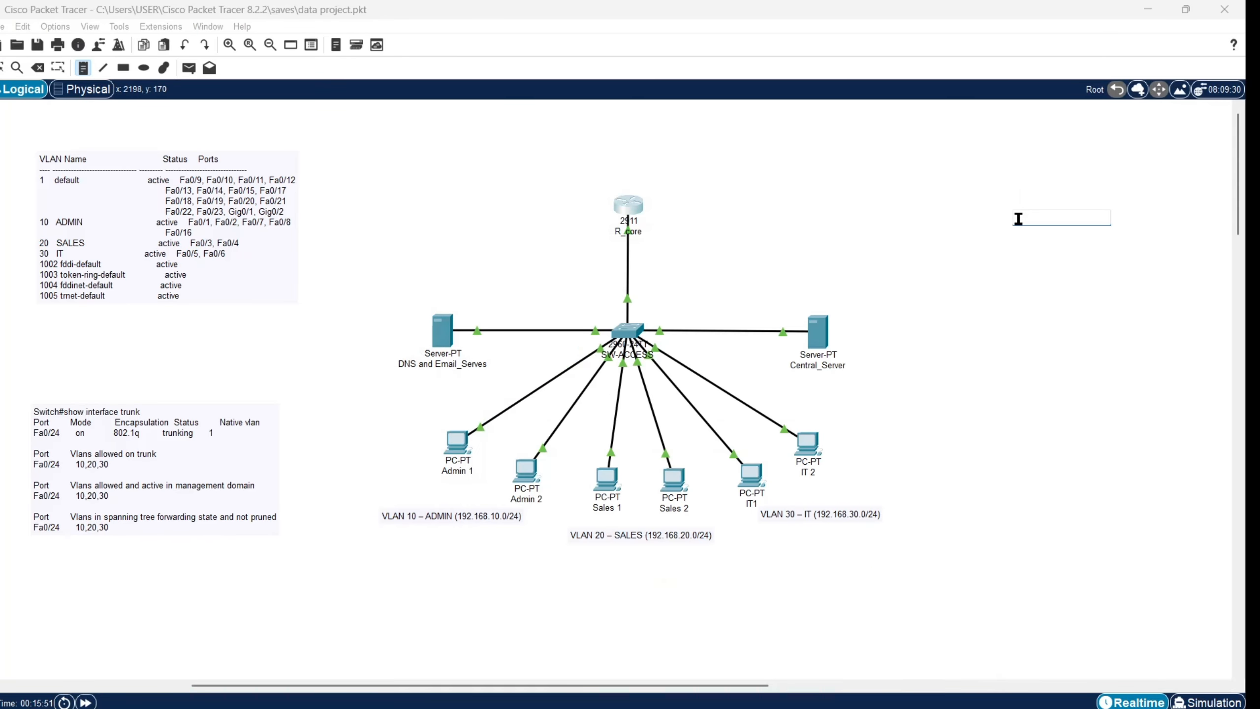
key(ctrl+v)
click(947, 234)
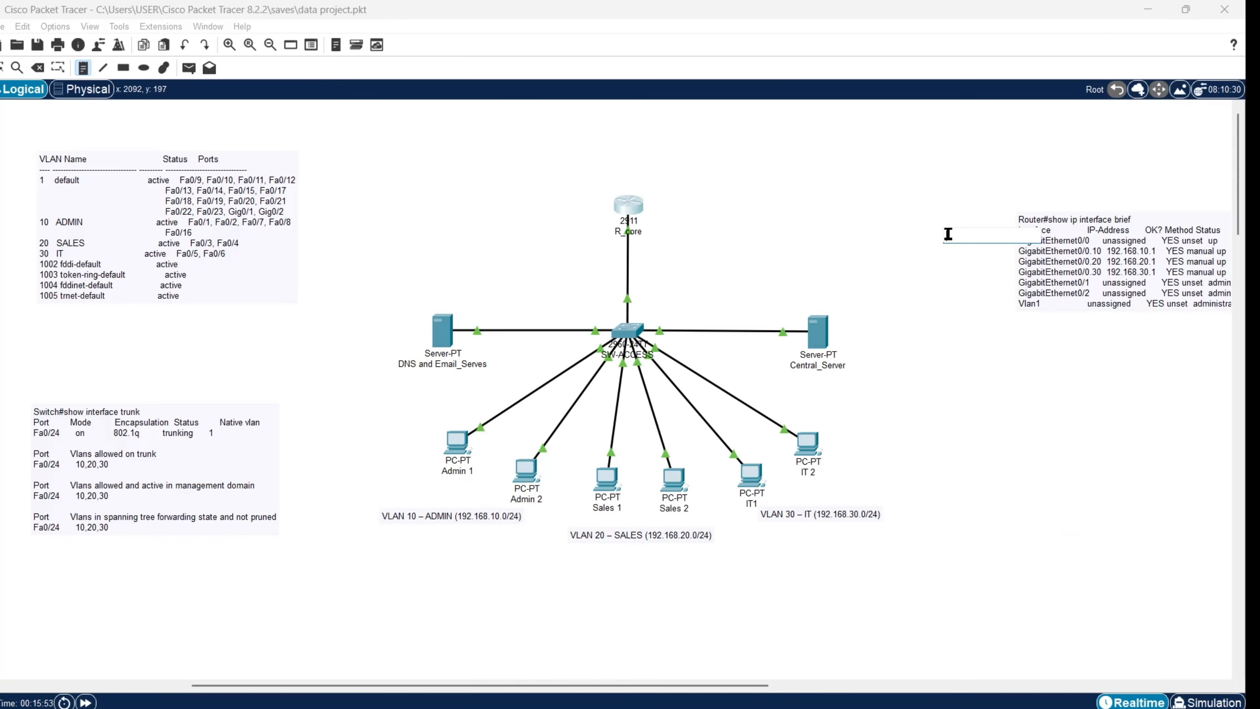
click(782, 211)
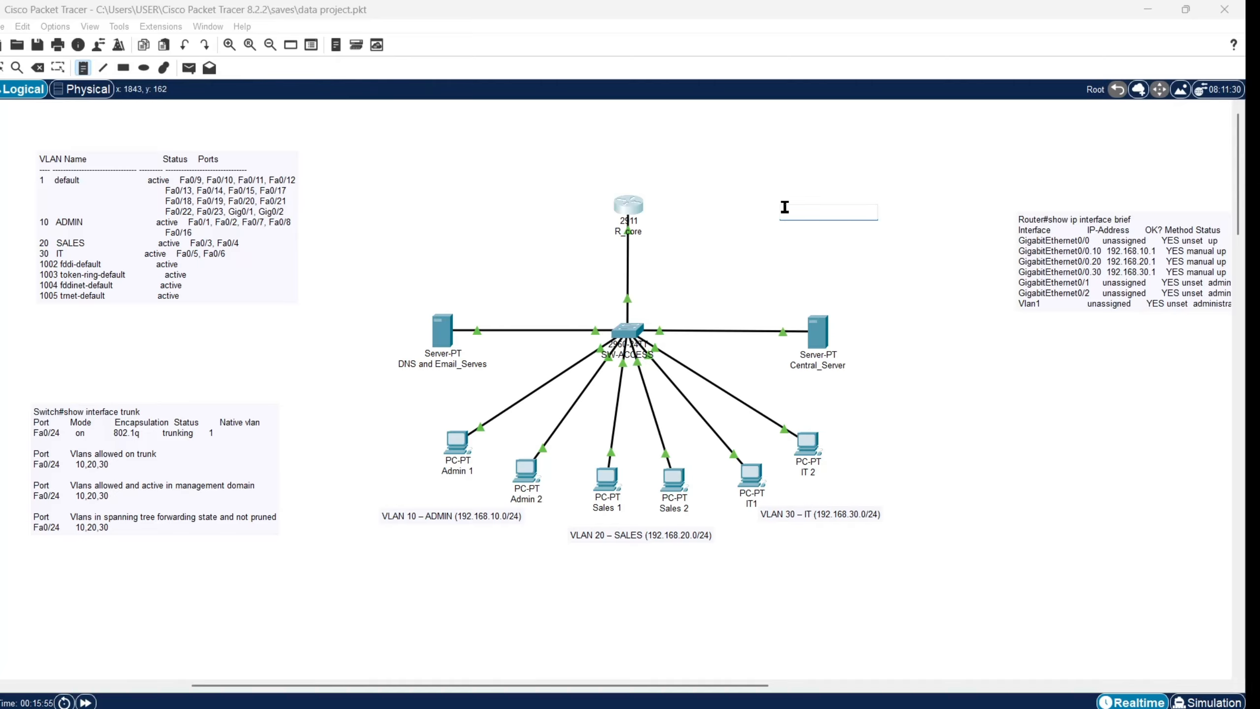
click(936, 251)
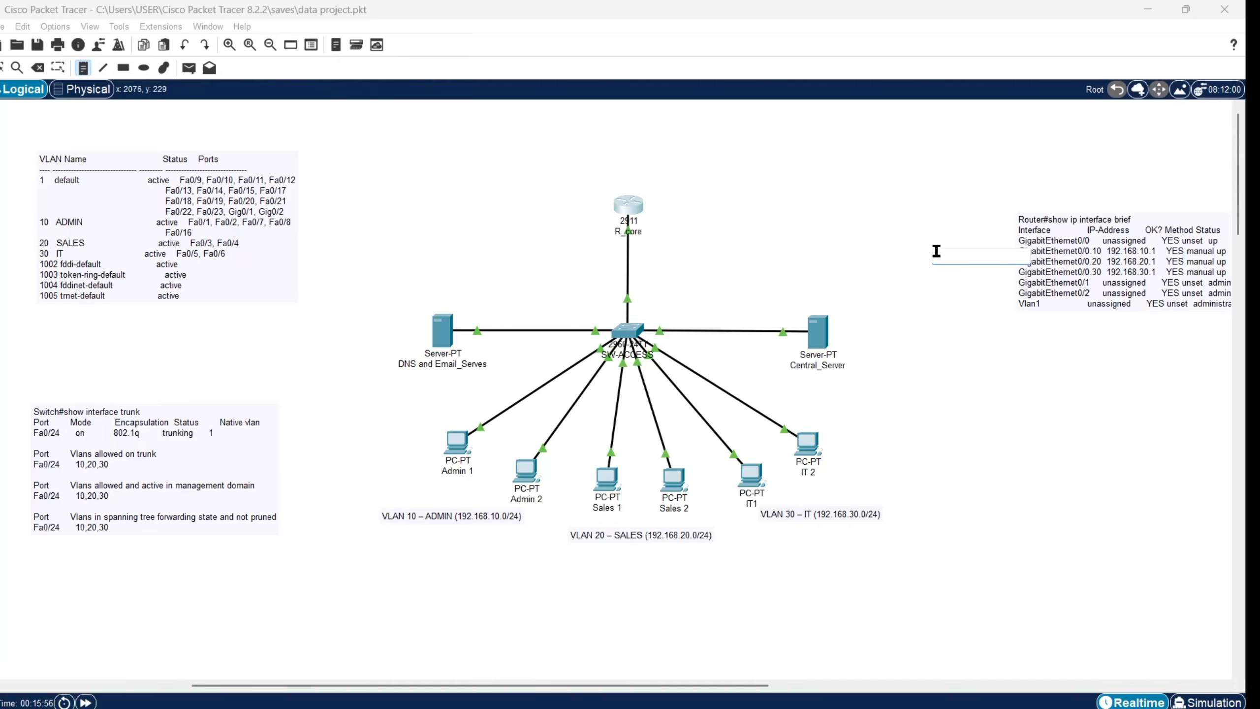
click(1019, 351)
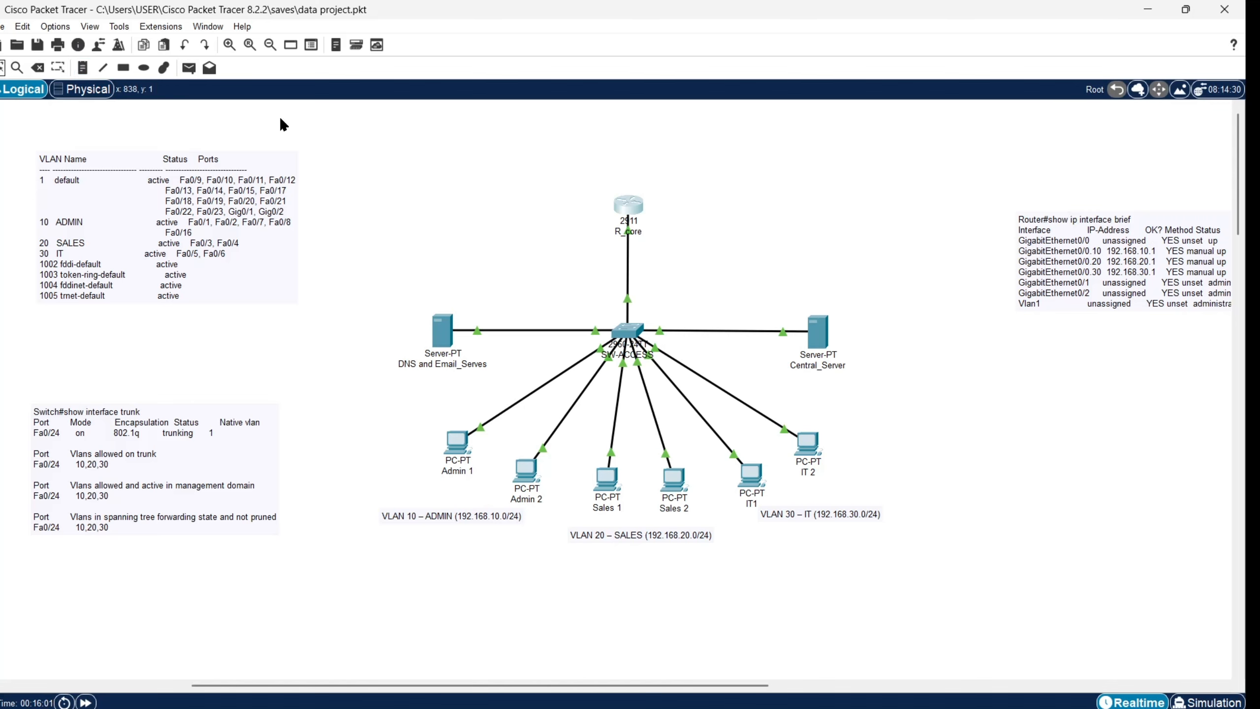
drag(1130, 273, 993, 255)
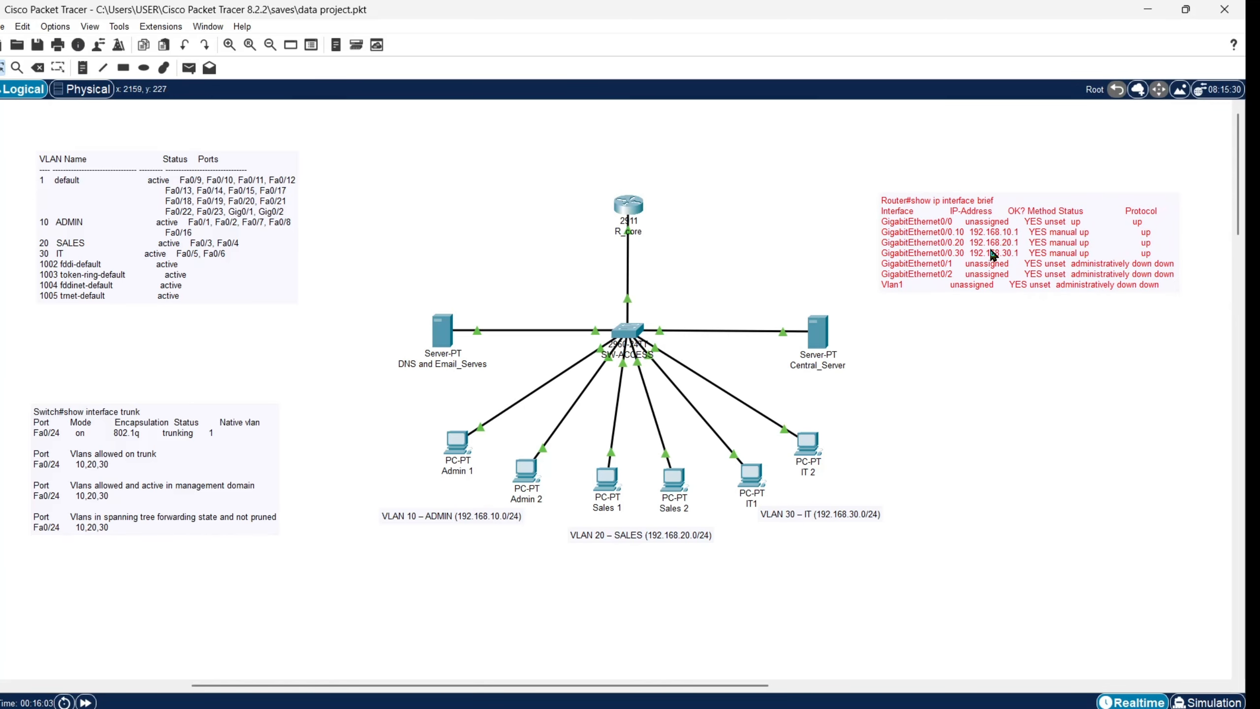
click(1028, 341)
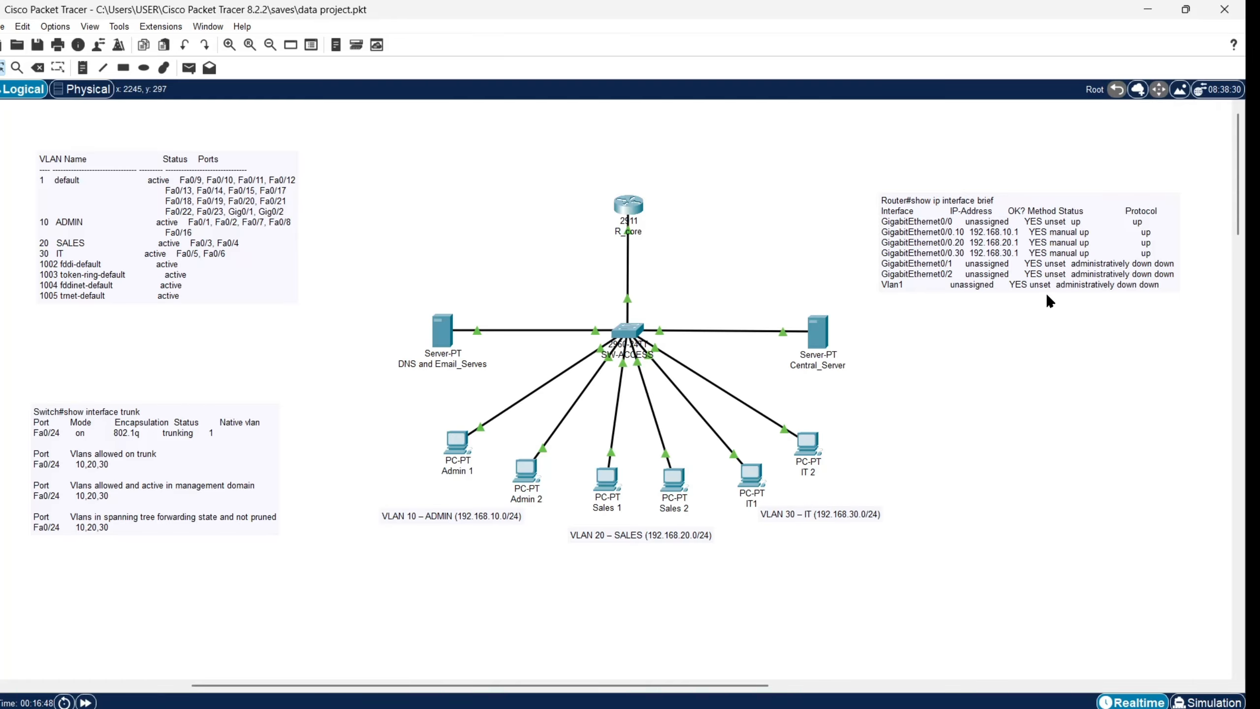
Step: Run show ip route on R_core and copy the routing table output
click(628, 204)
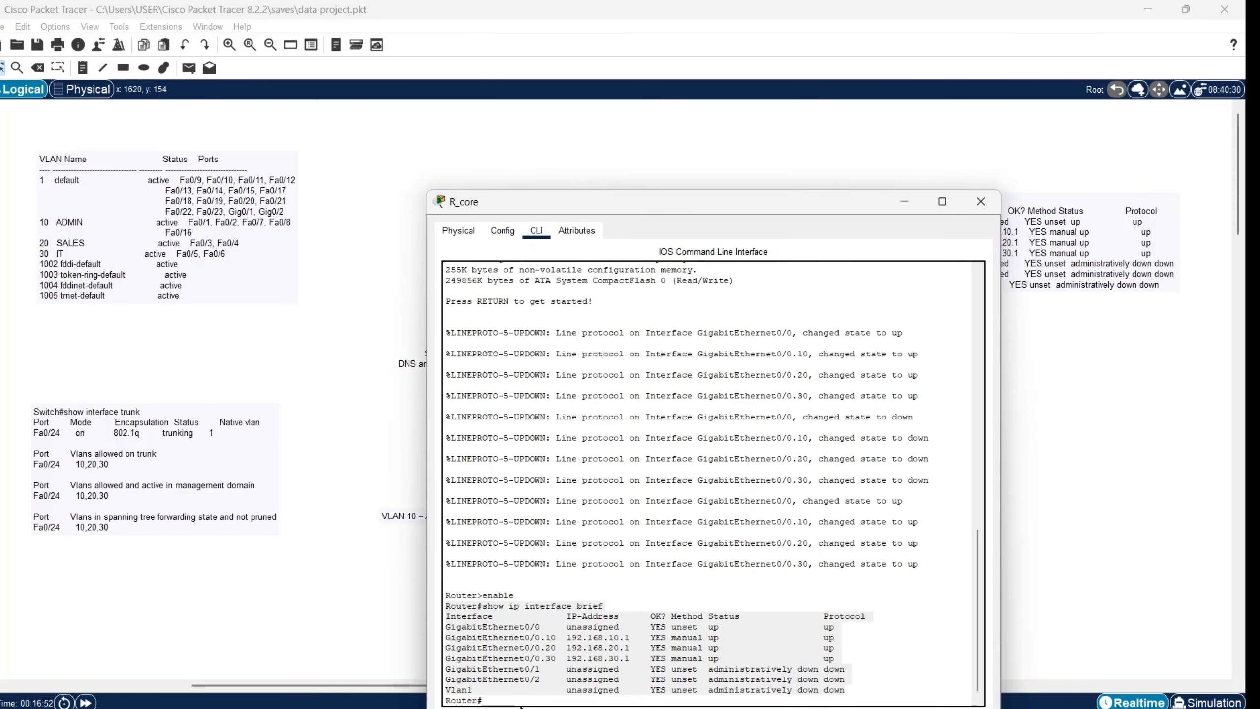
click(521, 702)
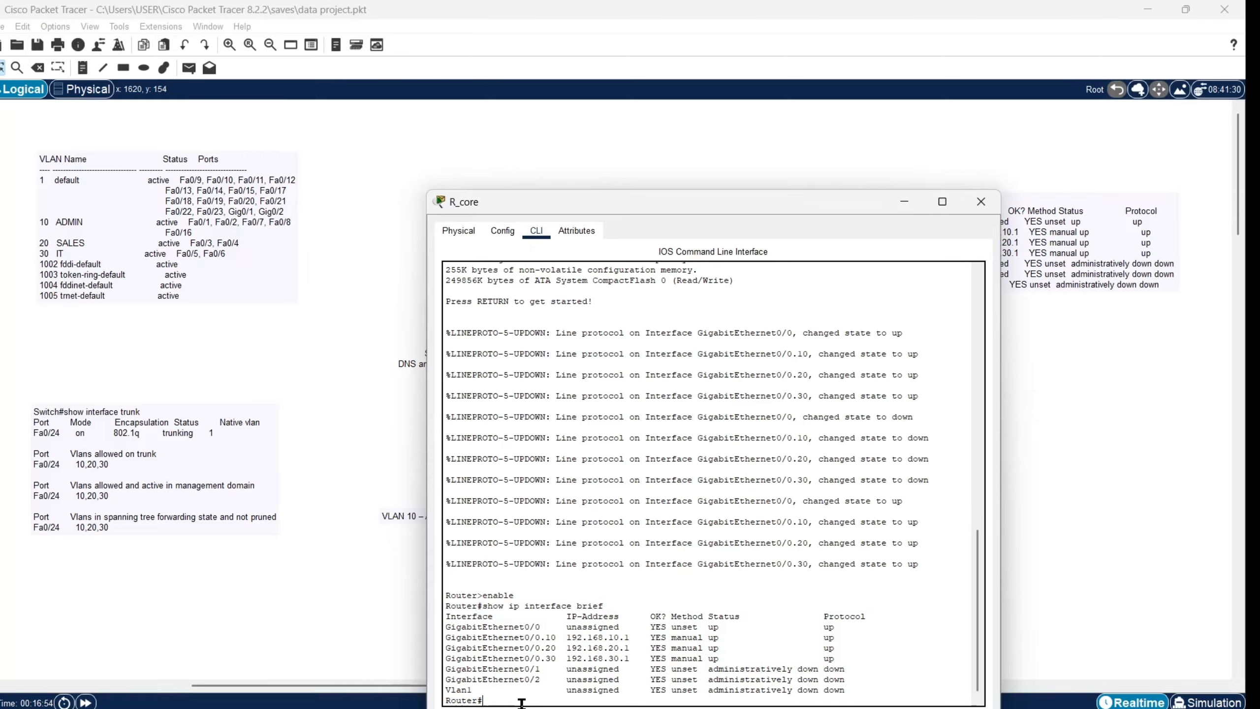
text(show ip router)
key(Return)
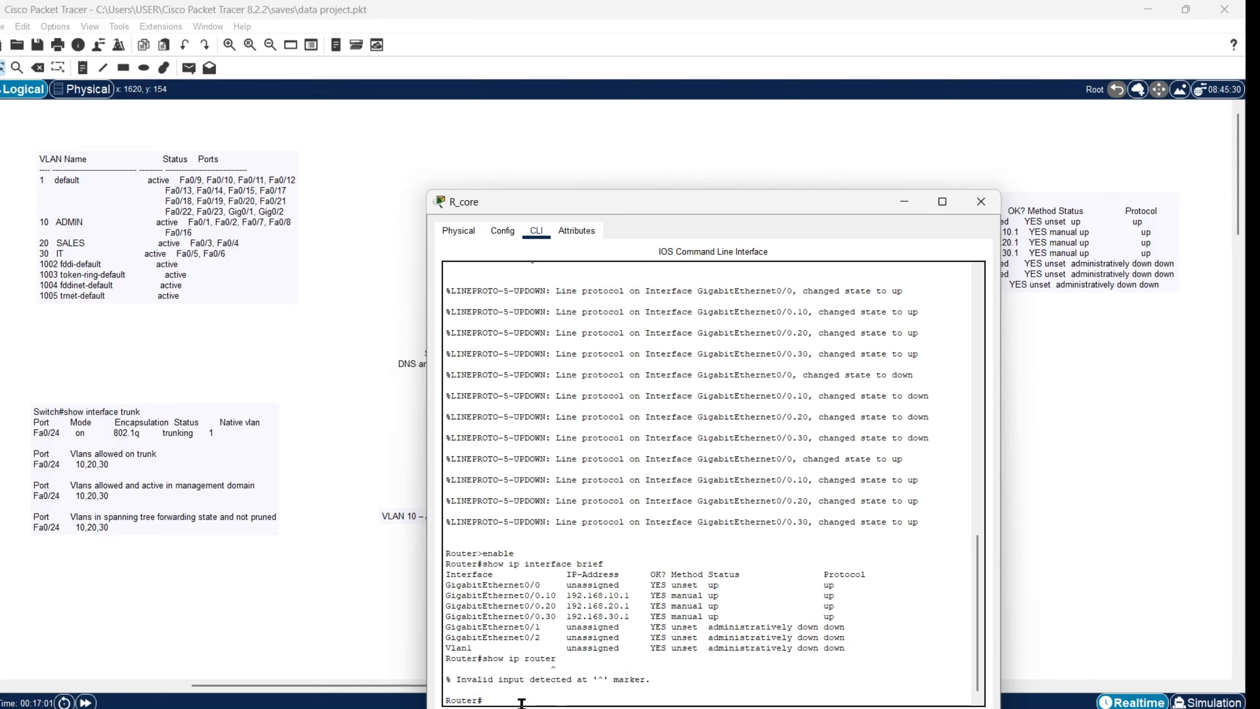
text(show ip route)
key(Return)
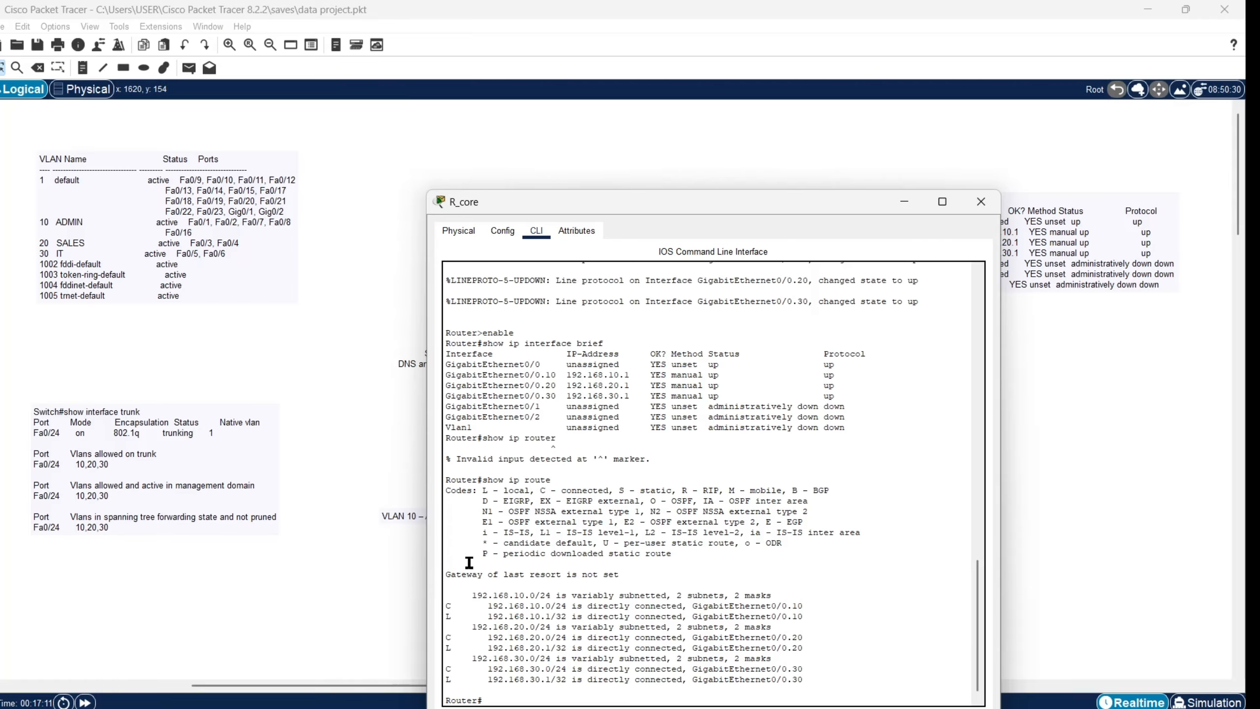
drag(445, 480, 798, 687)
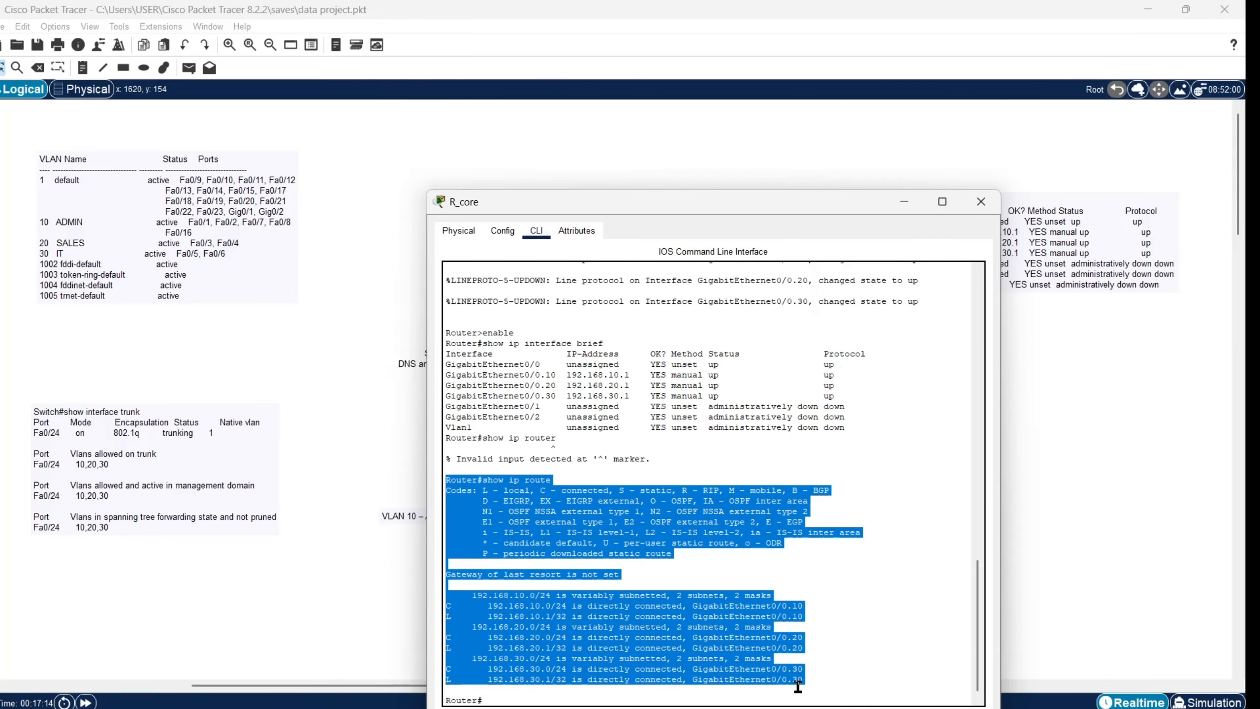
right_click(692, 663)
click(724, 671)
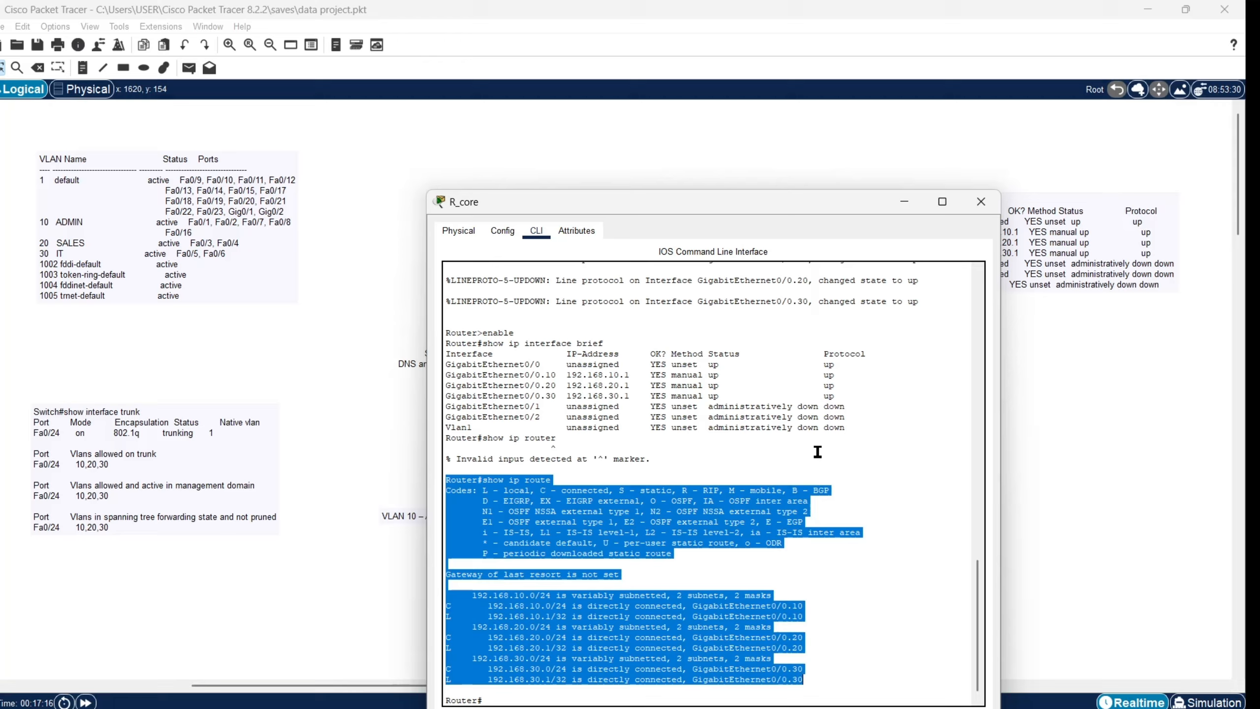
Step: Paste the routing table into a new note and place it under the interface-brief note
click(904, 201)
click(84, 68)
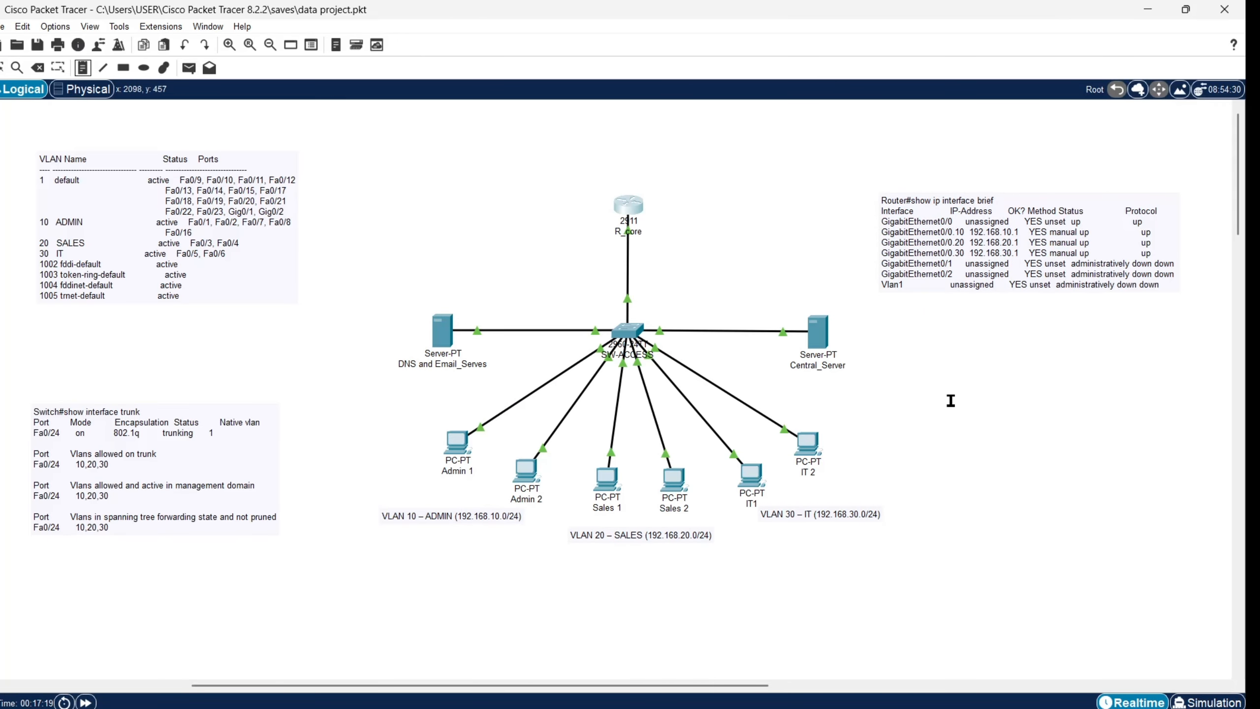
click(1080, 478)
key(ctrl+v)
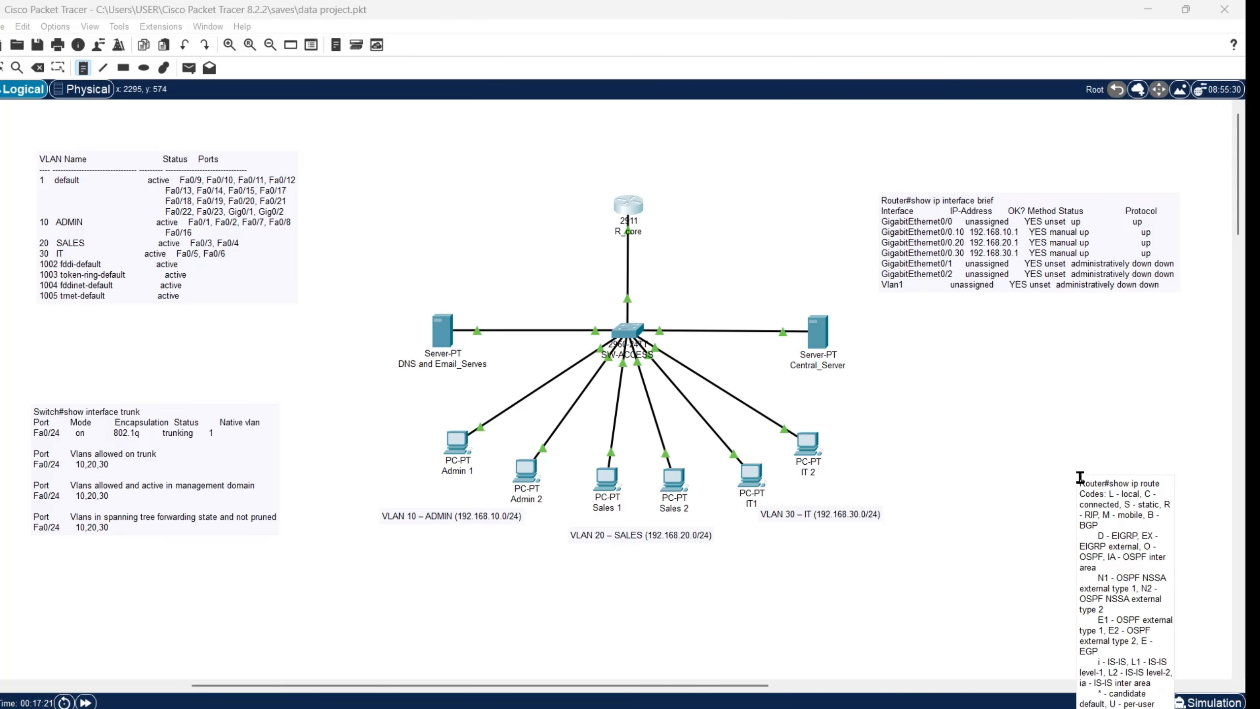
click(1016, 387)
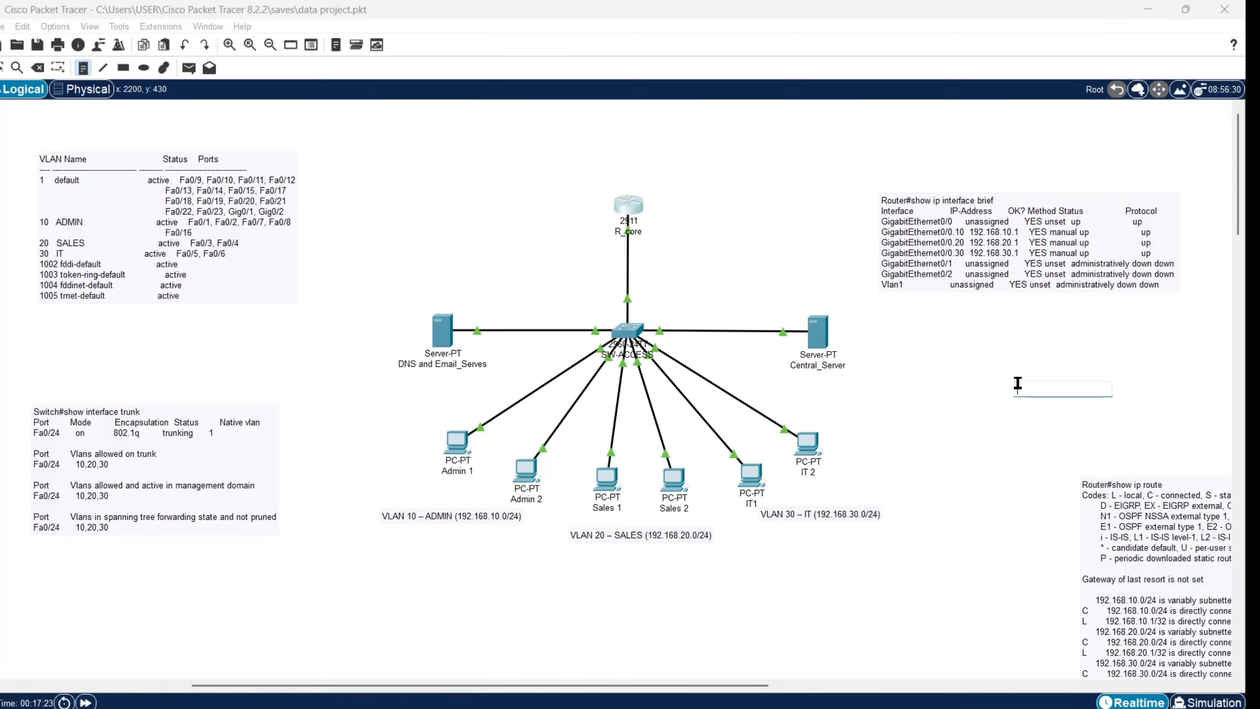
click(1193, 569)
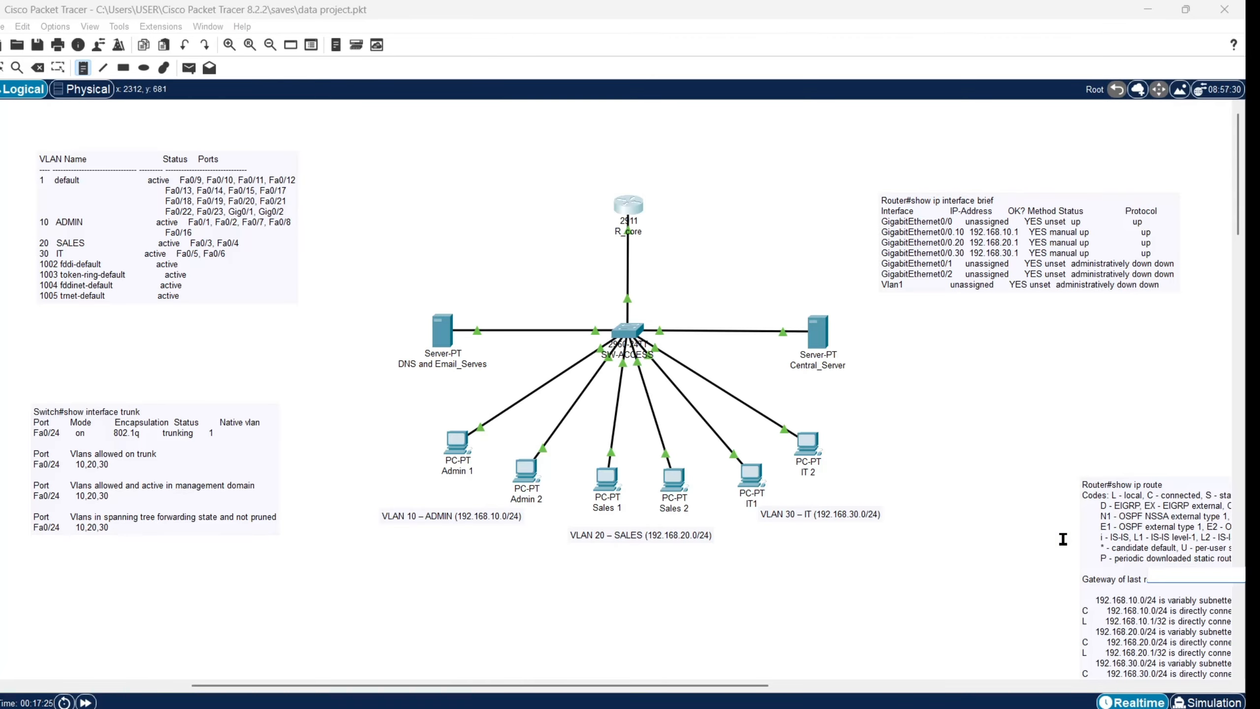
click(985, 448)
click(3, 67)
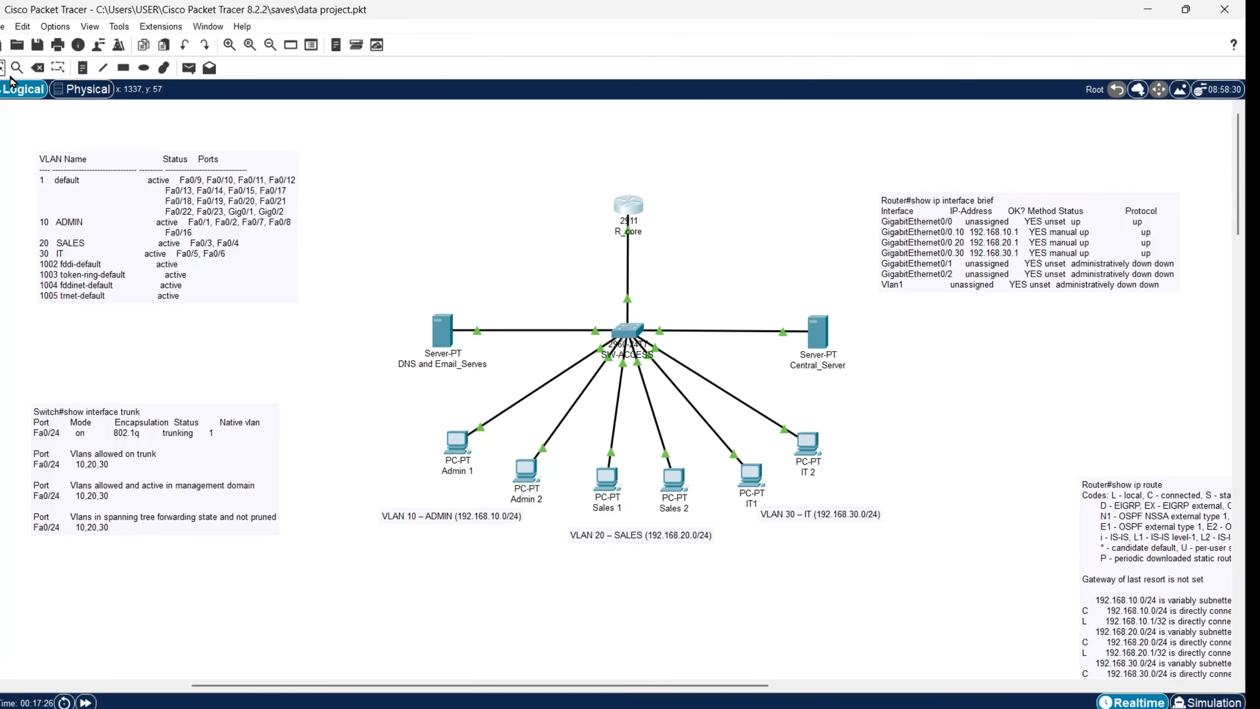
drag(1219, 577, 1052, 427)
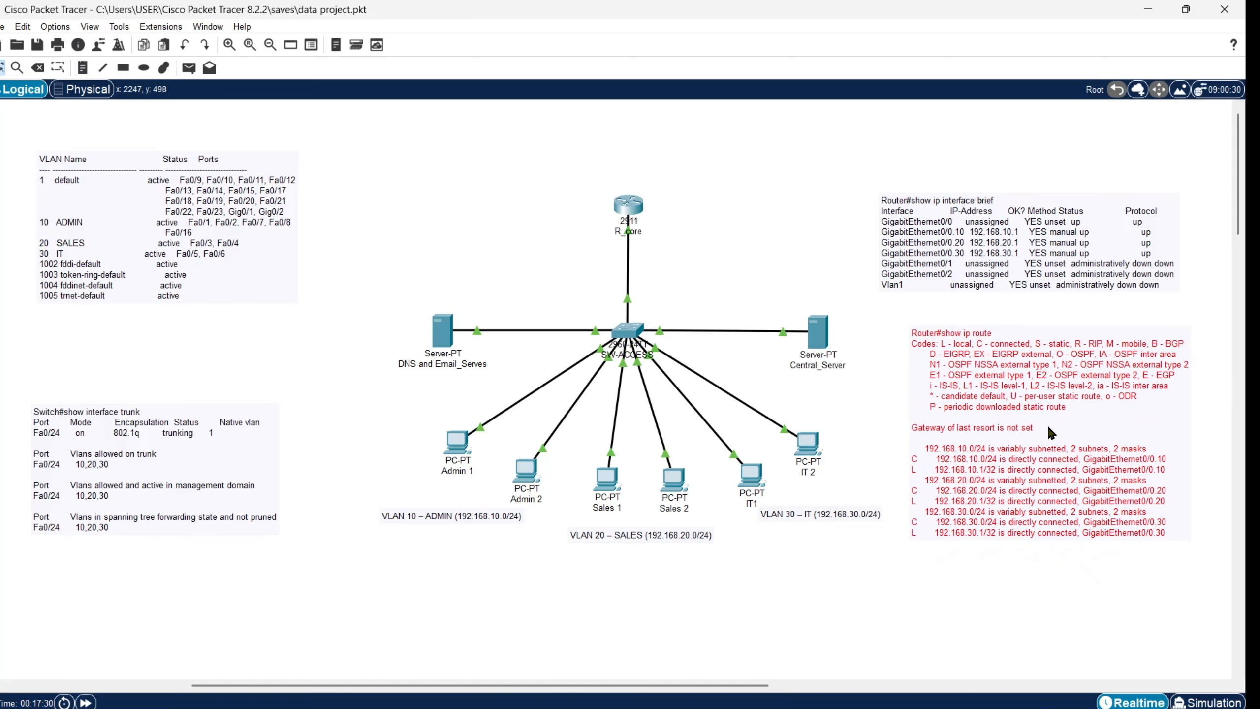
click(1074, 591)
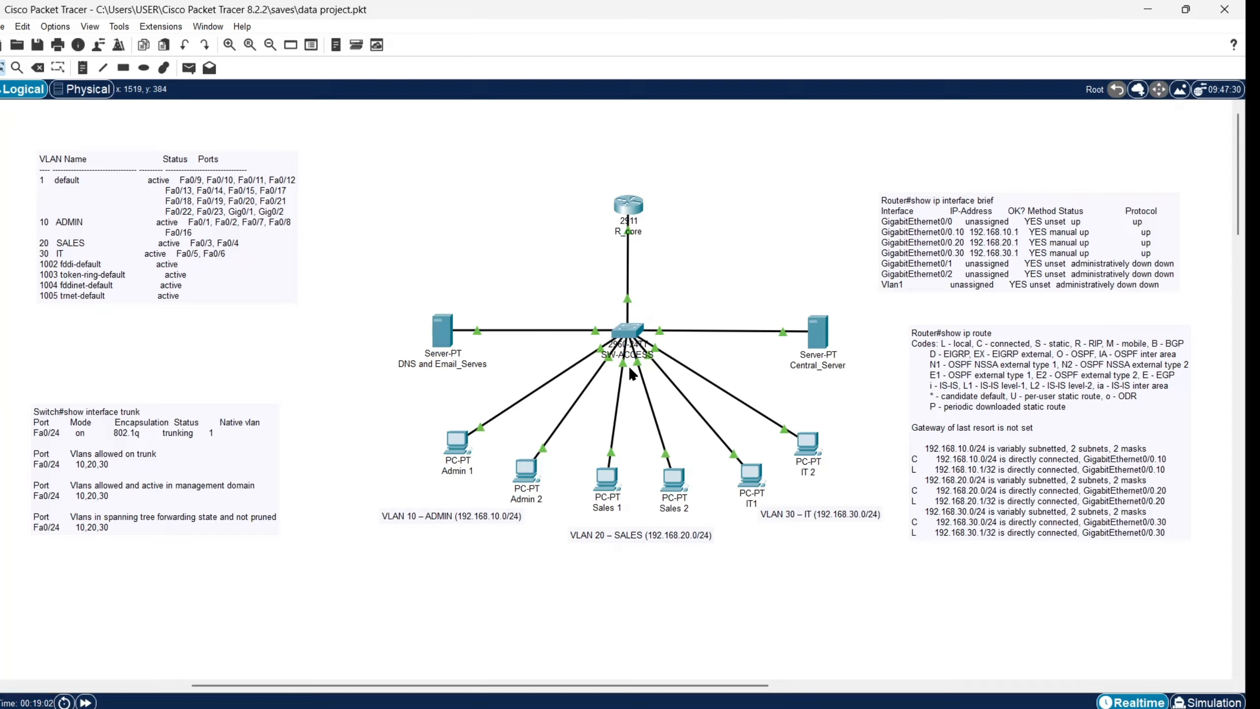
Step: Open Central_Server's DHCP service and review the Admin, Sales and IT pool settings
click(818, 332)
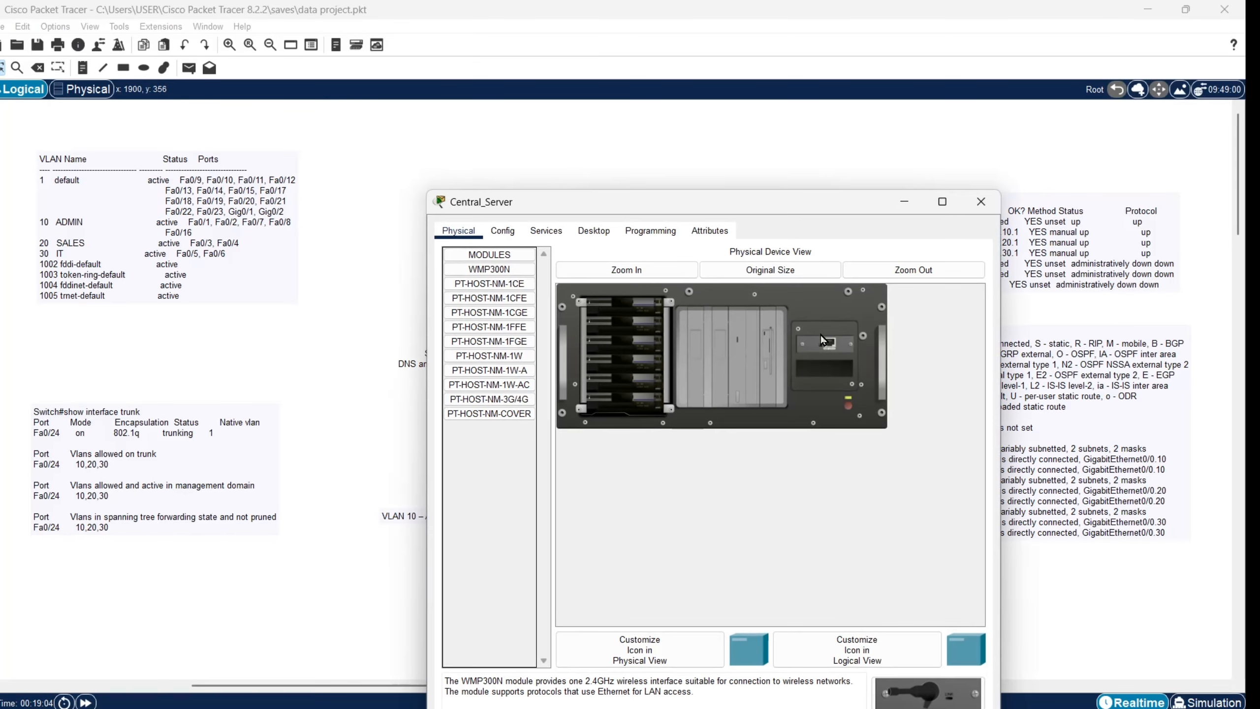
click(531, 233)
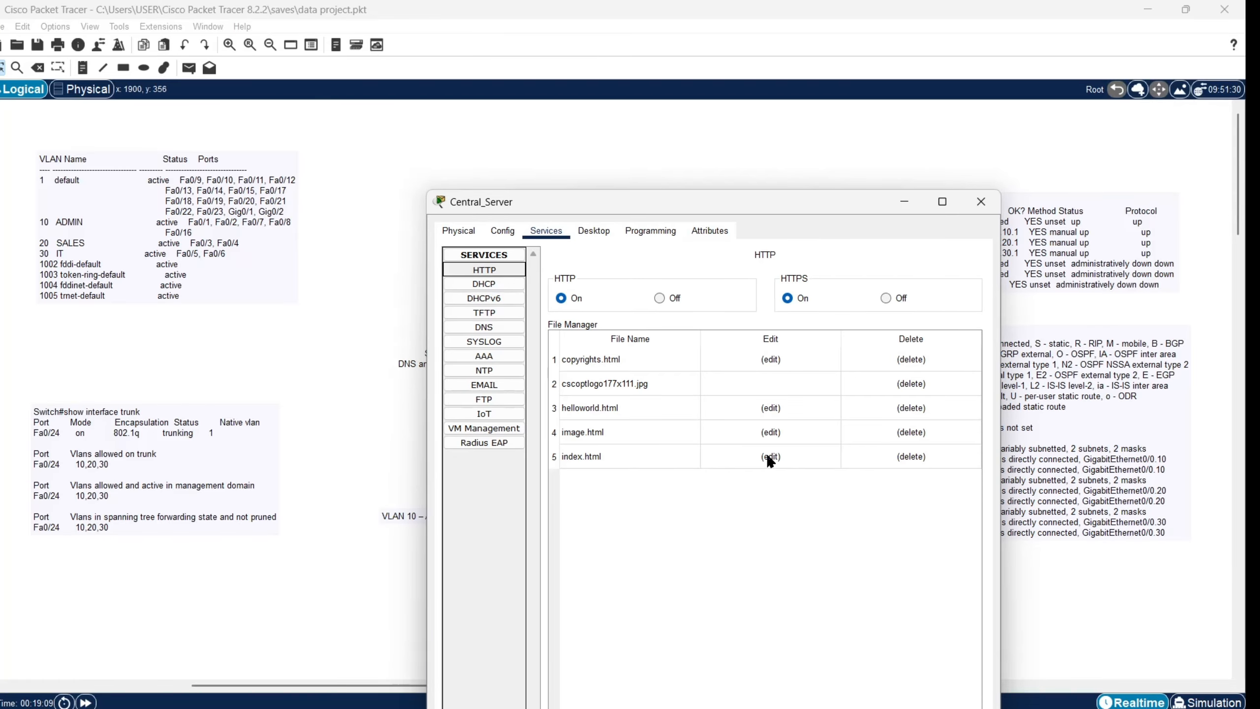
click(499, 287)
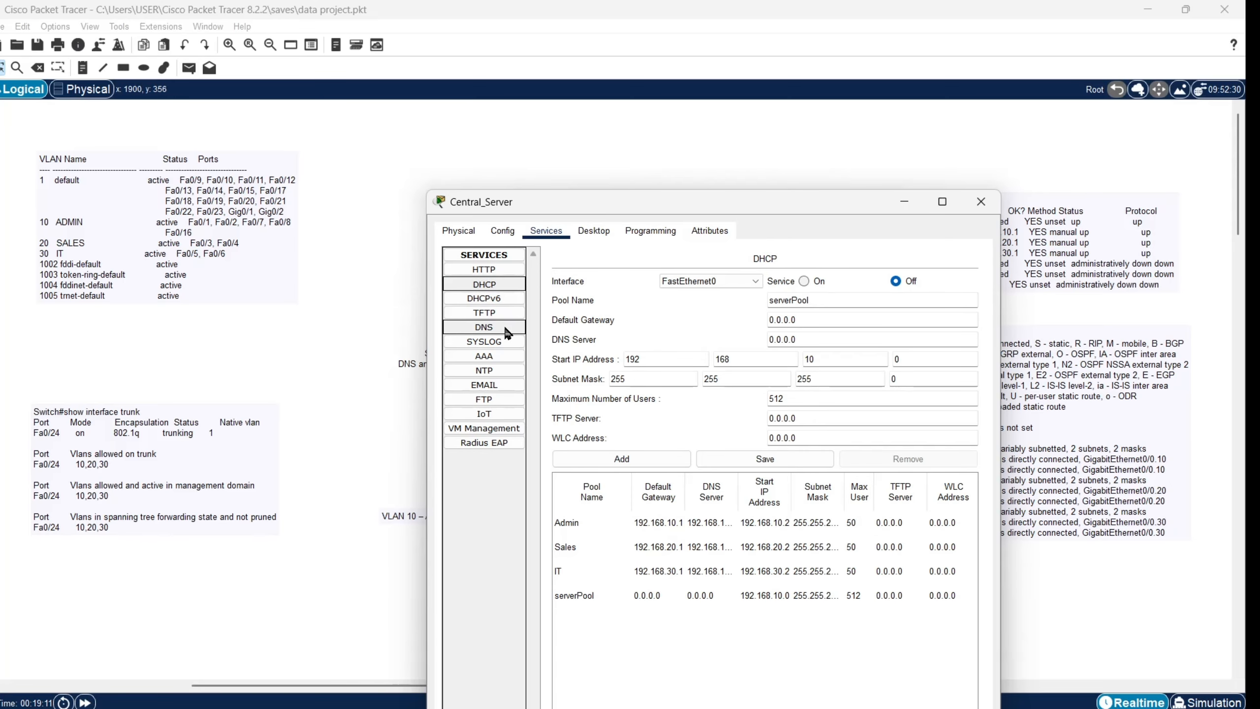
click(670, 526)
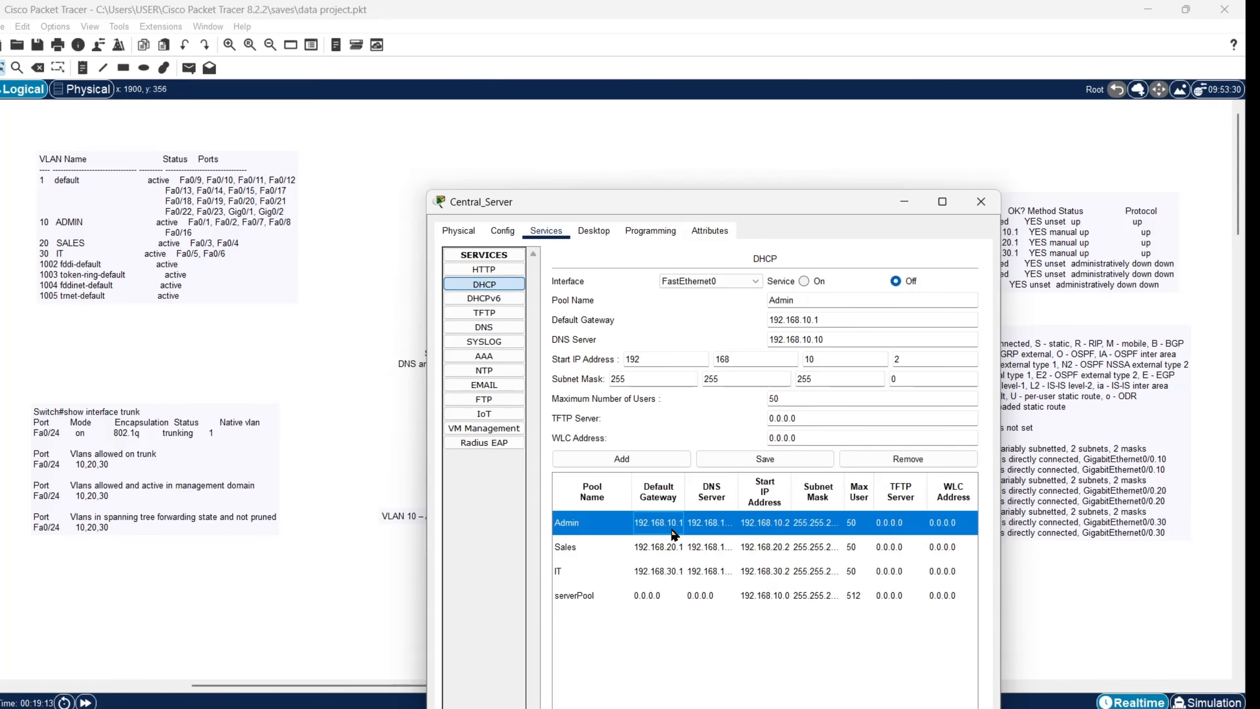
click(660, 547)
click(675, 574)
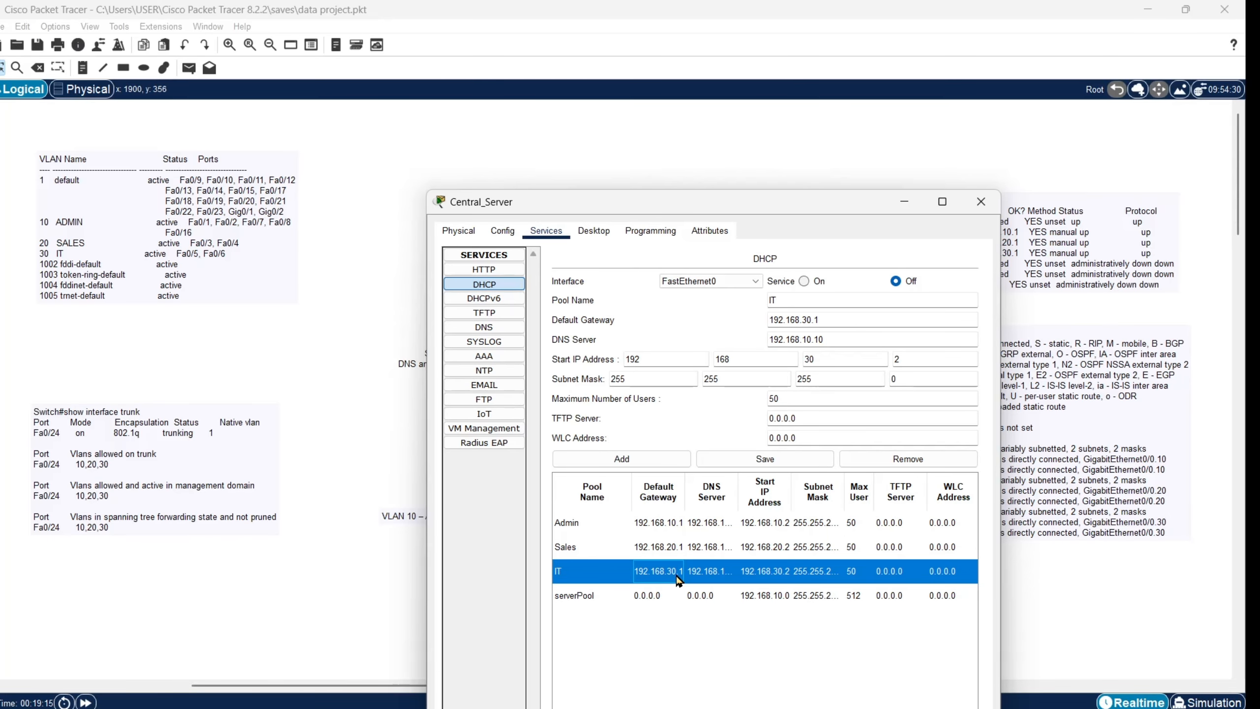
click(915, 202)
Step: Switch Admin 1's IP configuration from Static back to DHCP to renew its address
click(452, 452)
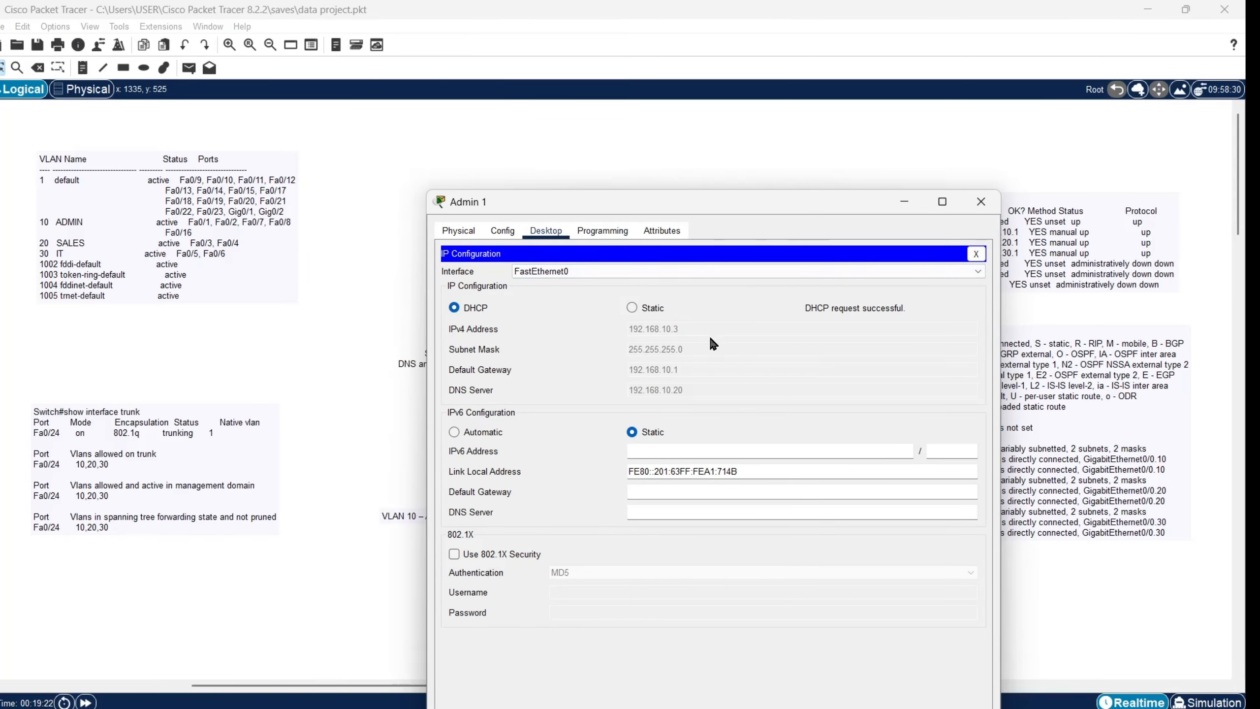
click(637, 309)
click(456, 308)
click(904, 201)
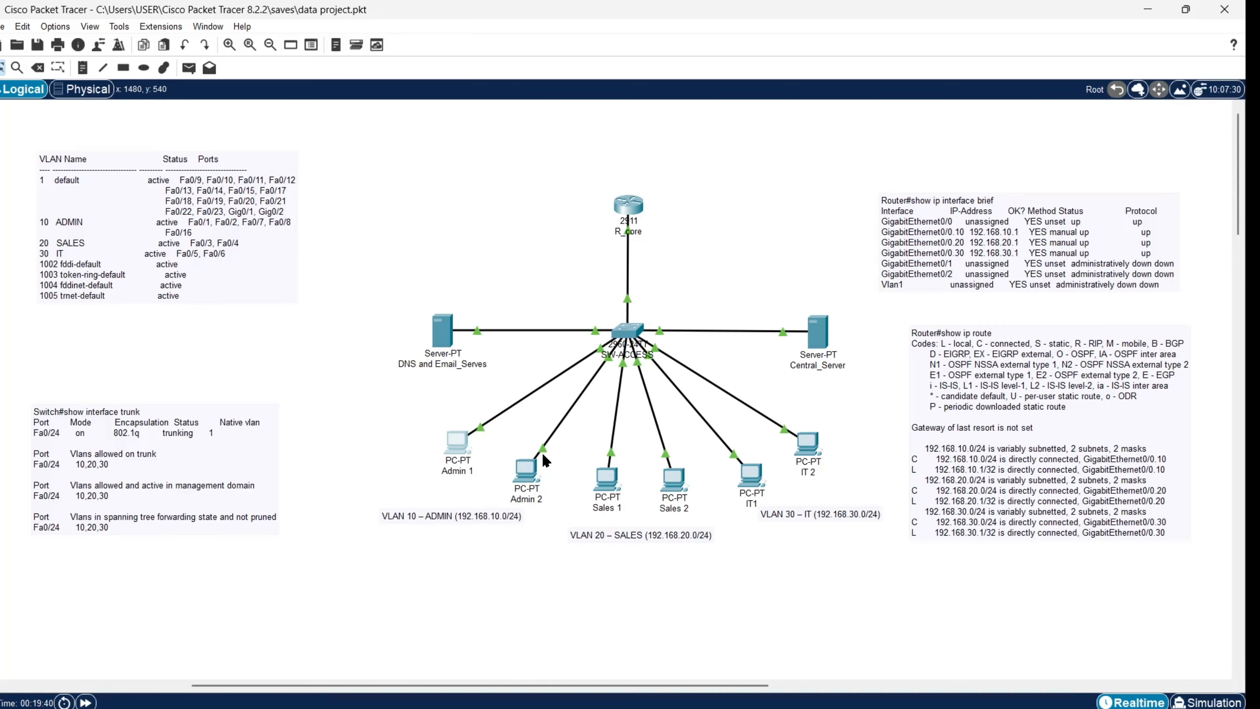
Step: From Admin 2's command prompt, ping 192.168.30.3
click(530, 467)
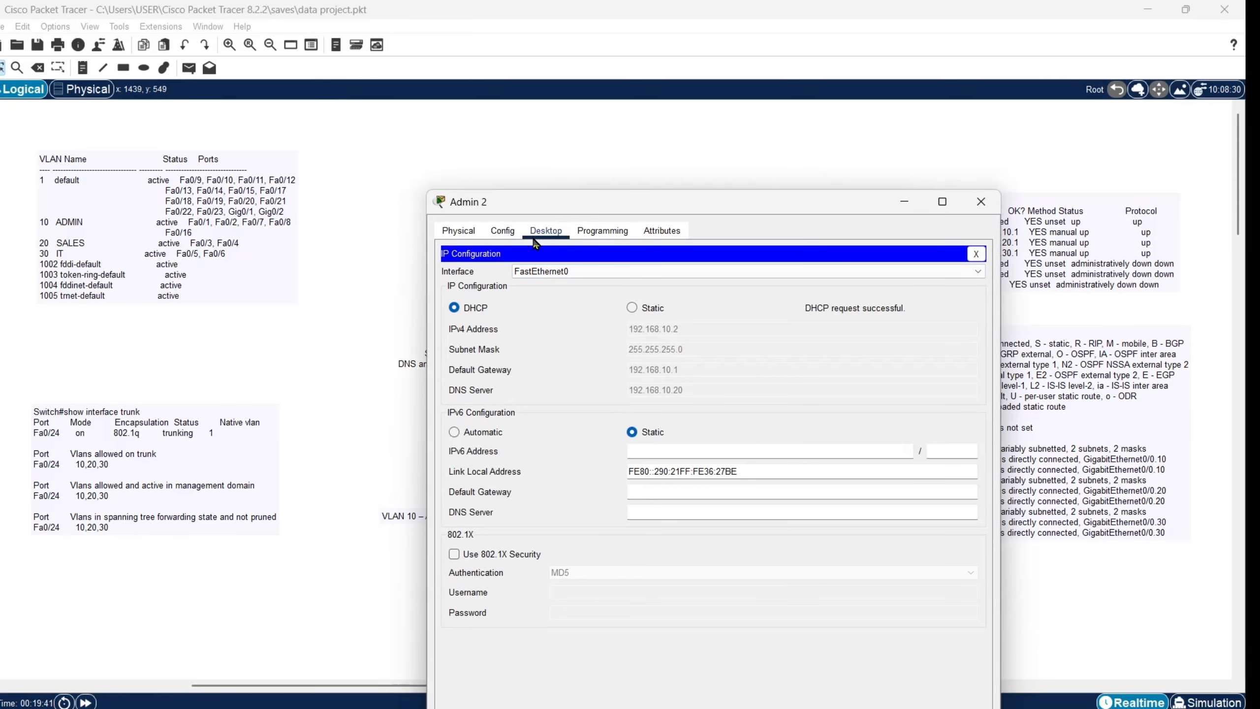
click(976, 253)
click(785, 307)
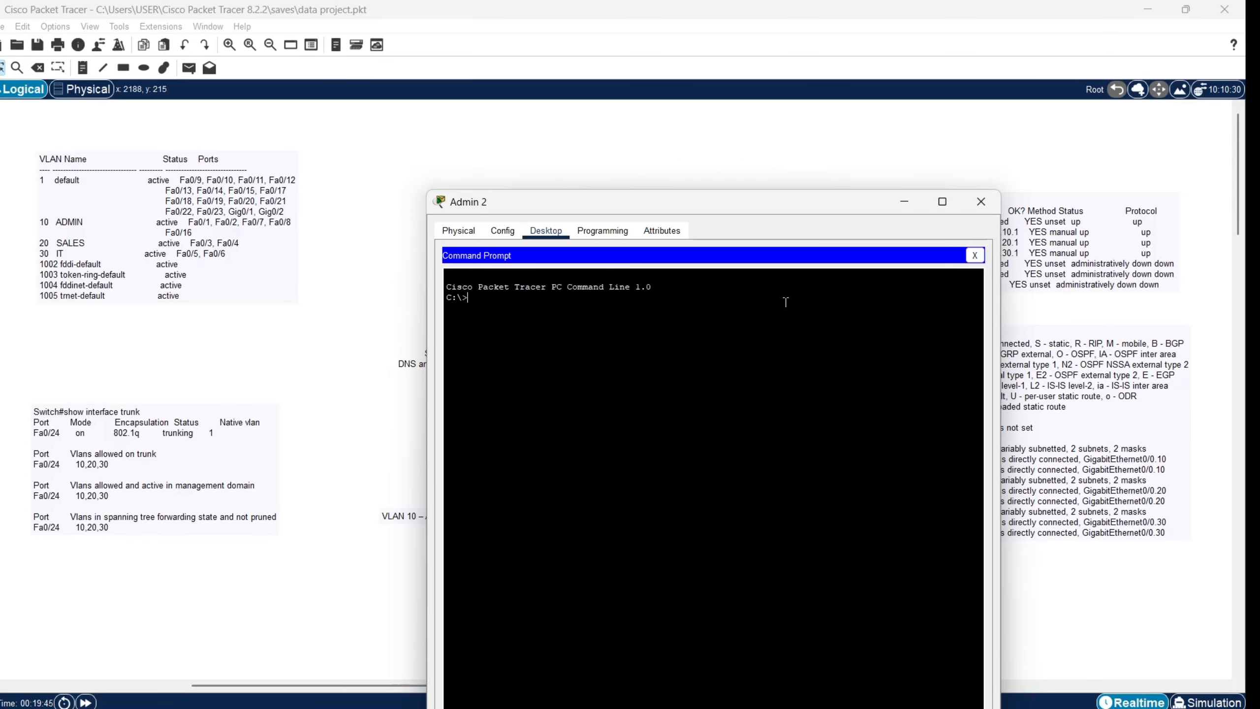
text(pi)
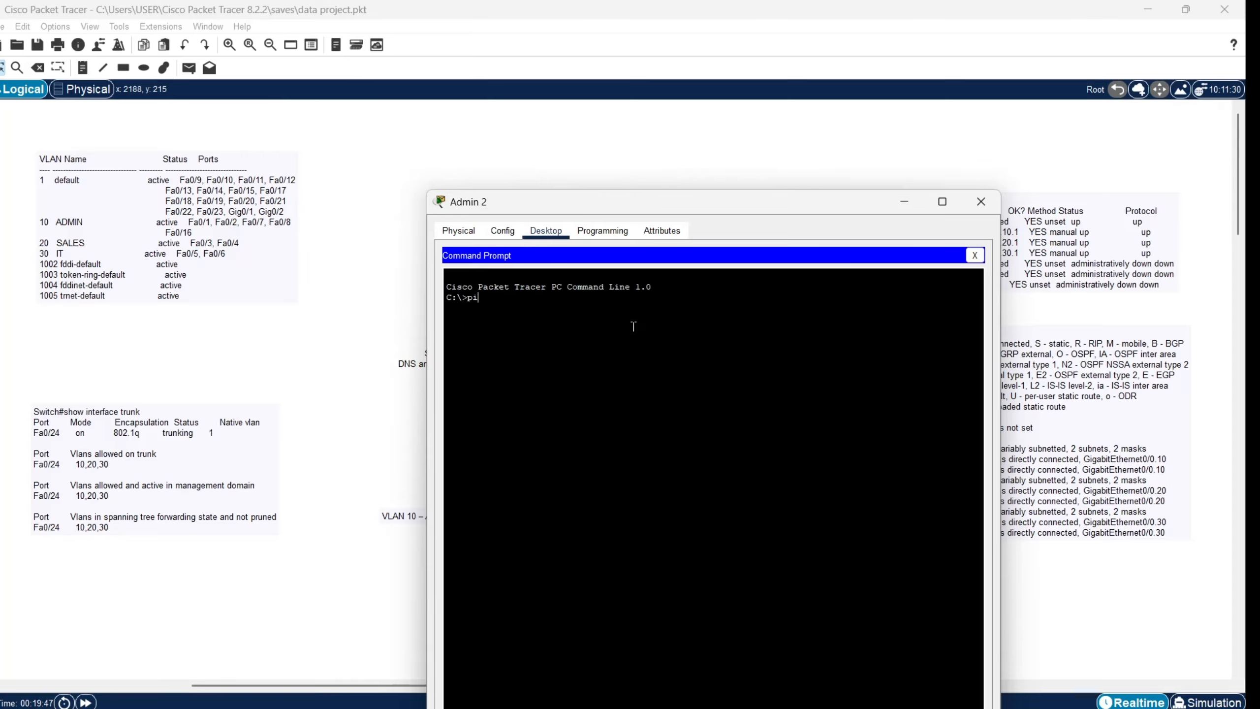
text(nhg)
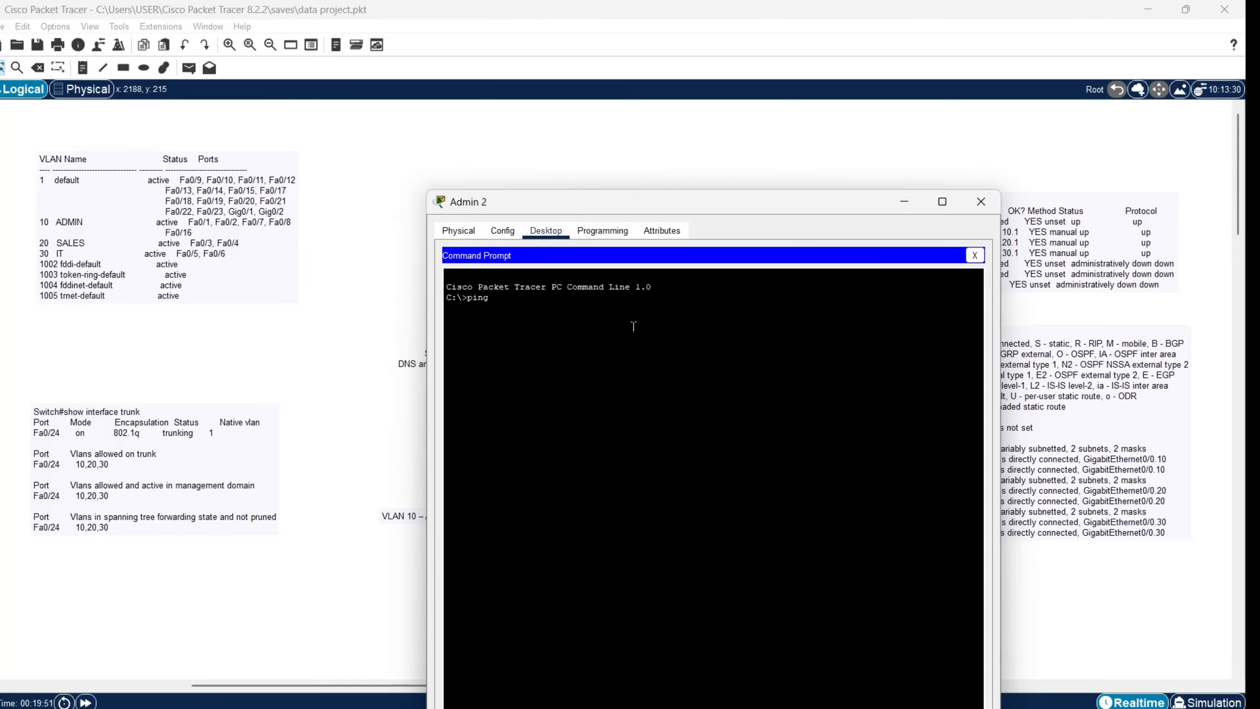
text( 192.168.30.3)
key(Return)
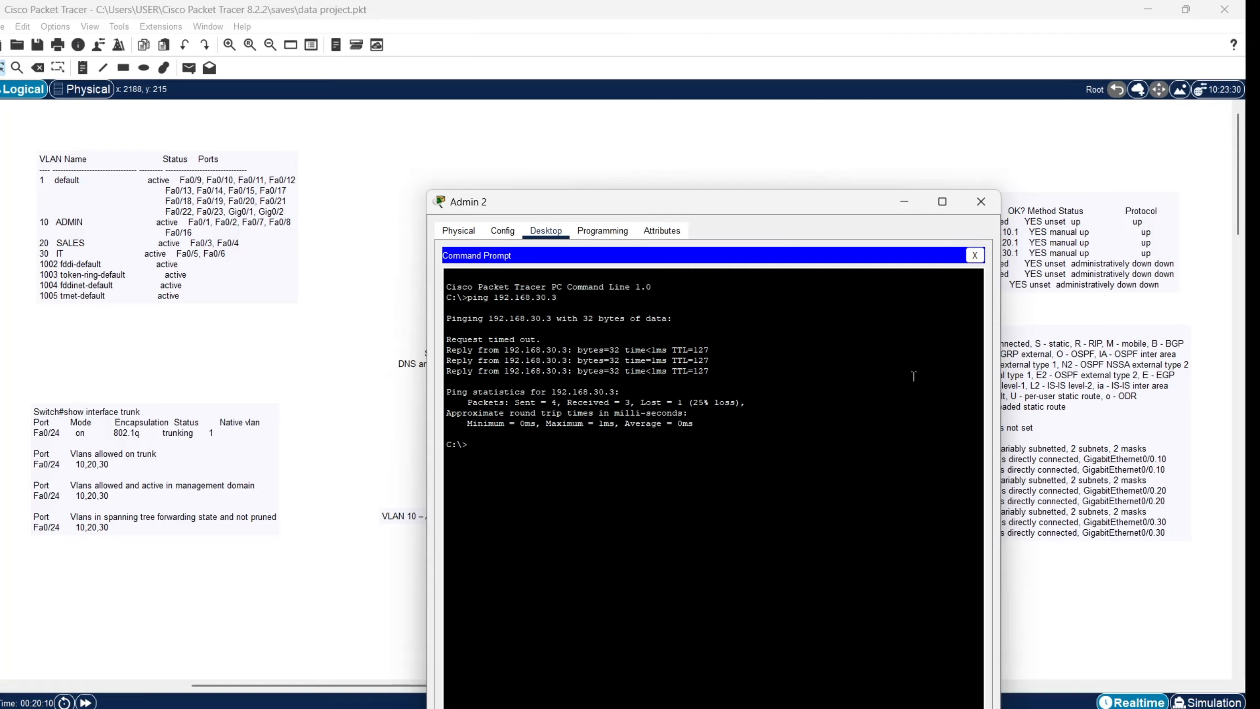
Step: Ping 192.168.20.3 from Admin 2's command prompt
text(ping 192.1682.)
key(Return)
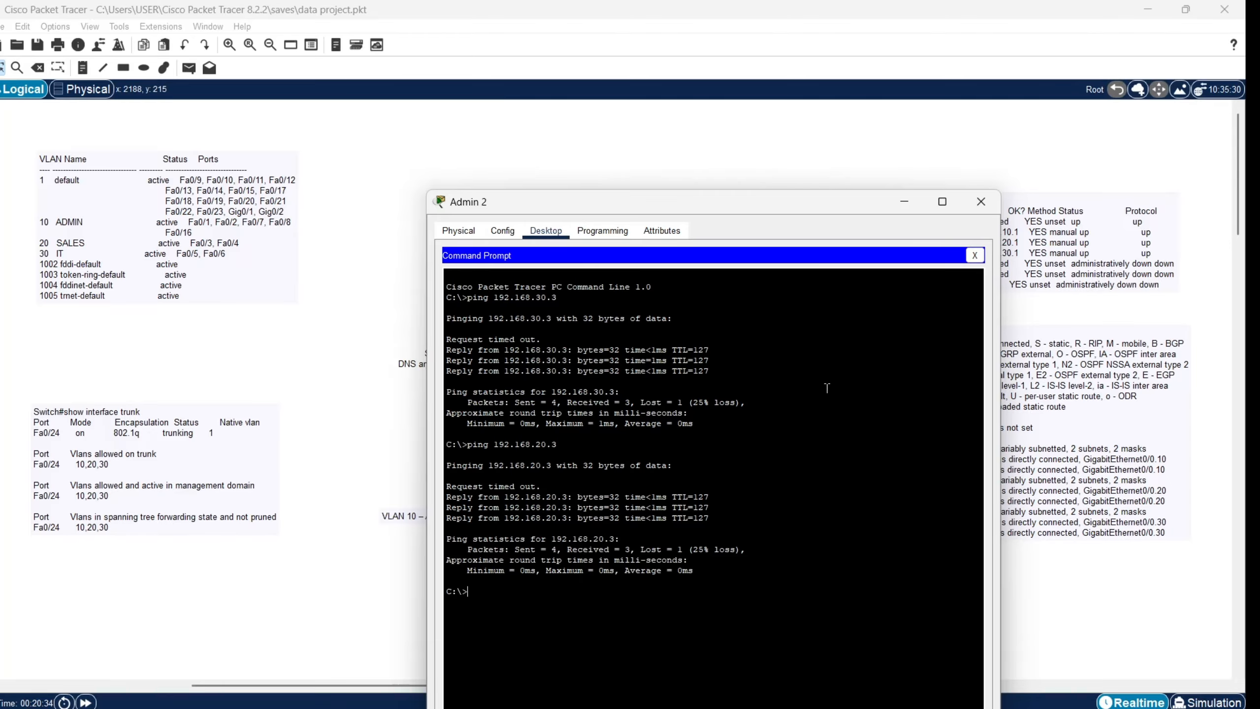
Step: Close Admin 2's window and view Central_Server's IT DHCP pool (gateway 192.168.30.1, start 192.168.30.2)
click(980, 208)
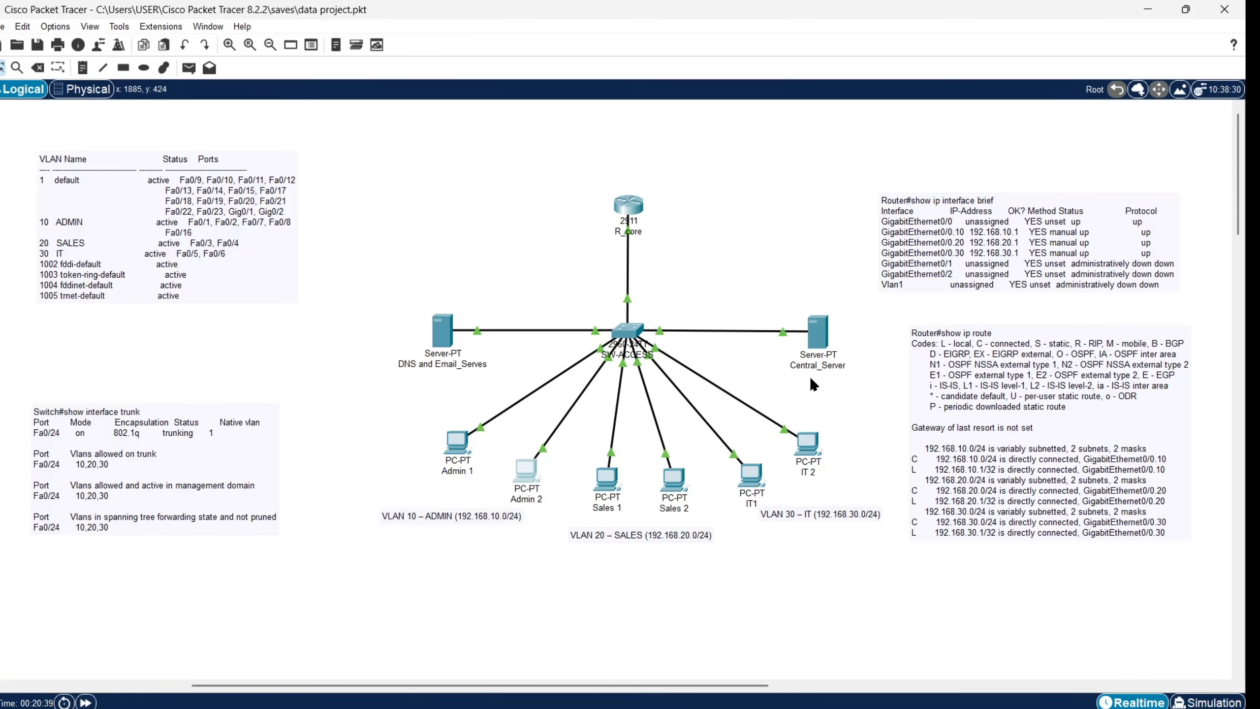
click(817, 331)
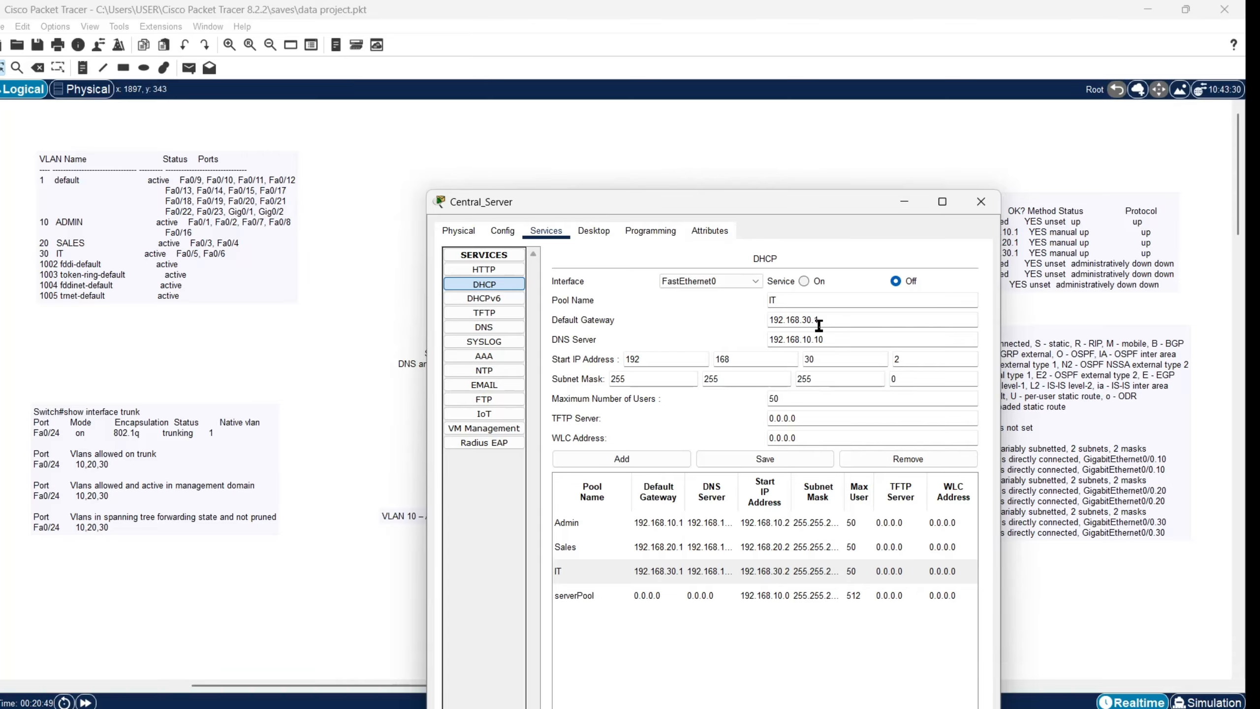
Step: Run 'show ip dhcp binding' on R_core and copy its six-lease output
click(981, 201)
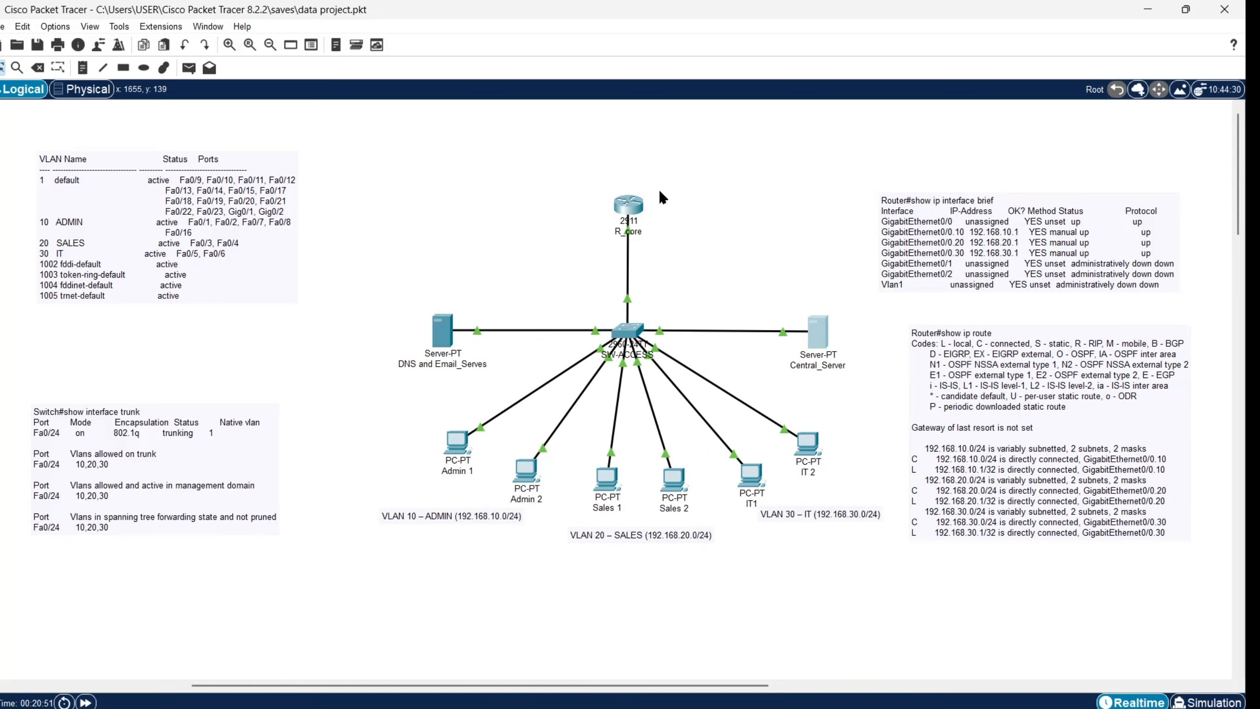
click(628, 204)
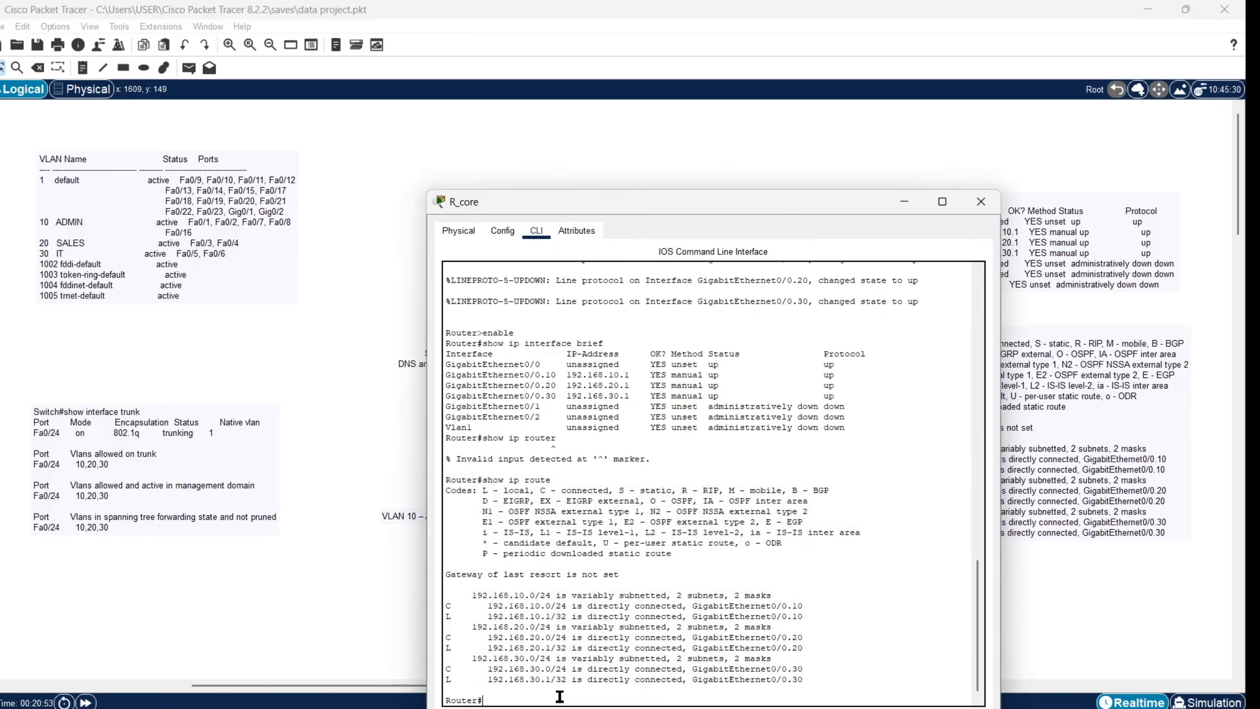
text(show ip d)
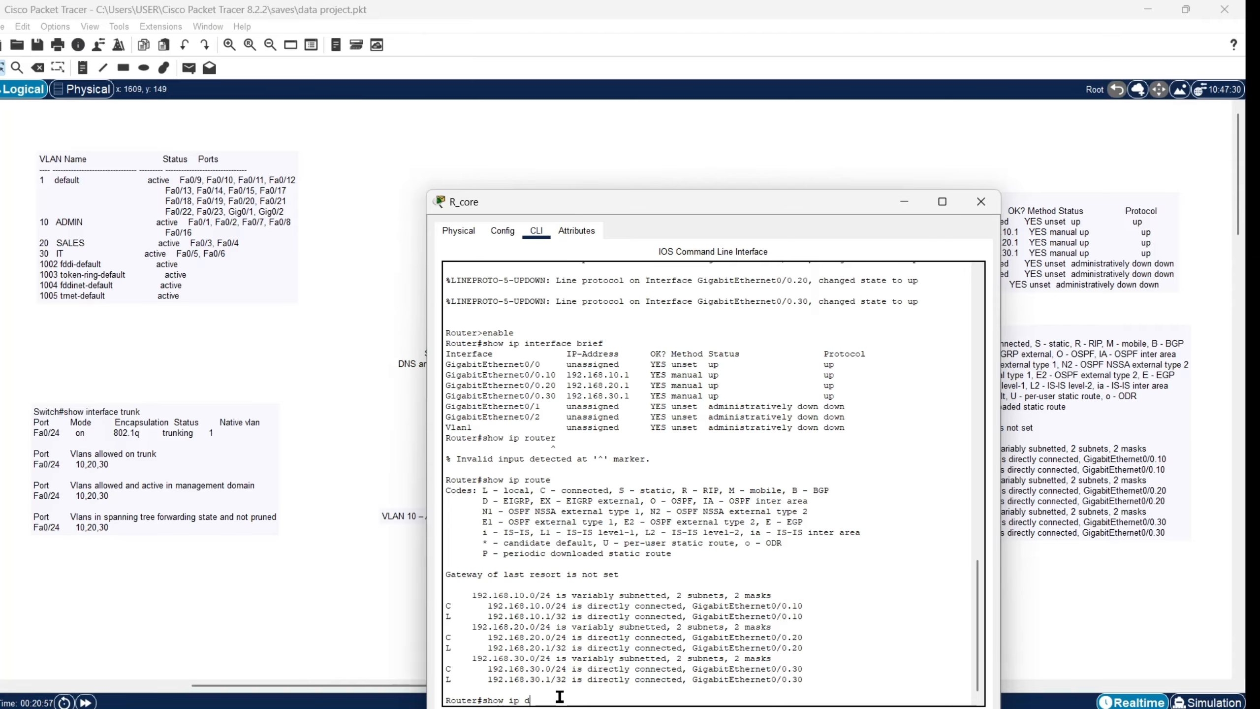
text(hcp binding)
key(Return)
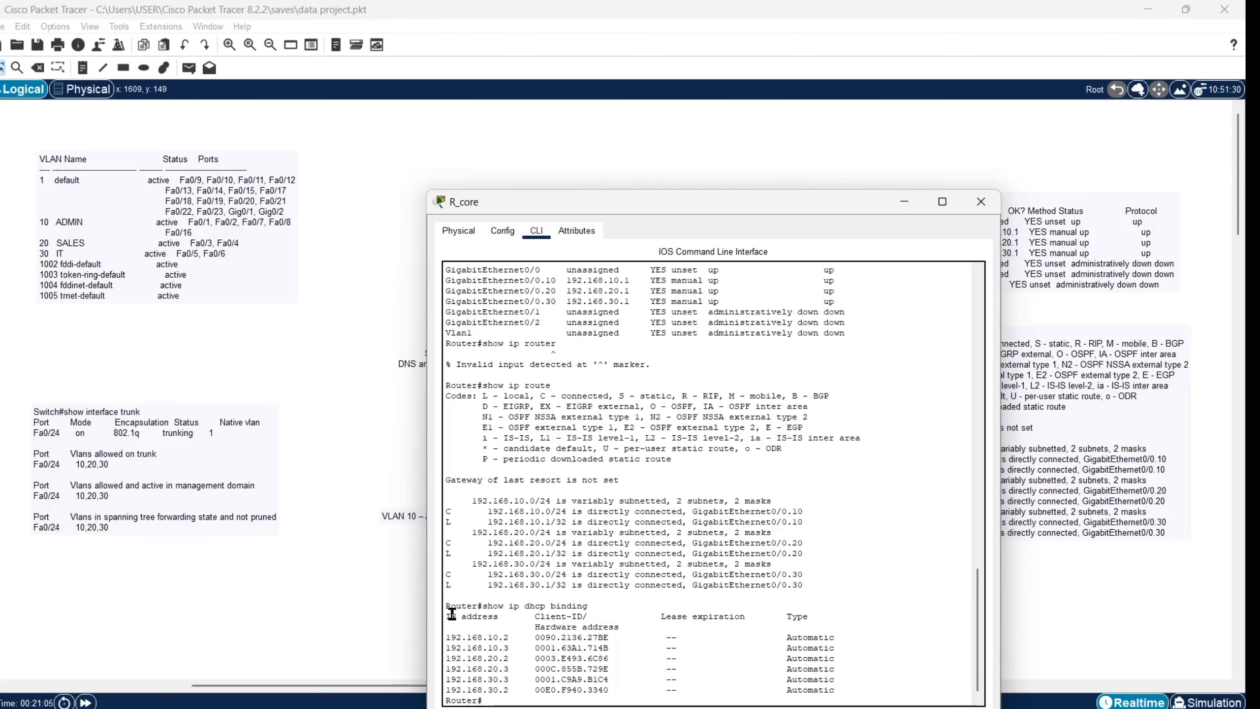
drag(446, 604, 622, 699)
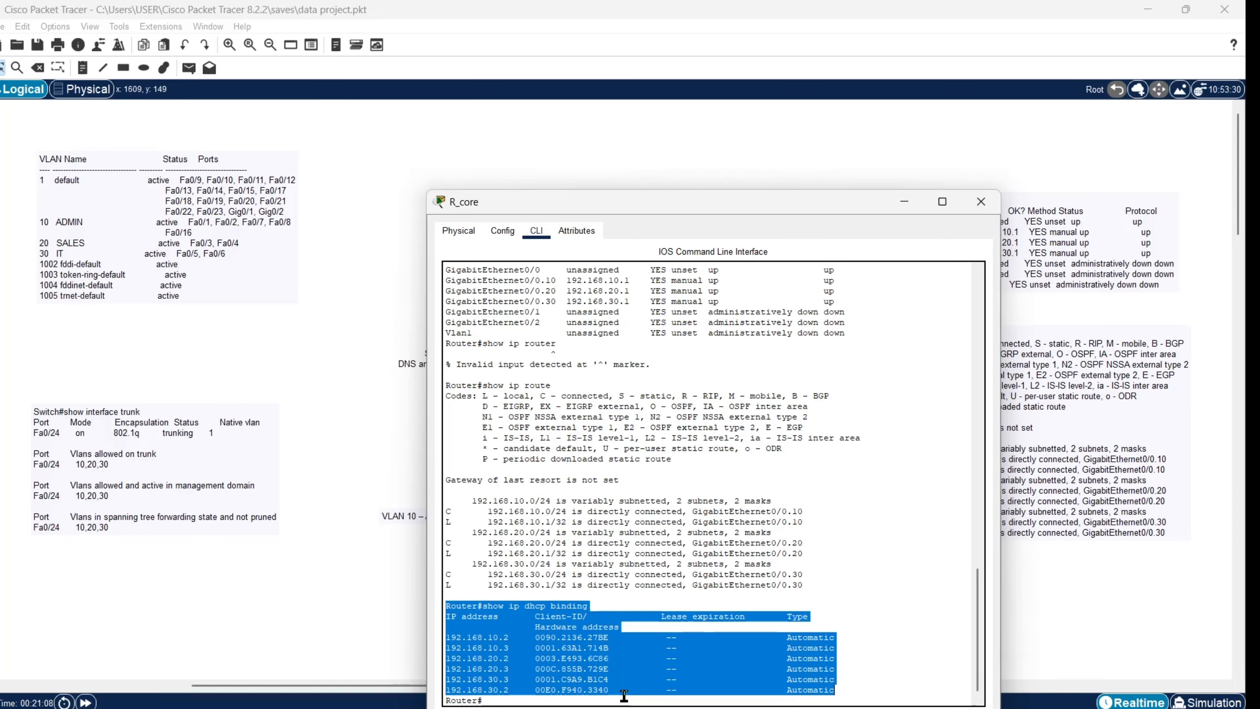
right_click(614, 684)
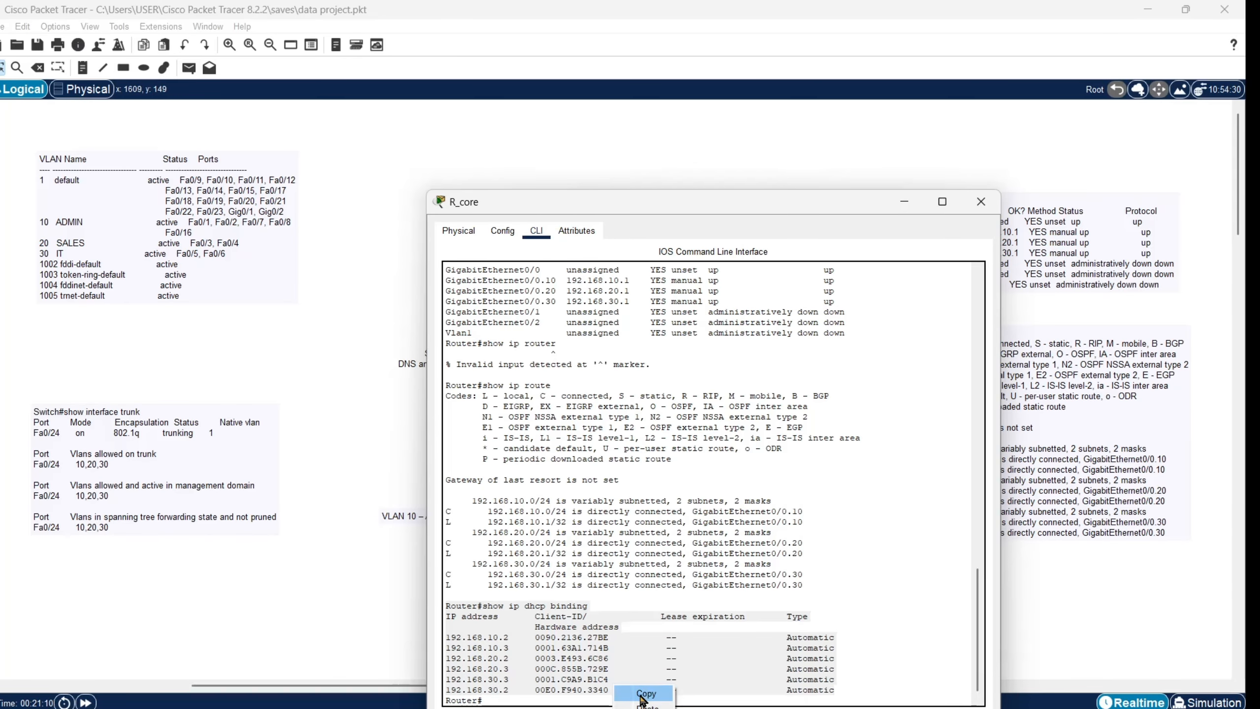
click(642, 694)
click(903, 201)
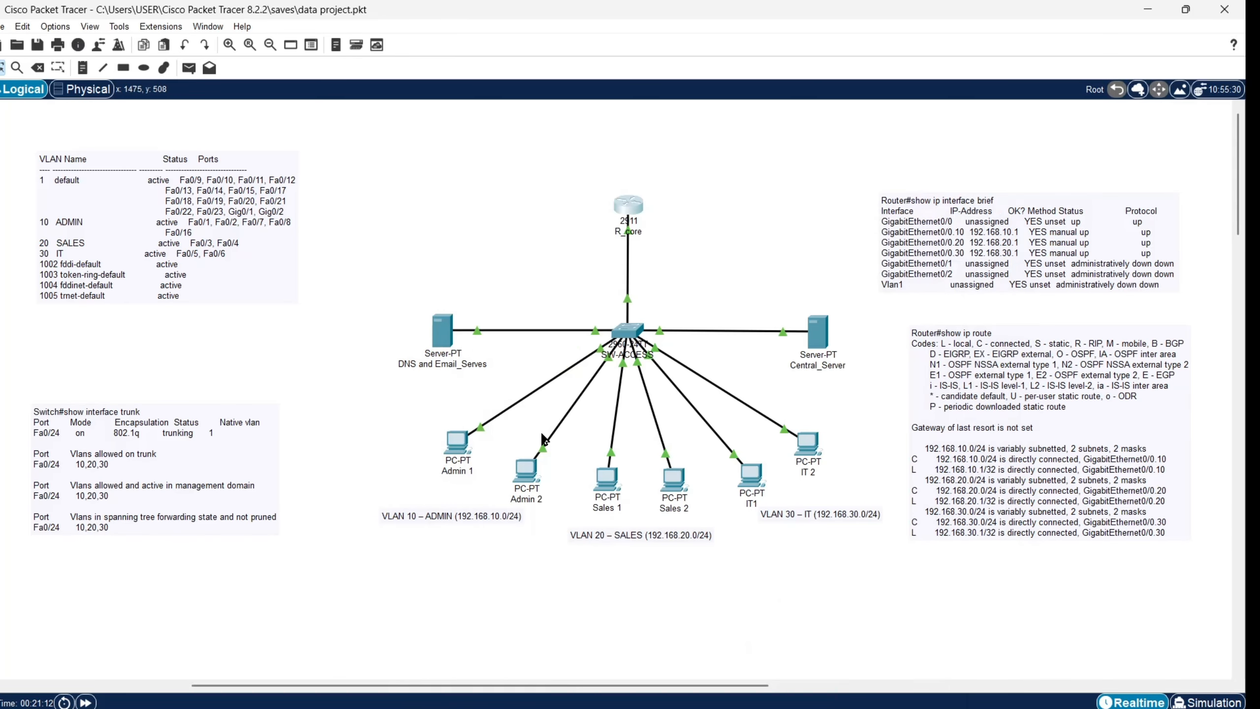
Step: Move the VLAN table and trunk notes higher on the left of the canvas
drag(131, 460, 141, 369)
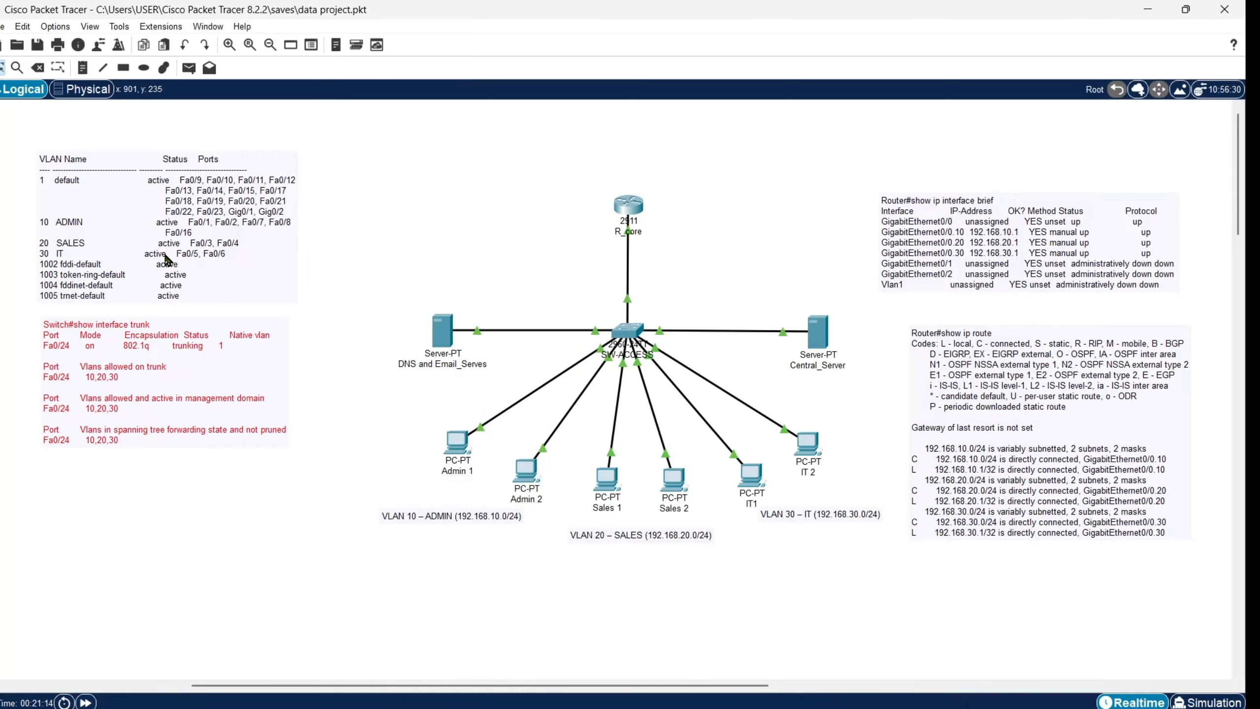
drag(165, 255, 167, 199)
drag(182, 358, 180, 329)
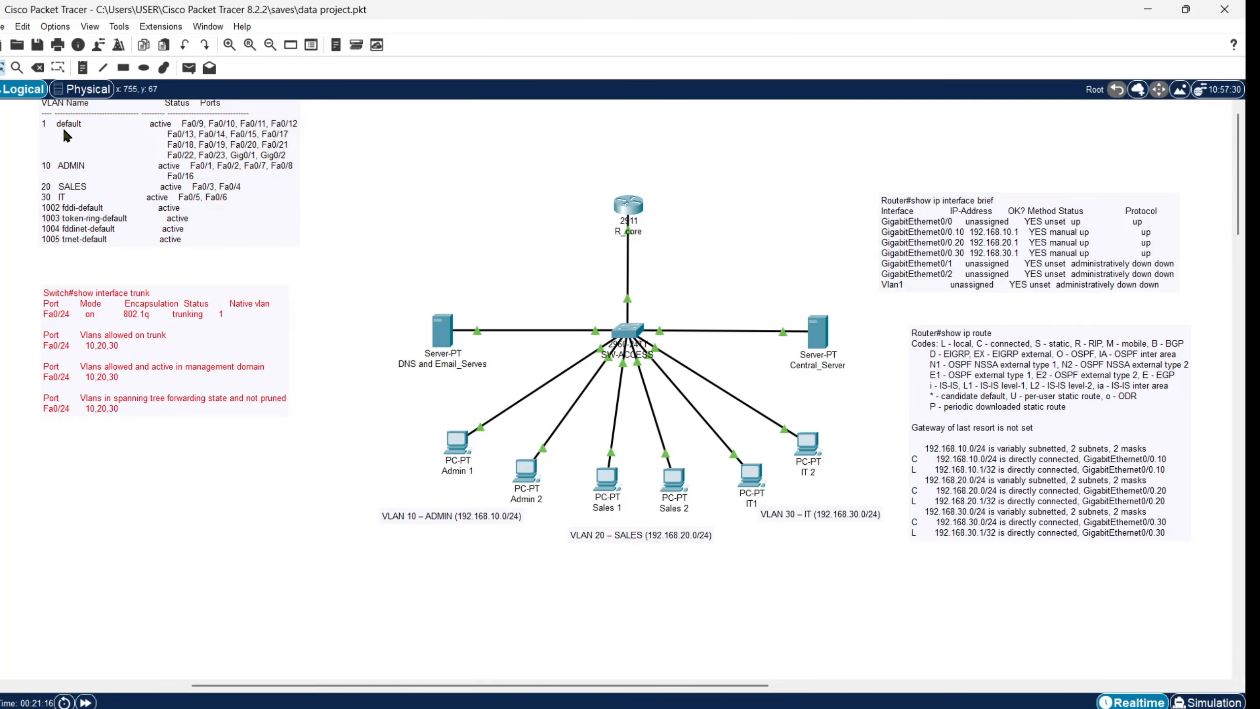
Step: Paste R_core's DHCP binding table into a new note at the lower left, beneath the trunk note
click(83, 68)
click(124, 480)
key(ctrl+v)
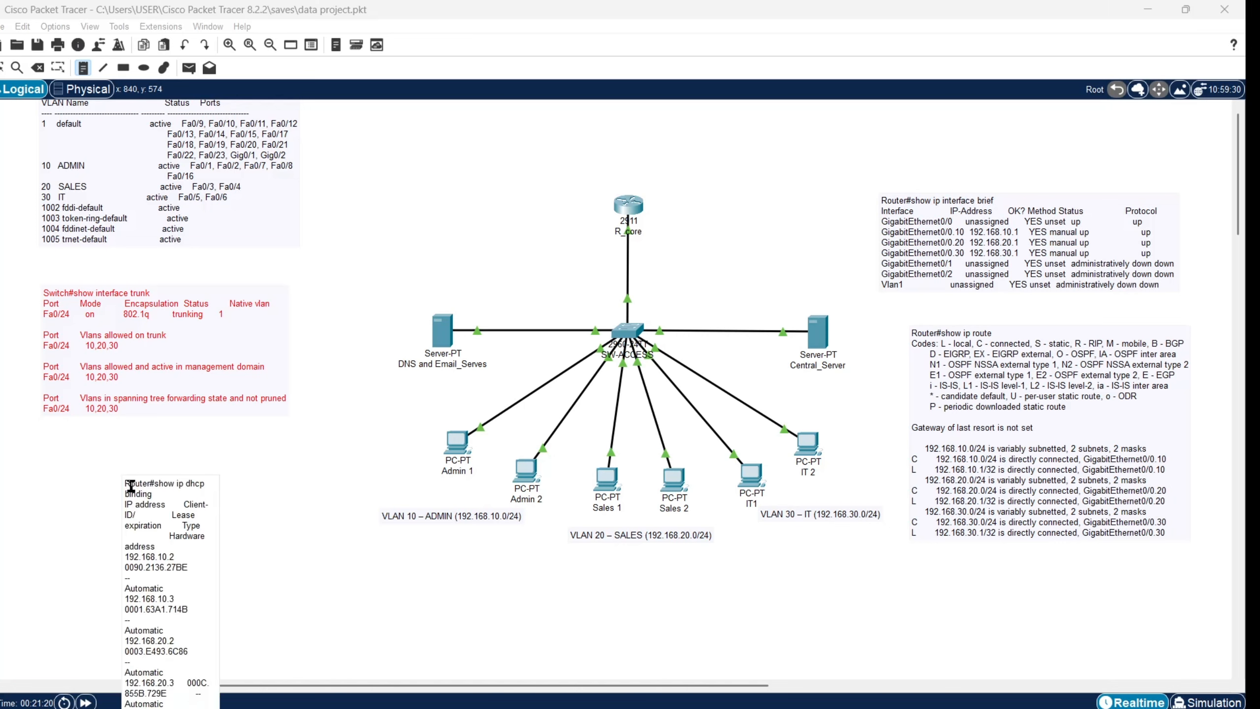
click(253, 529)
key(Escape)
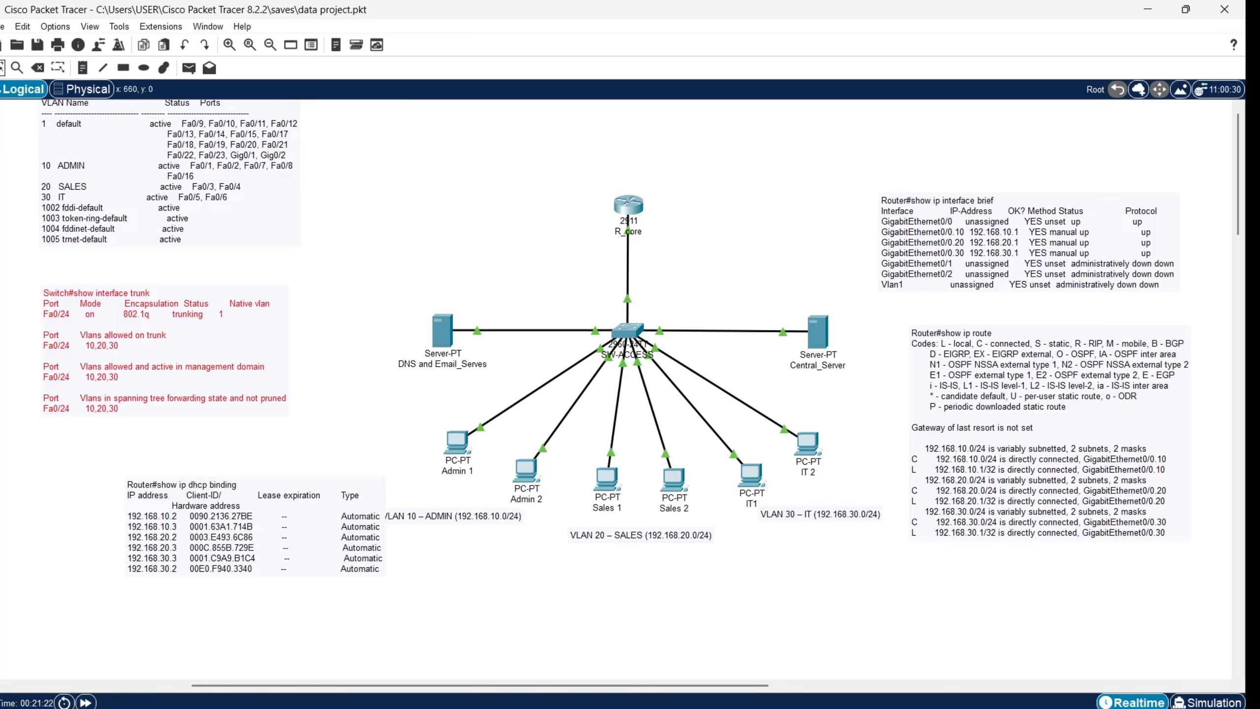
drag(294, 555, 202, 557)
click(252, 632)
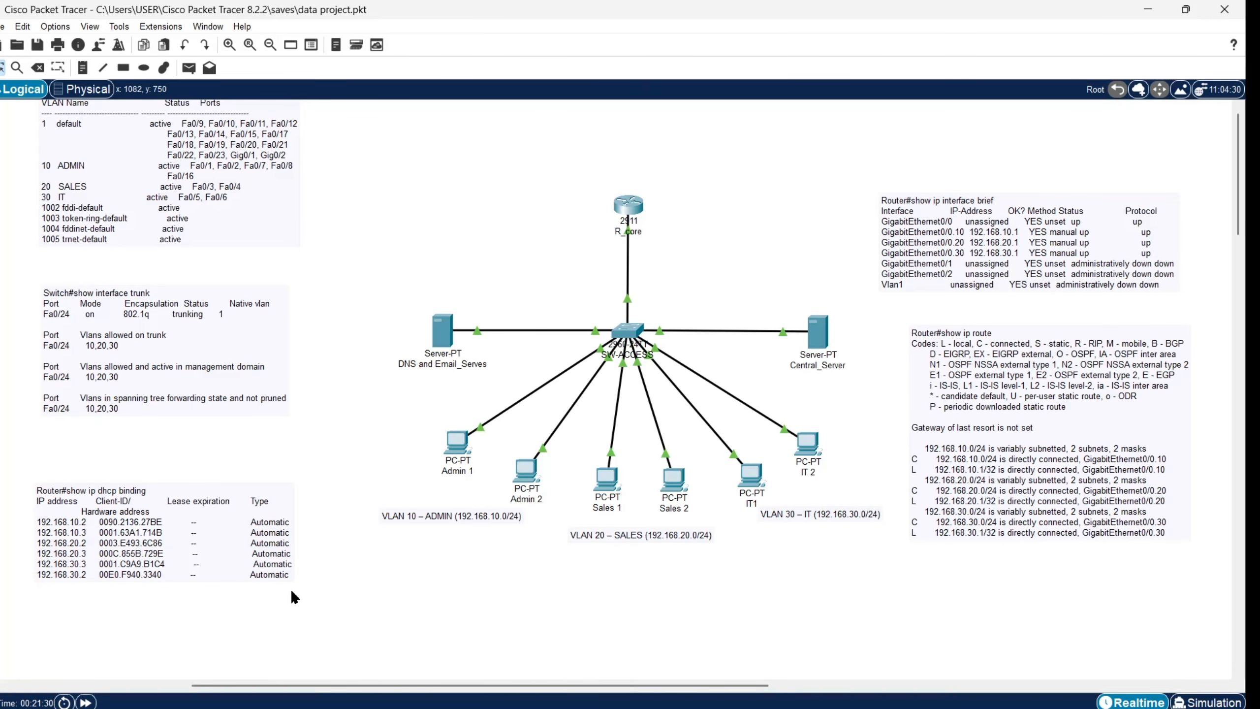
click(524, 472)
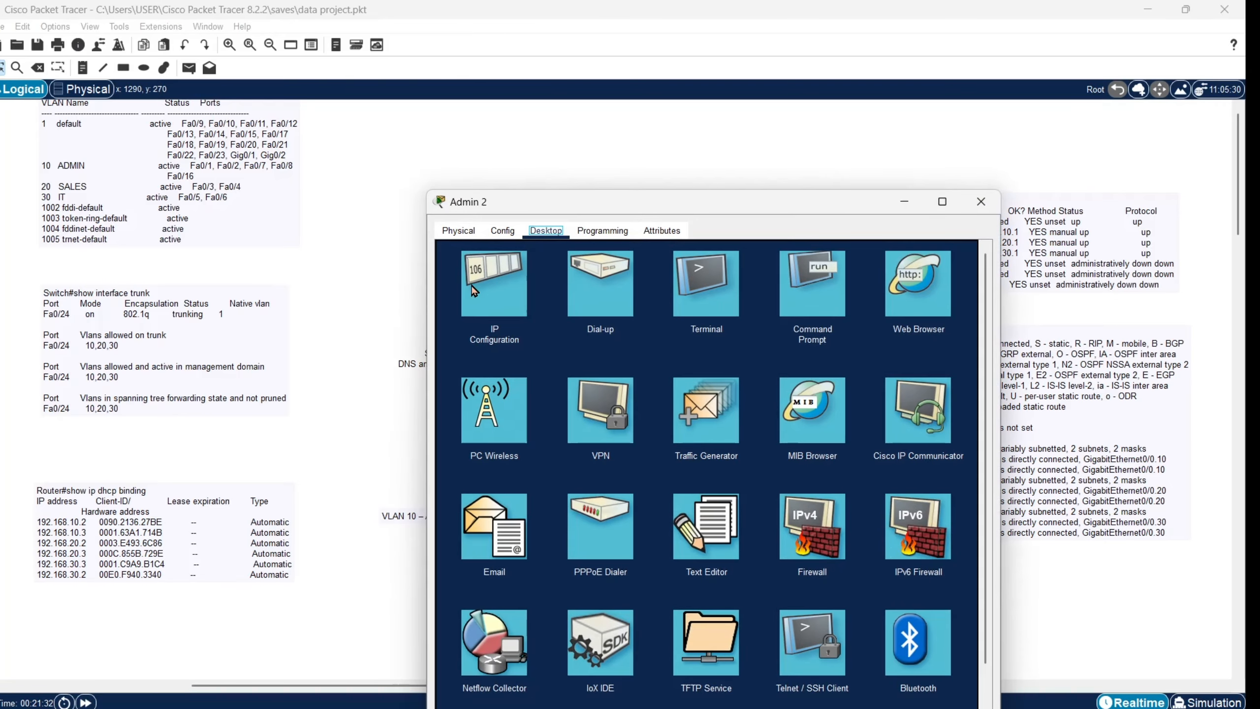
click(495, 296)
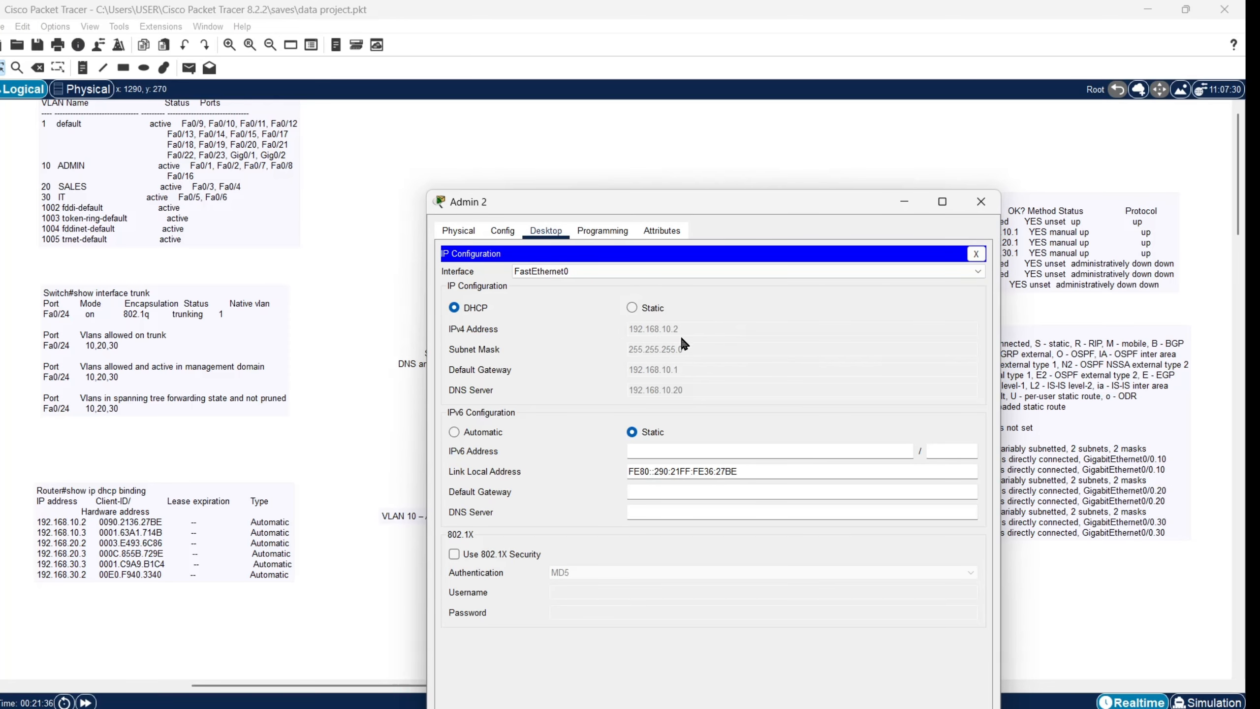
click(981, 201)
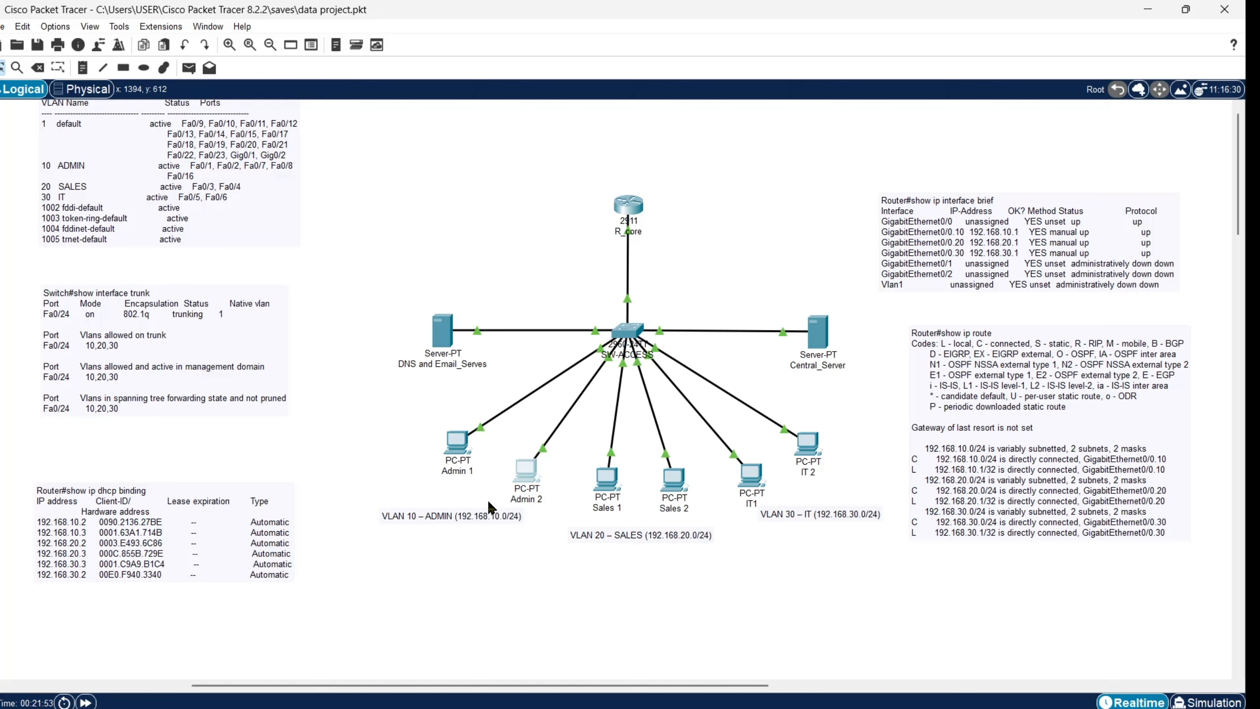
Step: Review the DNS and Email server's DNS records, then view Central_Server's HTTP/HTTPS services and five web files
click(437, 349)
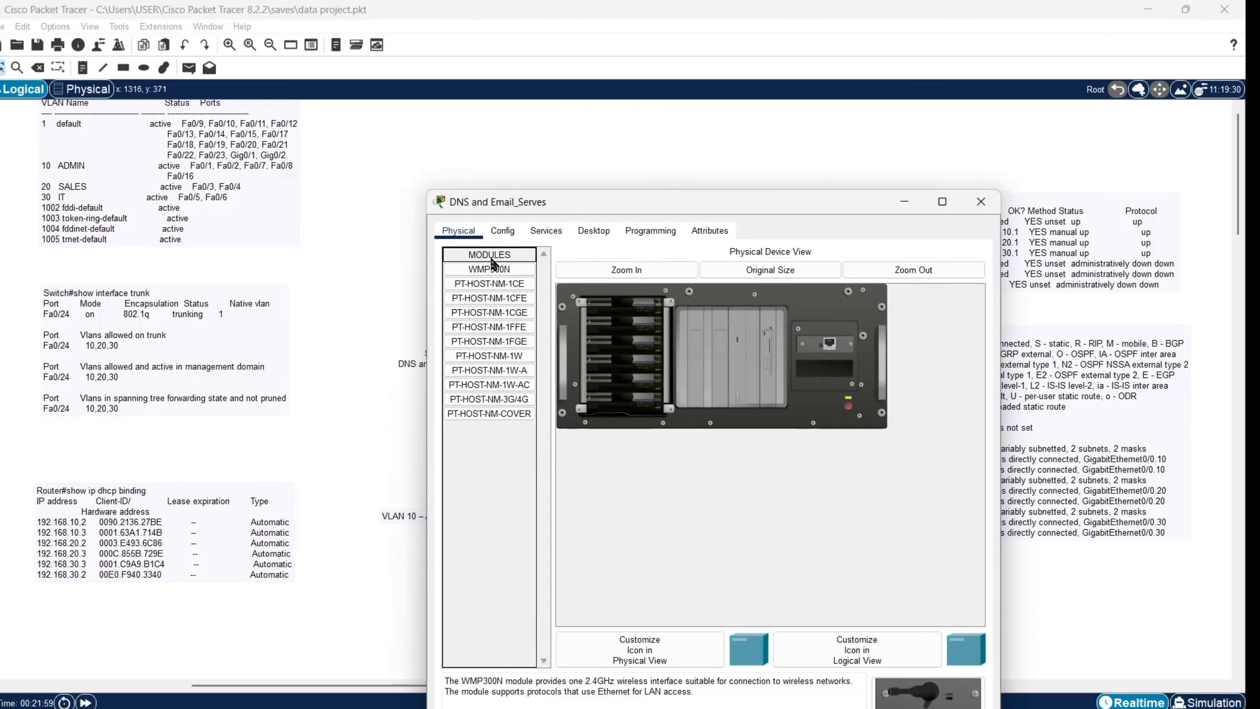
click(544, 232)
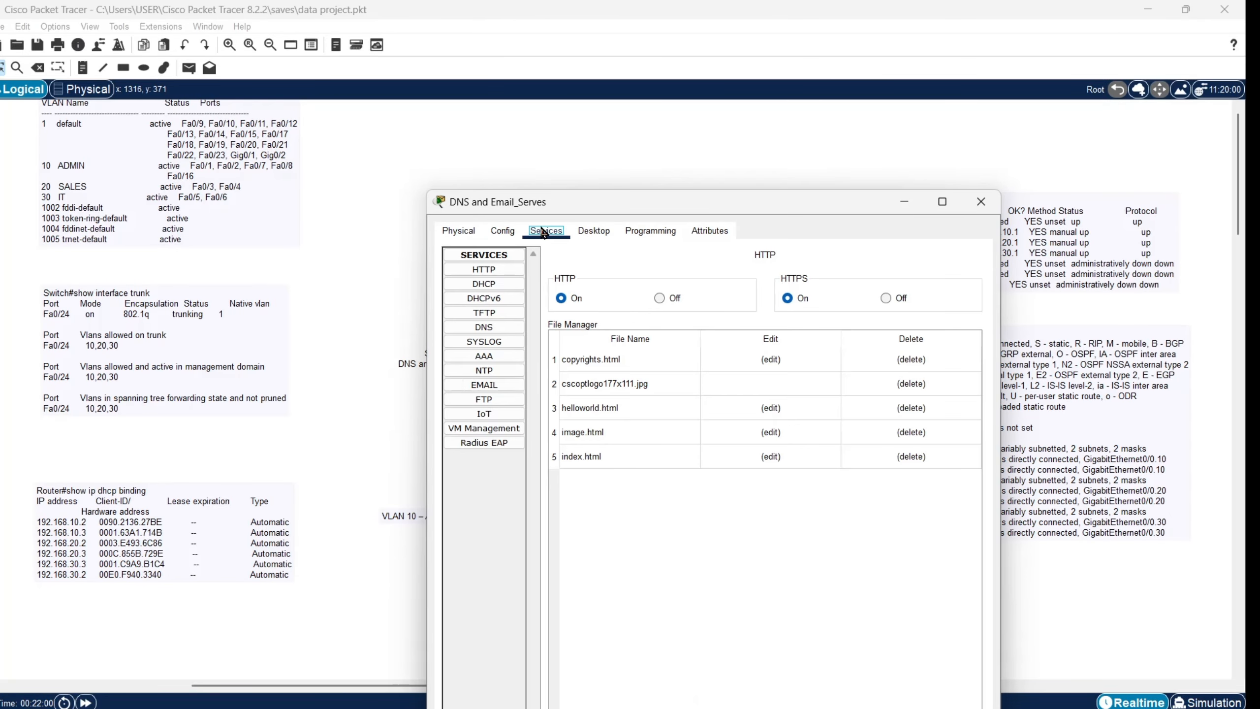
click(506, 332)
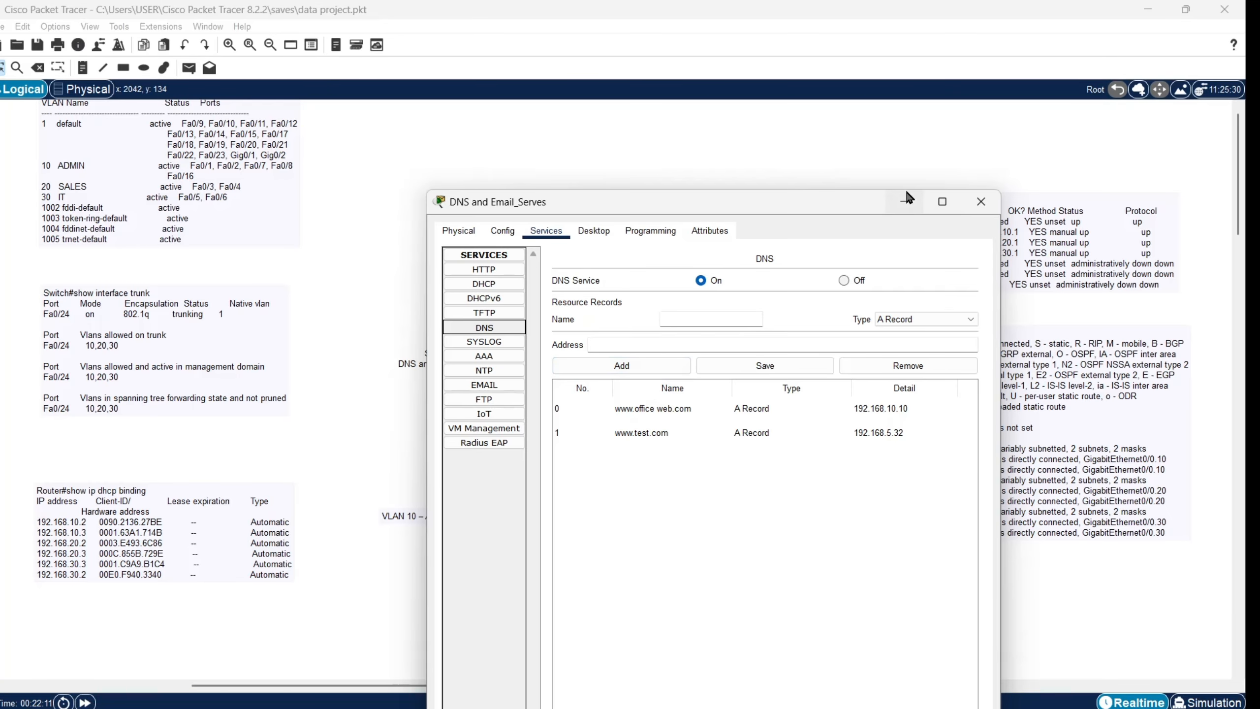
click(904, 201)
click(816, 334)
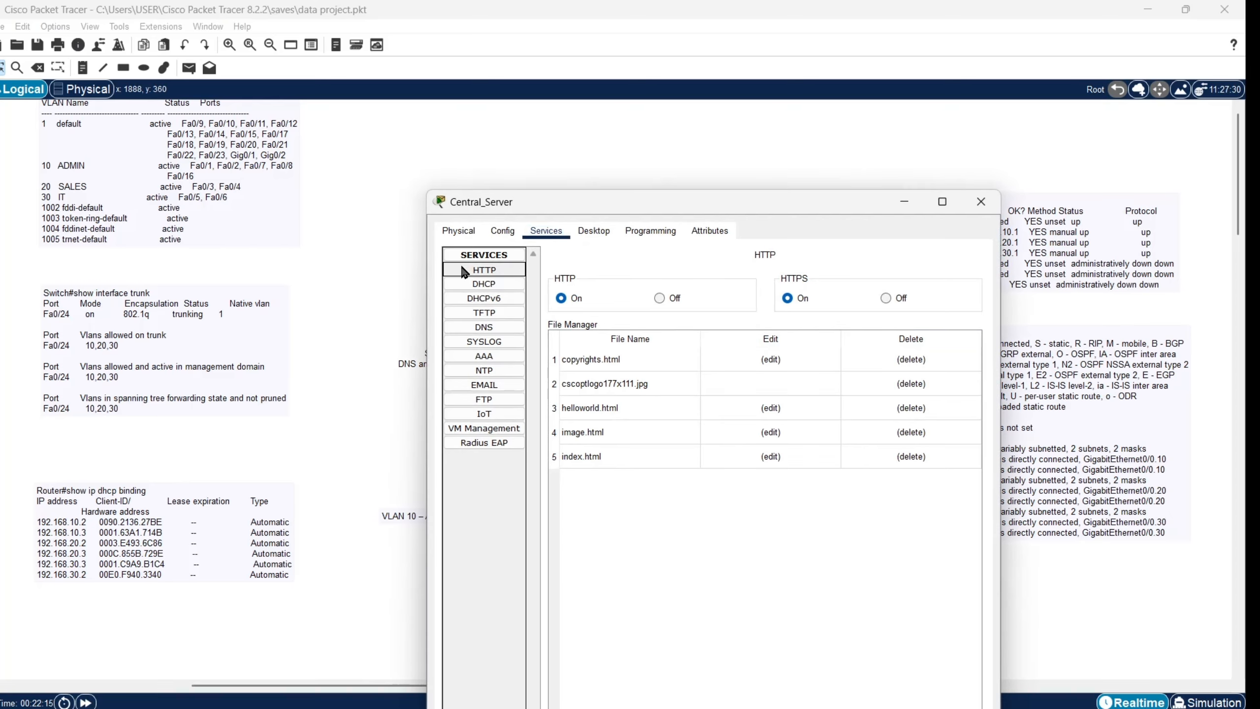
Step: Load the Admin pool in Central_Server's DHCP settings, then close the server window
click(478, 286)
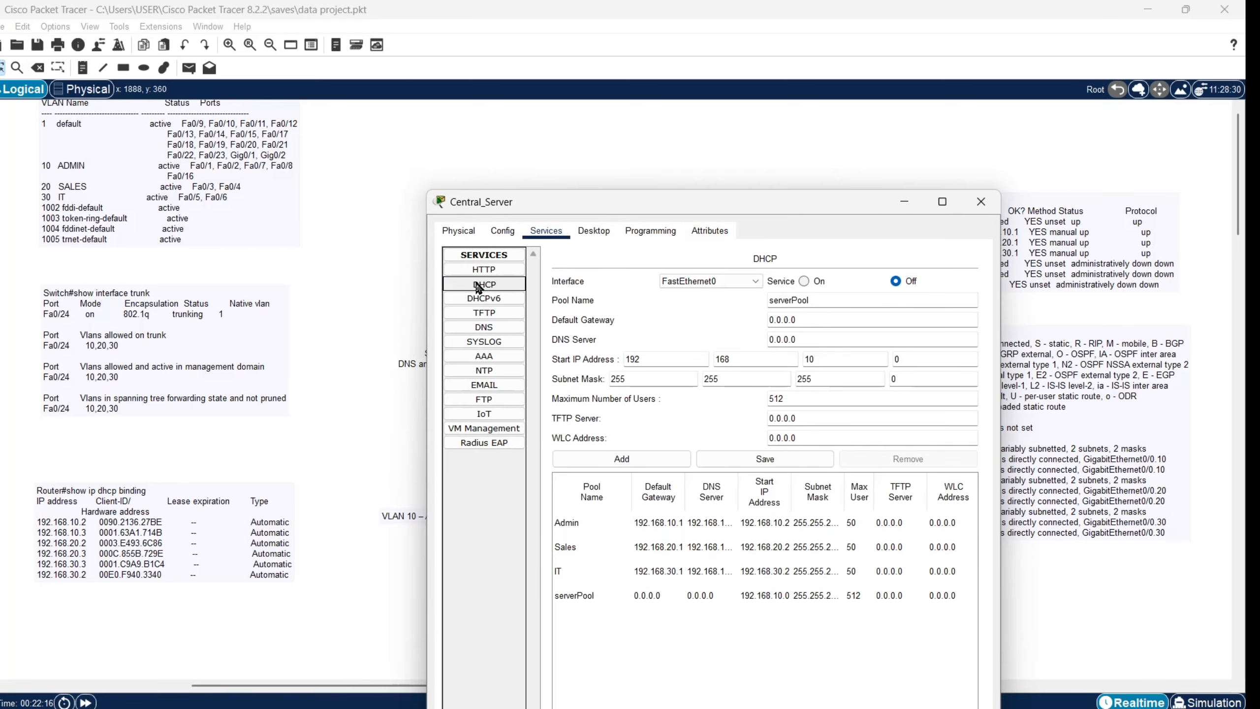
click(799, 532)
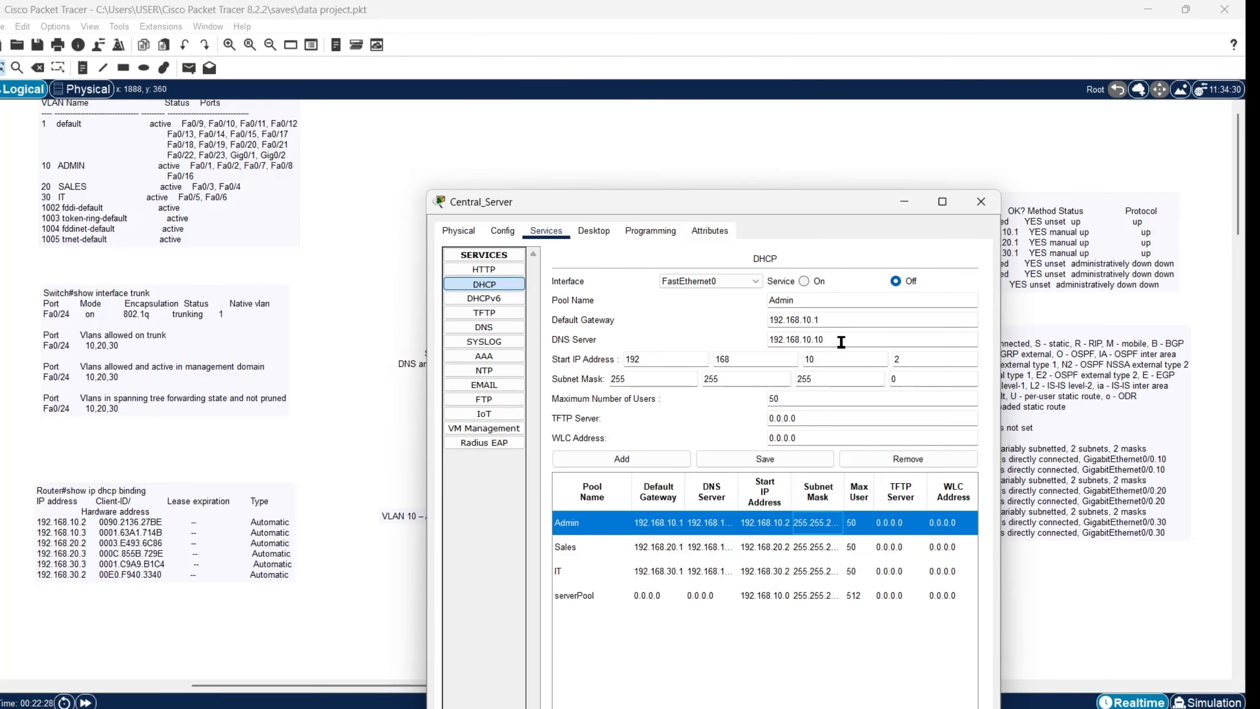
click(899, 207)
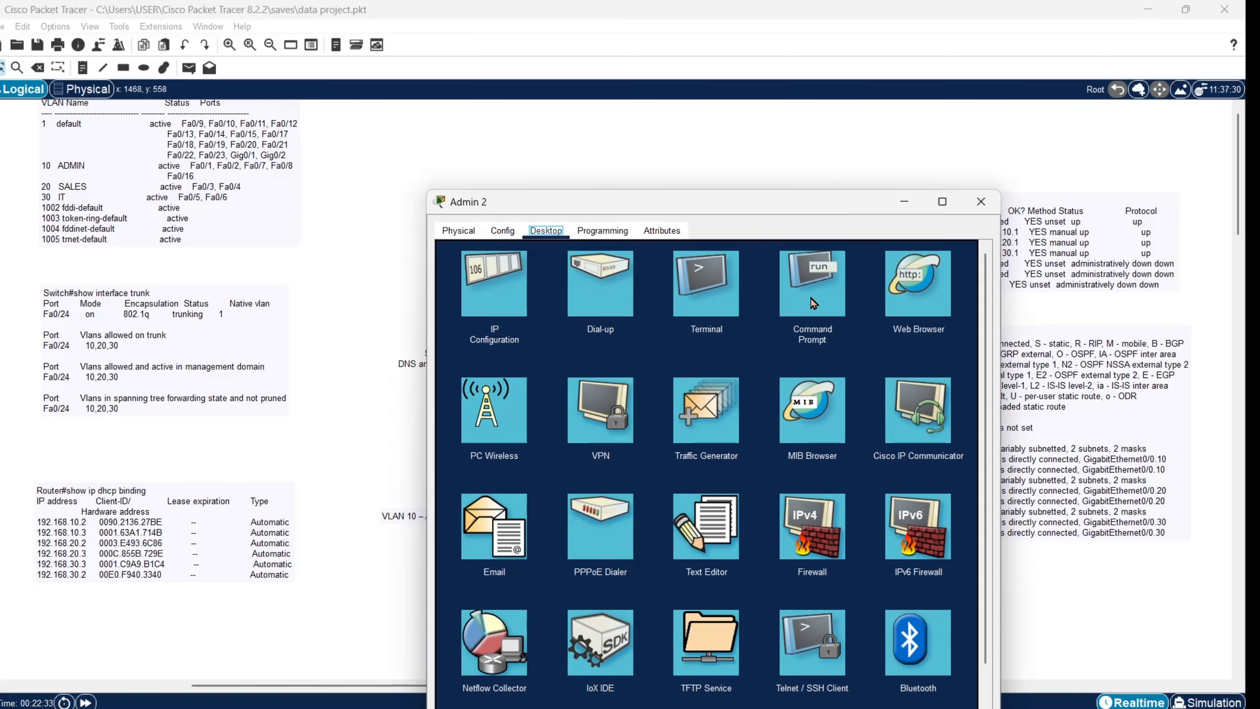
click(808, 285)
text(ping)
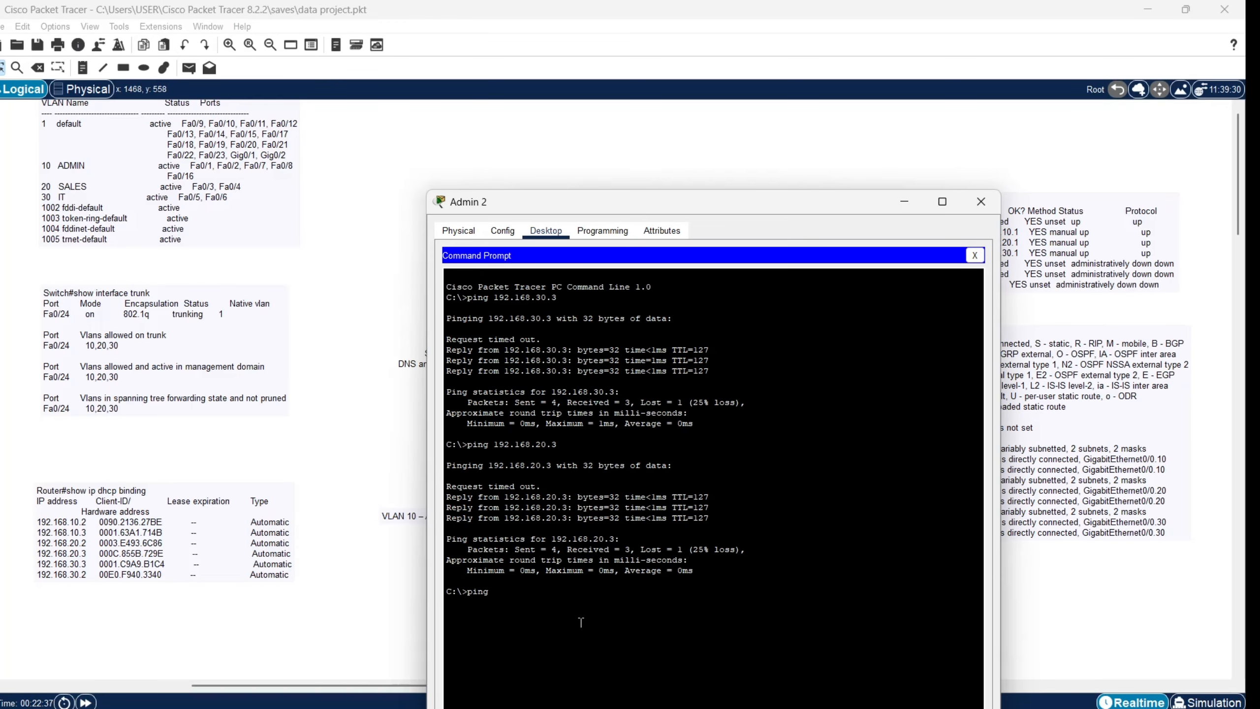
text( www.office web.com)
key(Return)
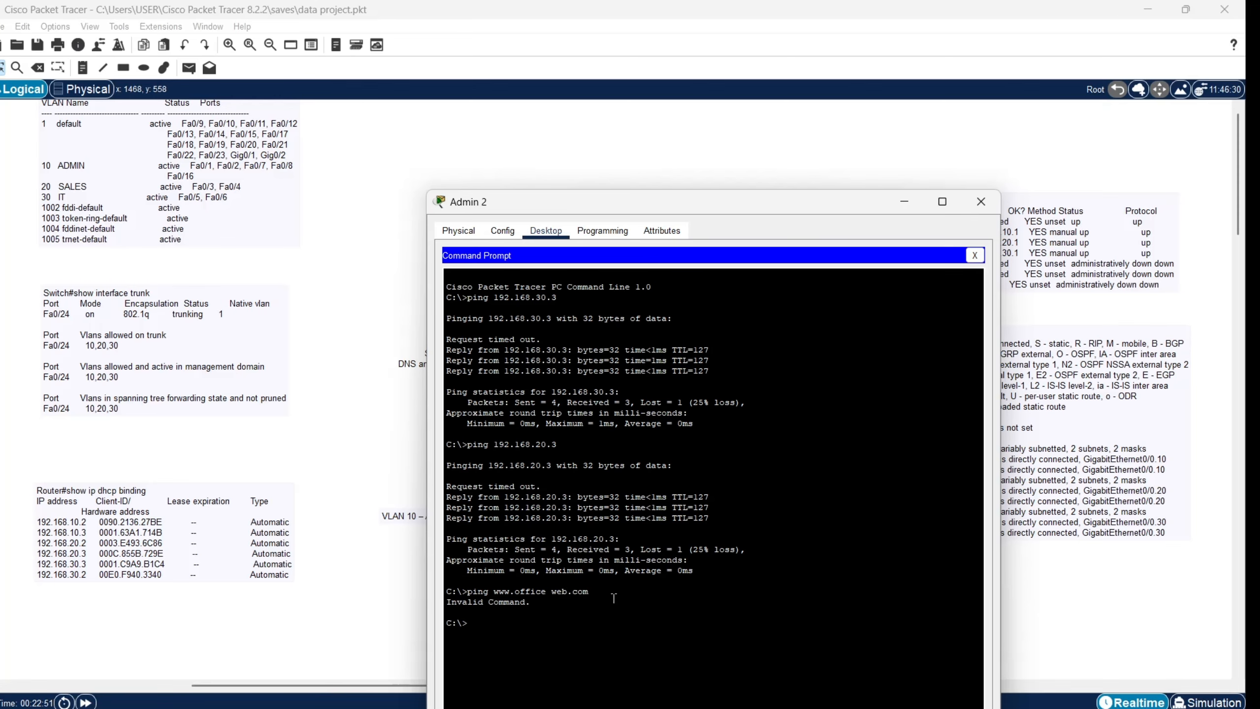
drag(665, 201, 953, 164)
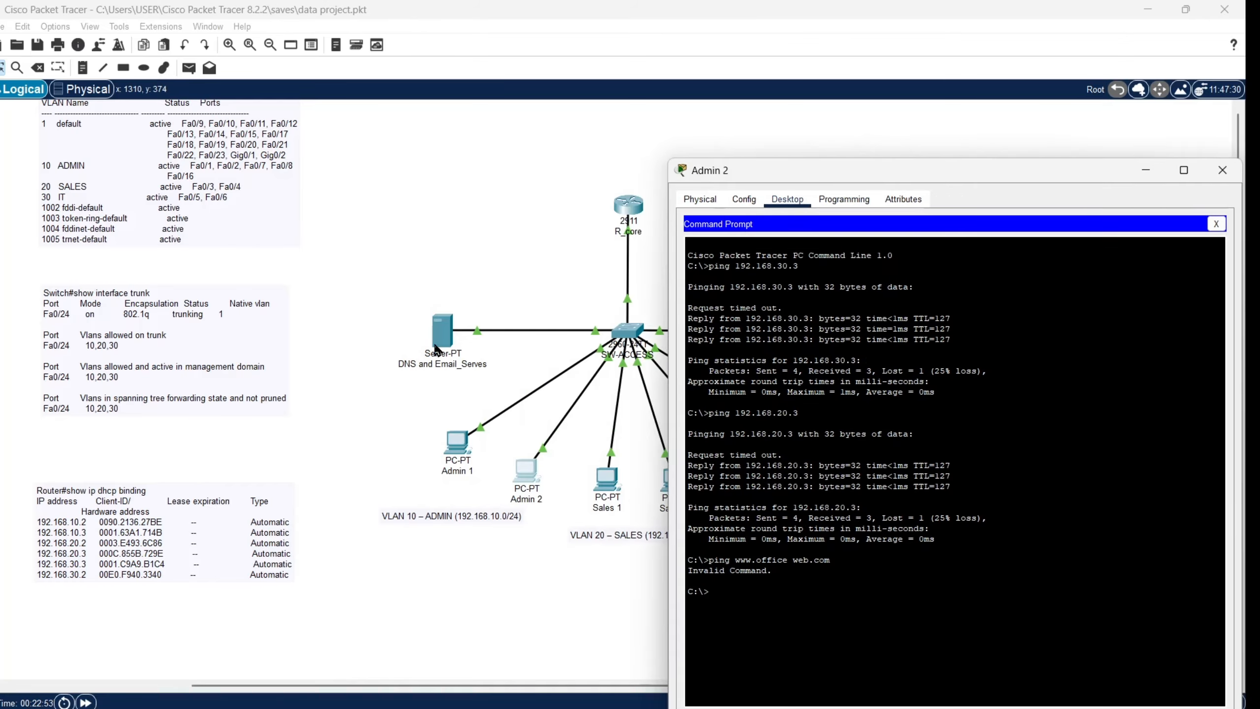
click(439, 341)
click(692, 410)
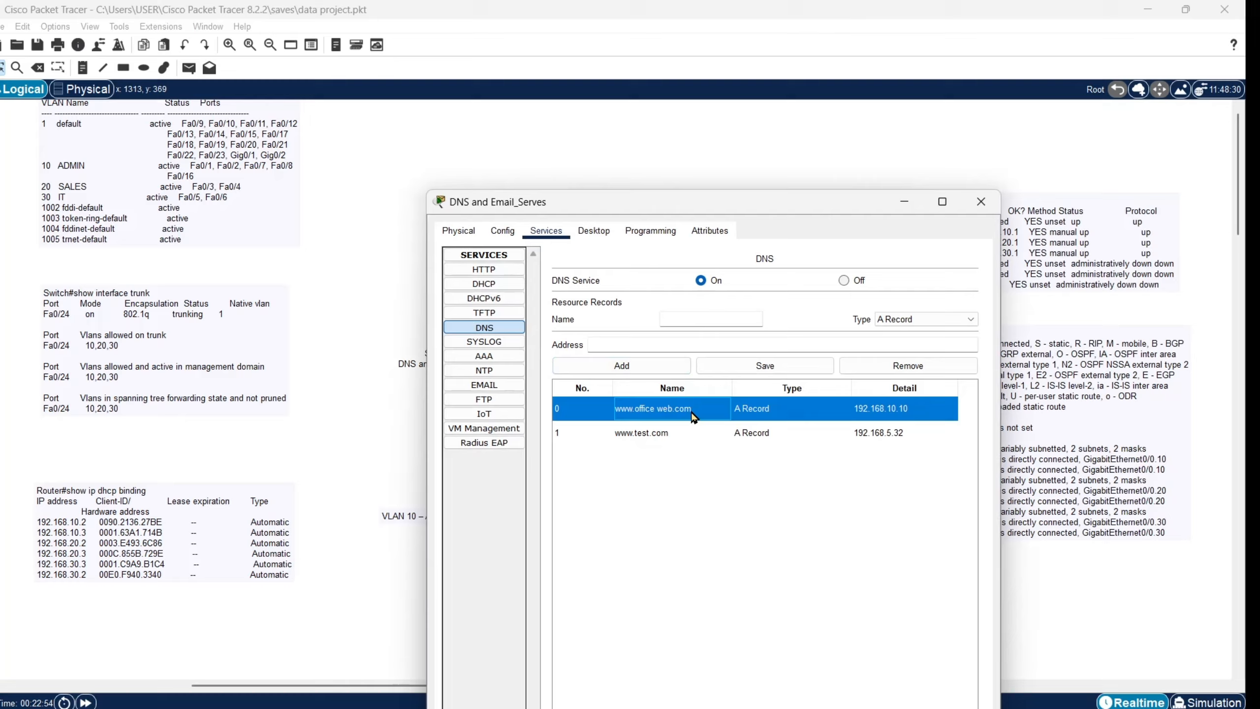
click(745, 318)
triple_click(746, 320)
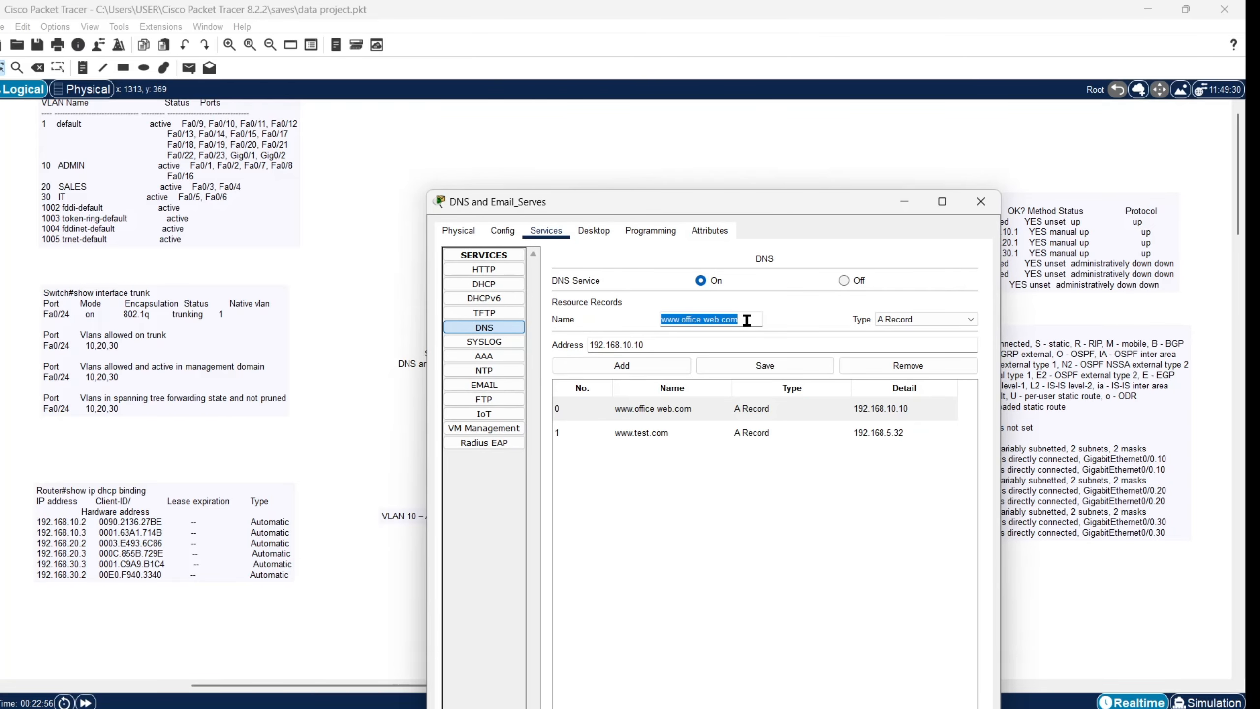
right_click(747, 319)
Step: Copy the domain name, close the DNS server, and check Admin 1's DHCP lease 192.168.10.3
click(794, 382)
click(918, 208)
click(454, 449)
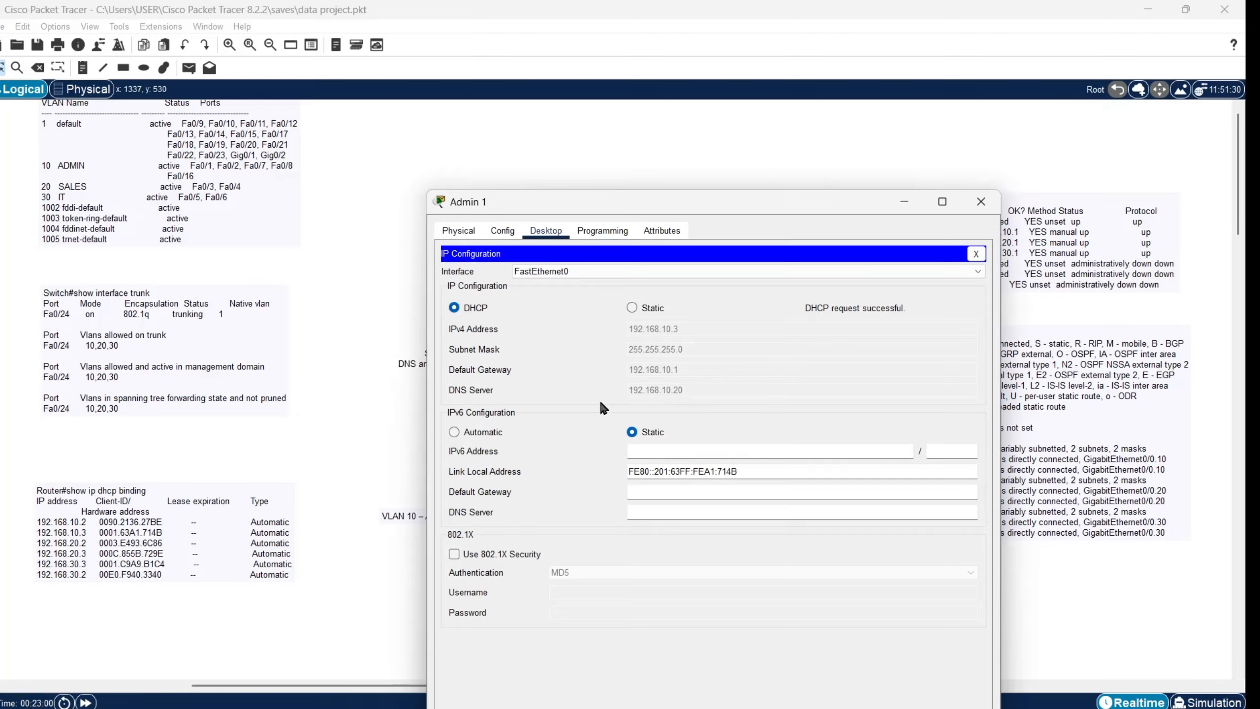
click(977, 253)
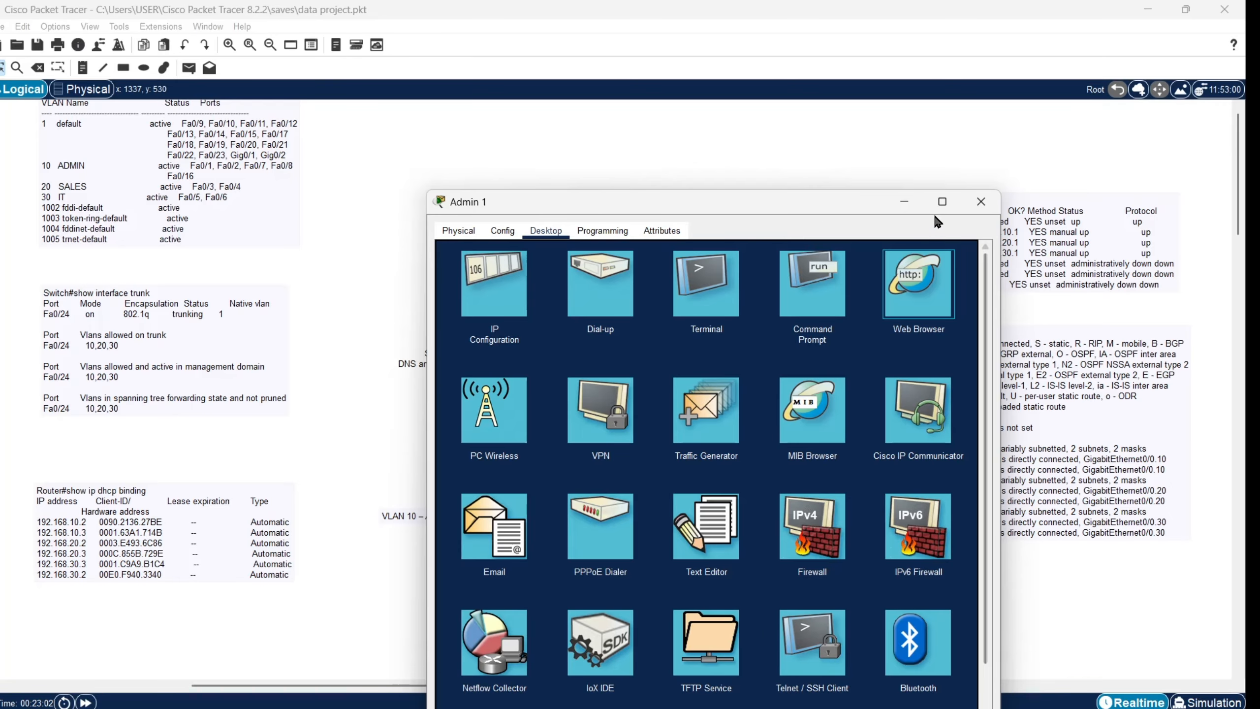
click(980, 201)
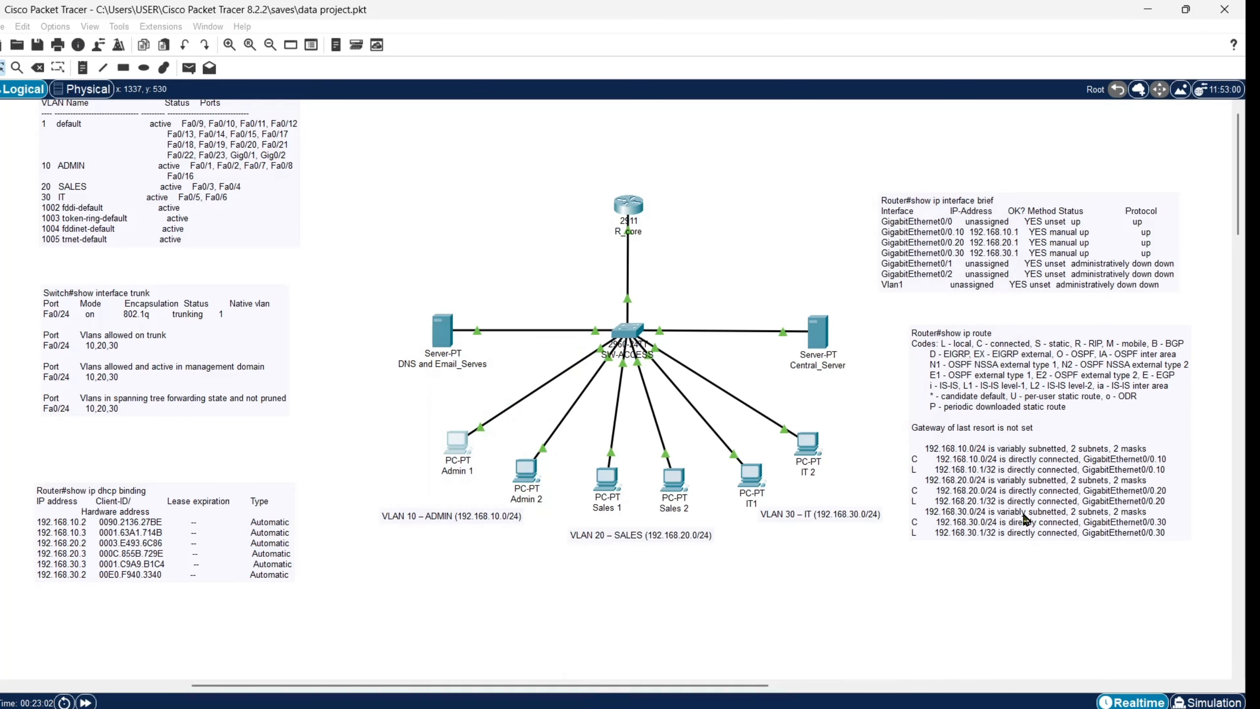
Step: Check Sales 1's DHCP lease of 192.168.20.3 with gateway 192.168.20.1
click(607, 482)
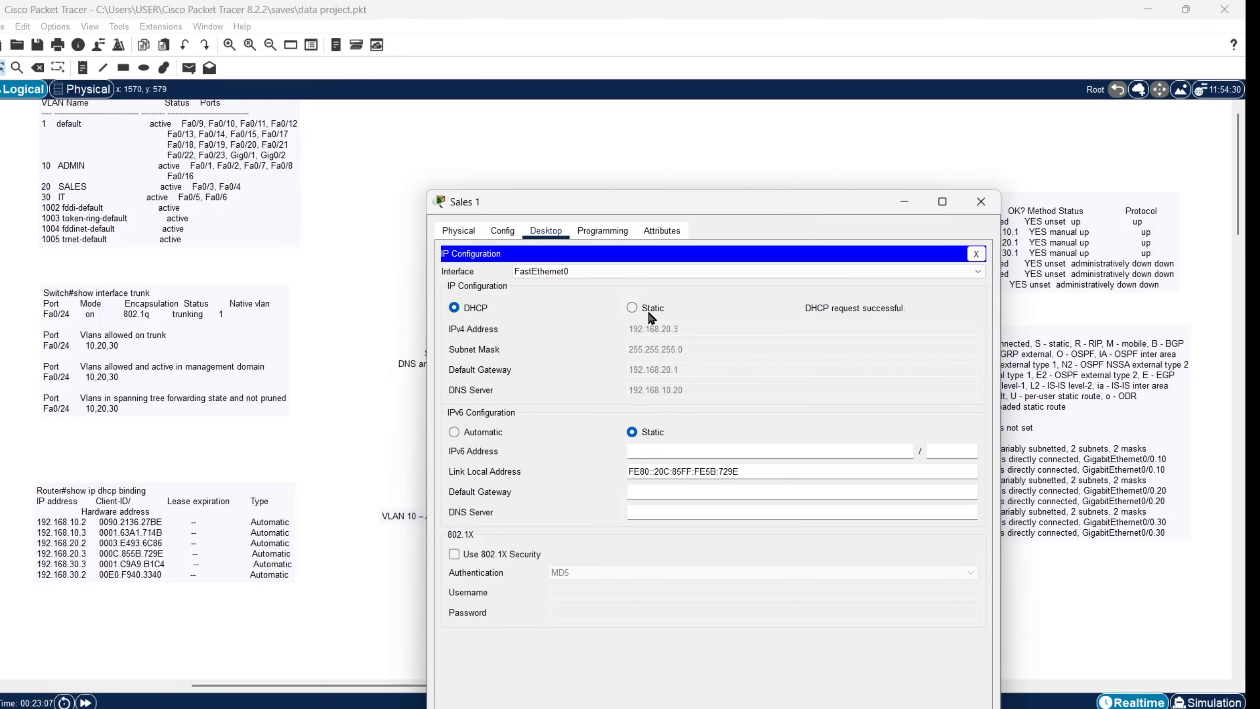
click(976, 254)
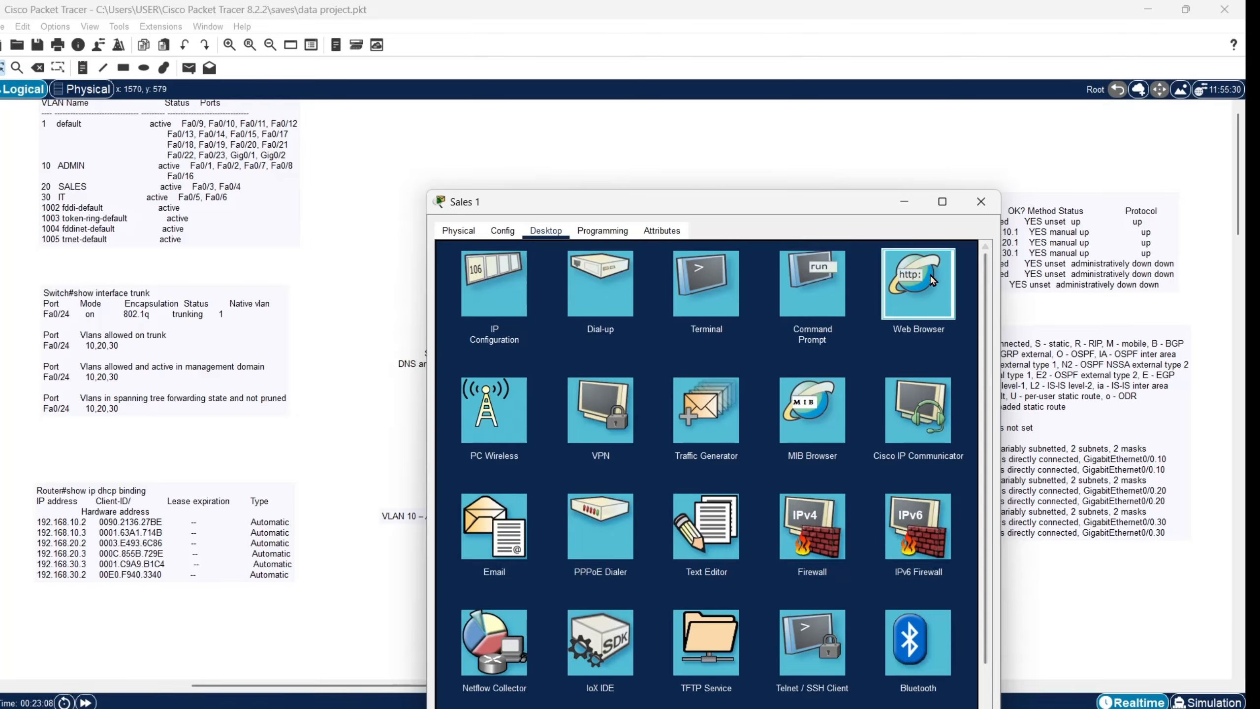
click(903, 202)
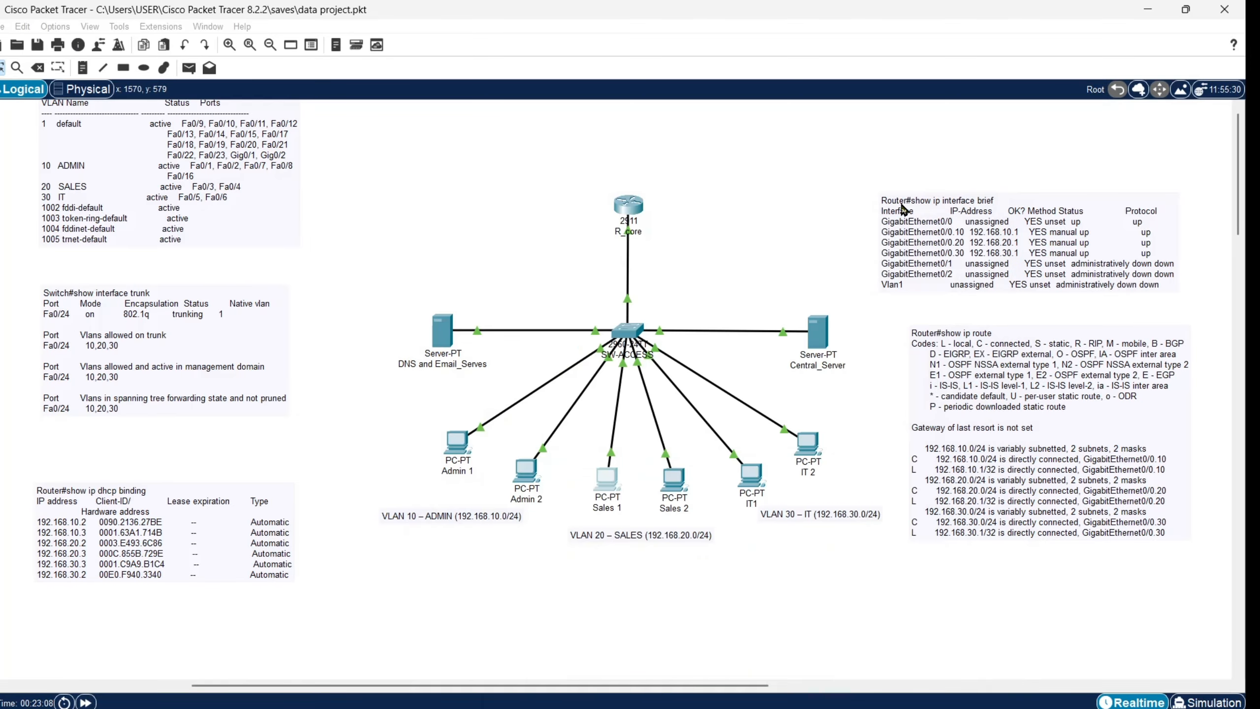
click(524, 471)
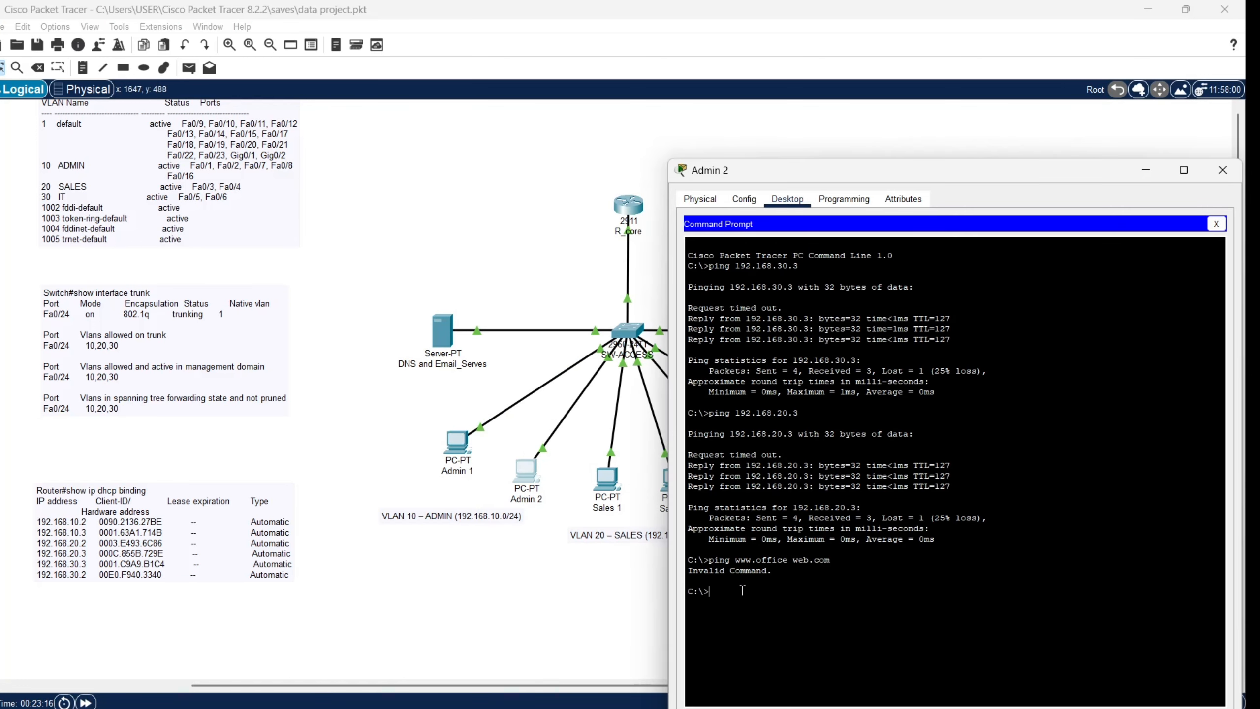
text(ping)
right_click(742, 590)
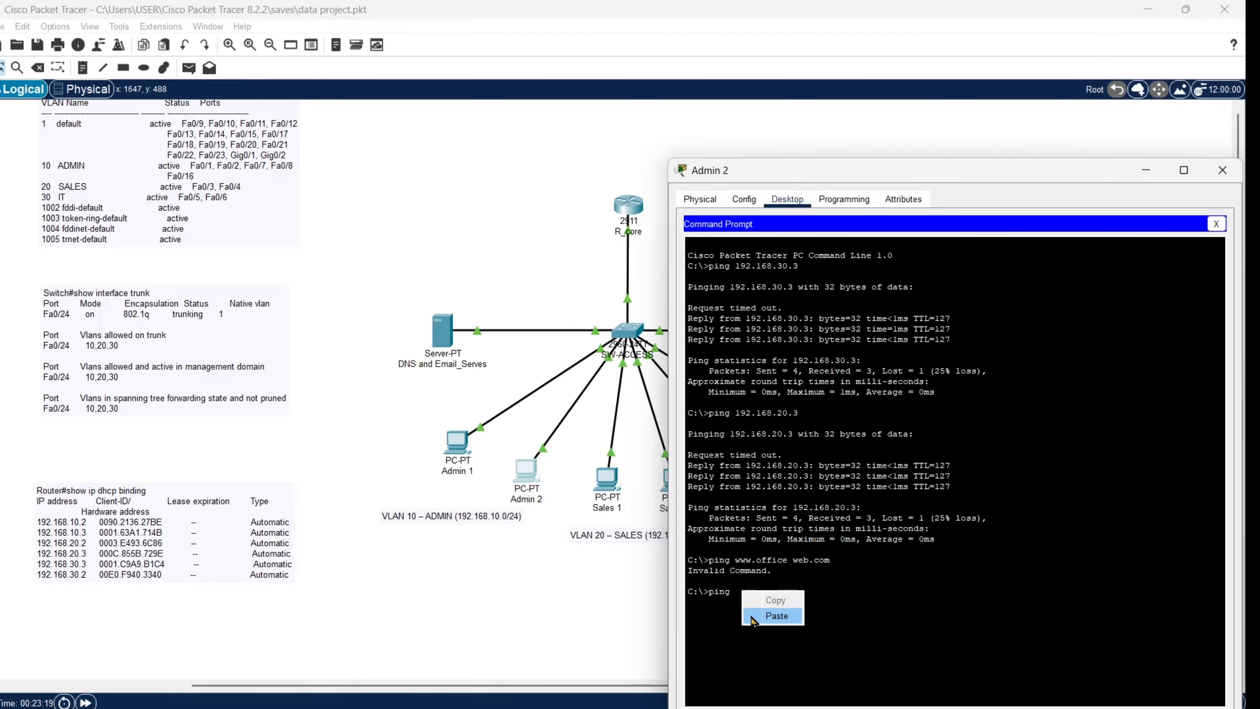
click(752, 615)
key(Return)
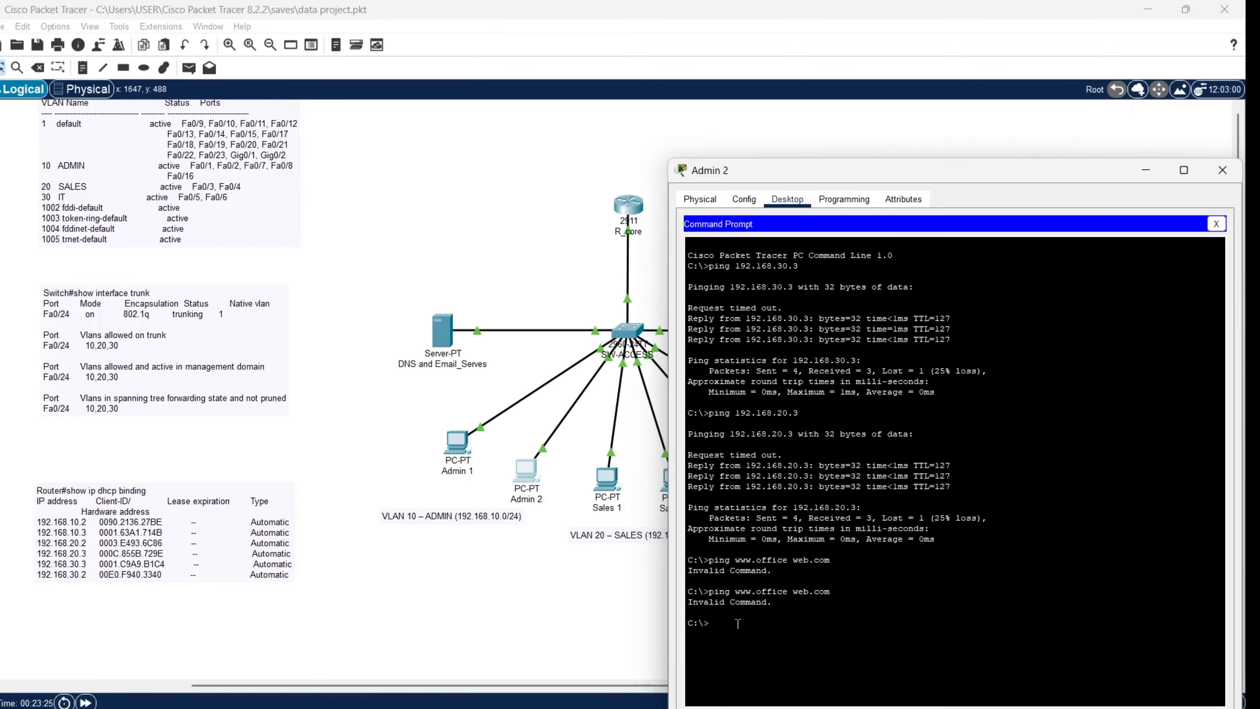
Step: Retry the ping with the domain name edited to 'office web'
text(ping)
right_click(738, 623)
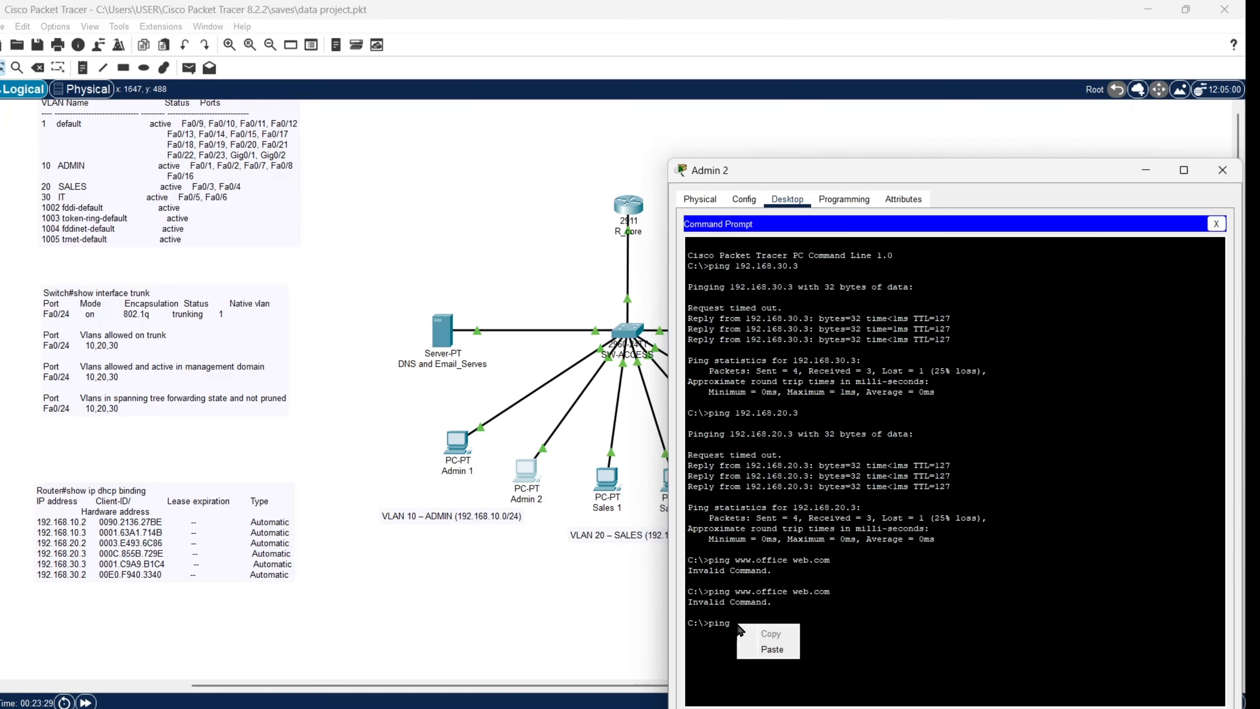
click(759, 643)
click(756, 624)
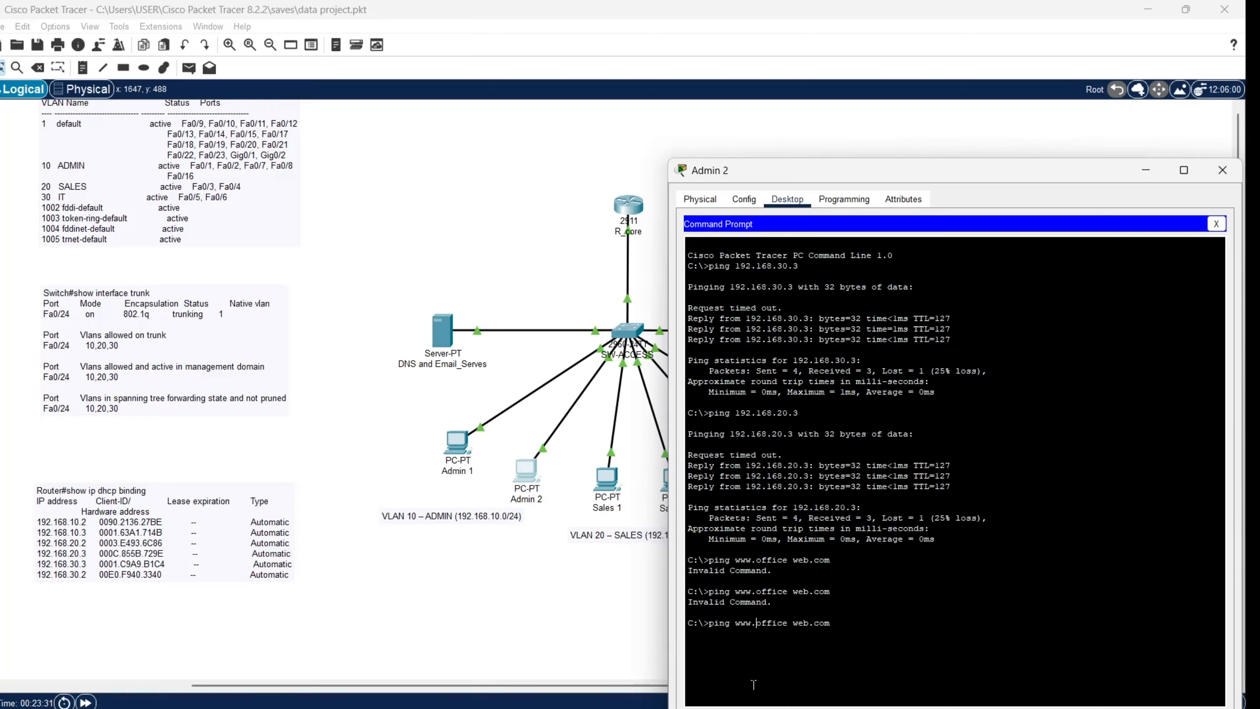
key(BackSpace)
key(BackSpace)
key(BackSpace)
key(BackSpace)
key(BackSpace)
key(BackSpace)
key(BackSpace)
key(BackSpace)
key(BackSpace)
key(BackSpace)
key(BackSpace)
key(BackSpace)
key(BackSpace)
key(BackSpace)
text(office web)
key(Return)
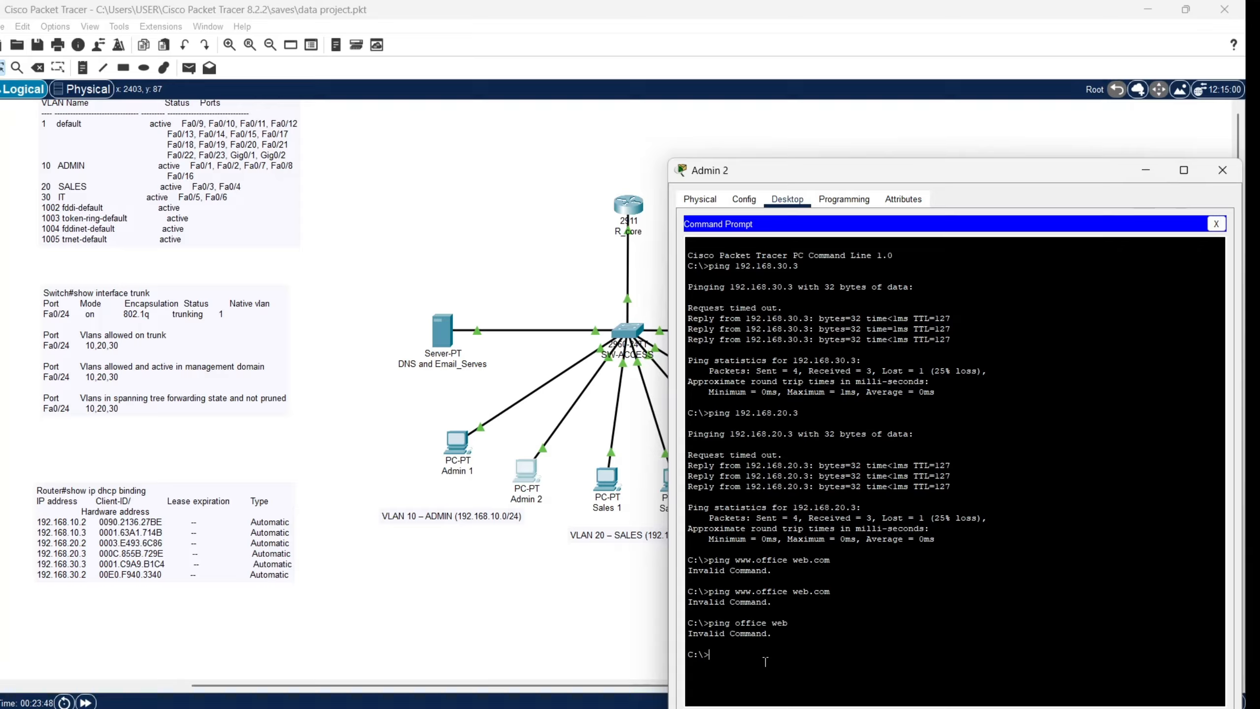
Step: Ping the DNS server 192.168.10.20, receiving 4 of 4 replies, and close the prompt
text(ing 192.168.10.20)
key(Return)
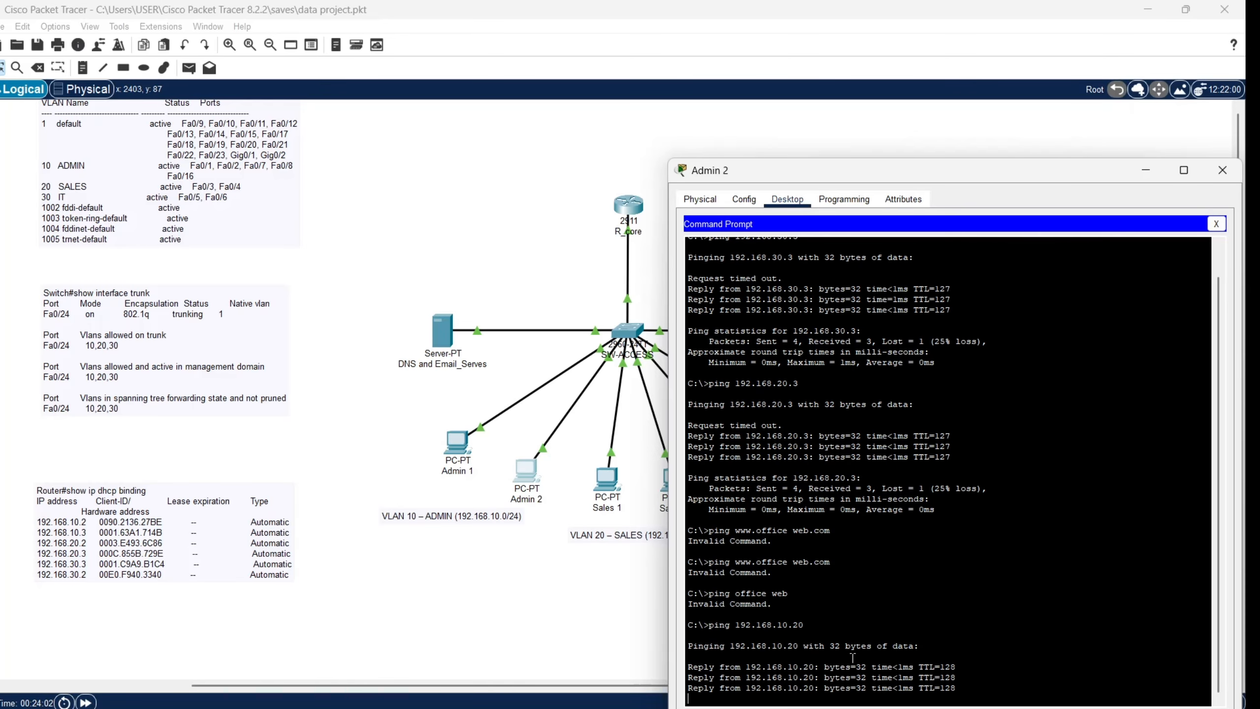
click(1215, 225)
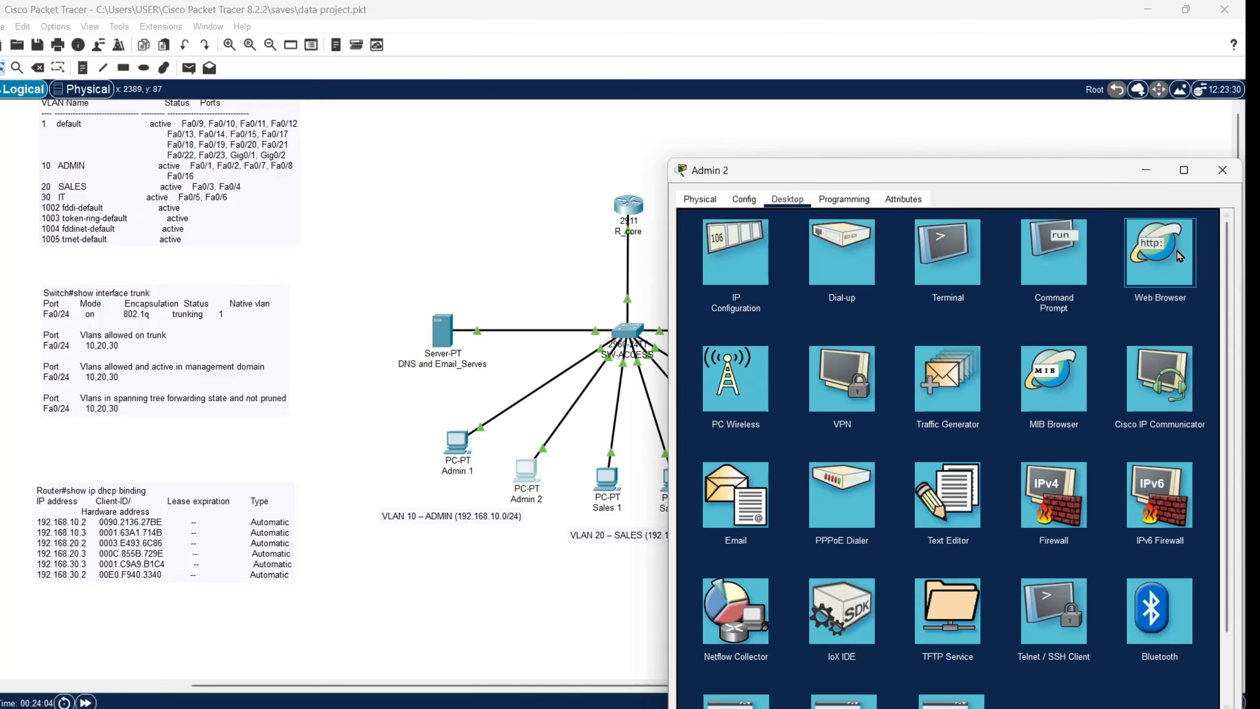
click(1180, 256)
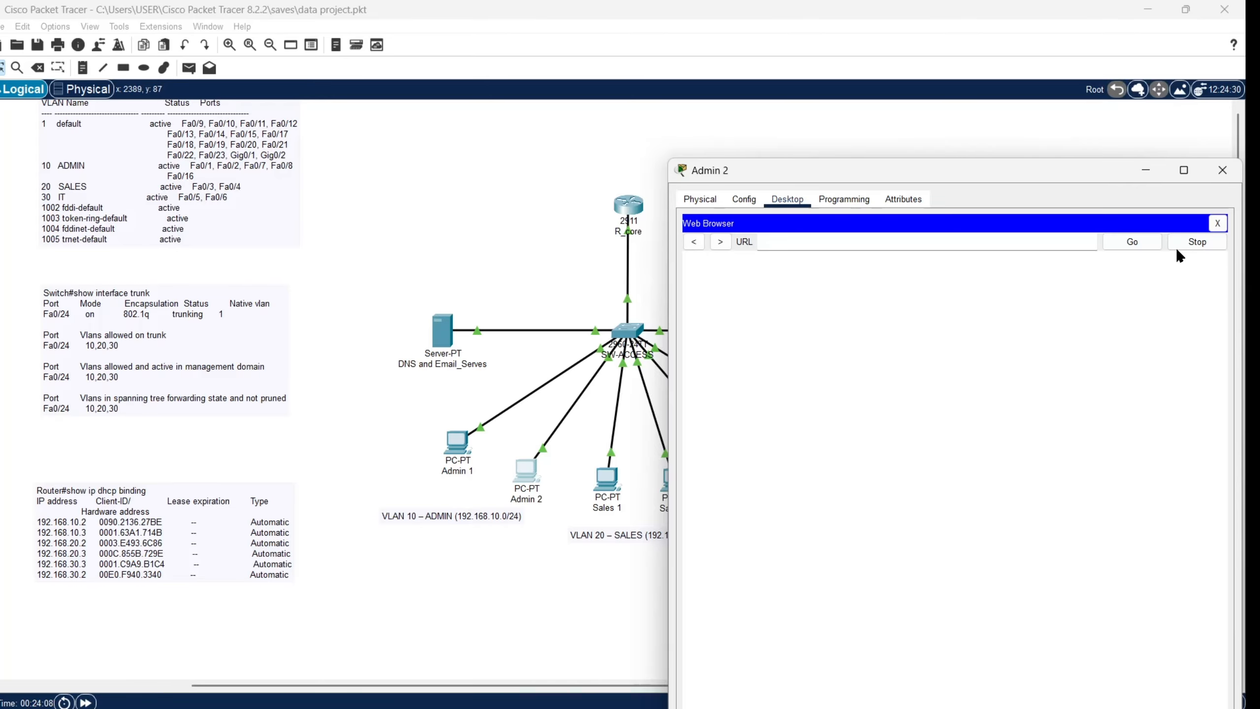
right_click(1043, 247)
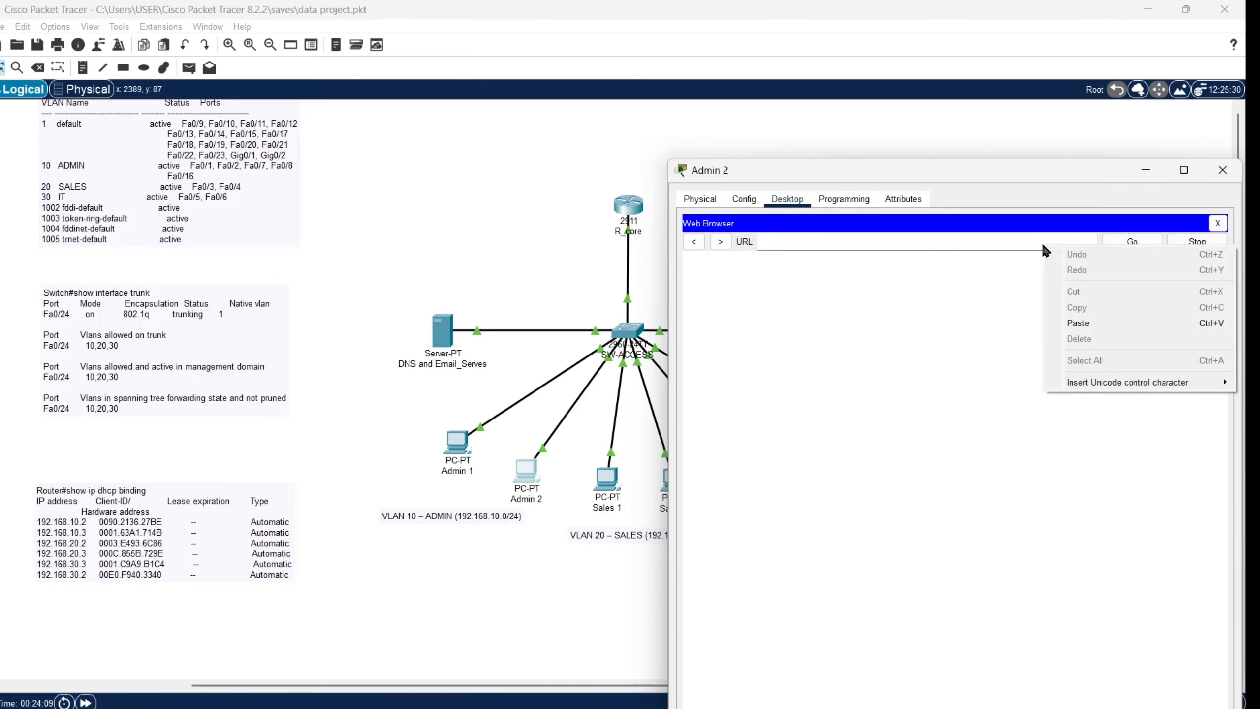
click(958, 238)
key(ctrl+v)
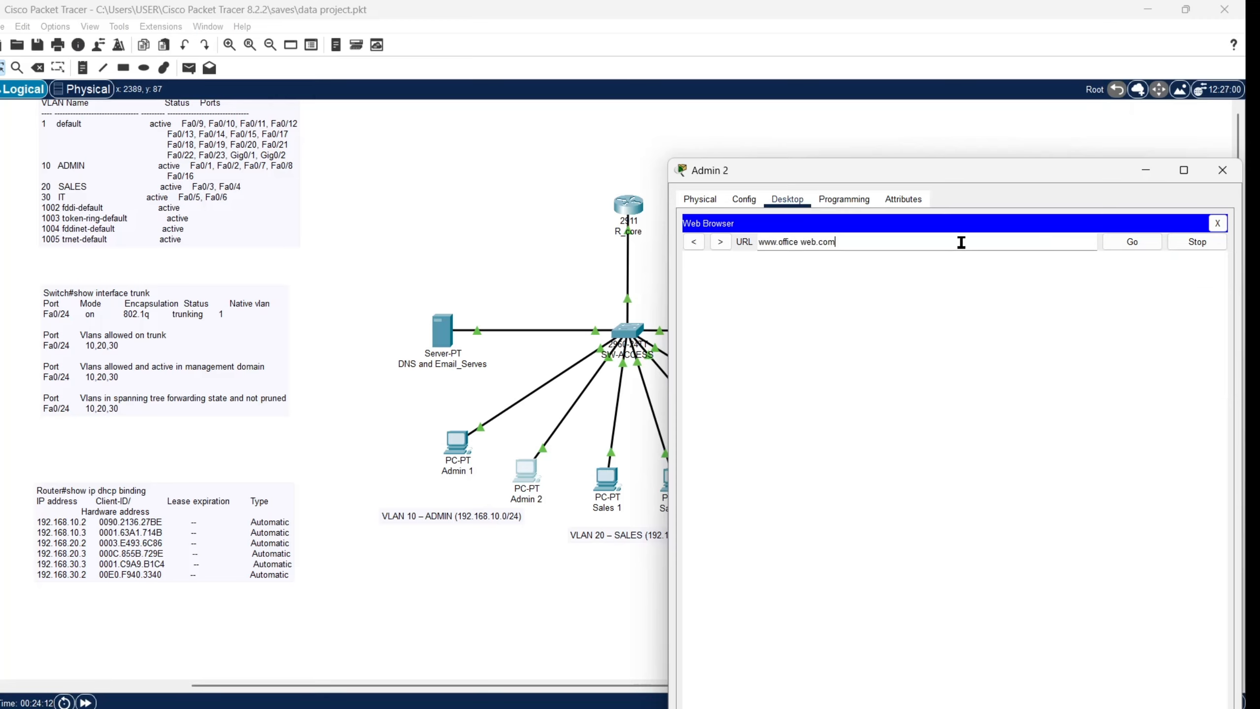
click(1118, 242)
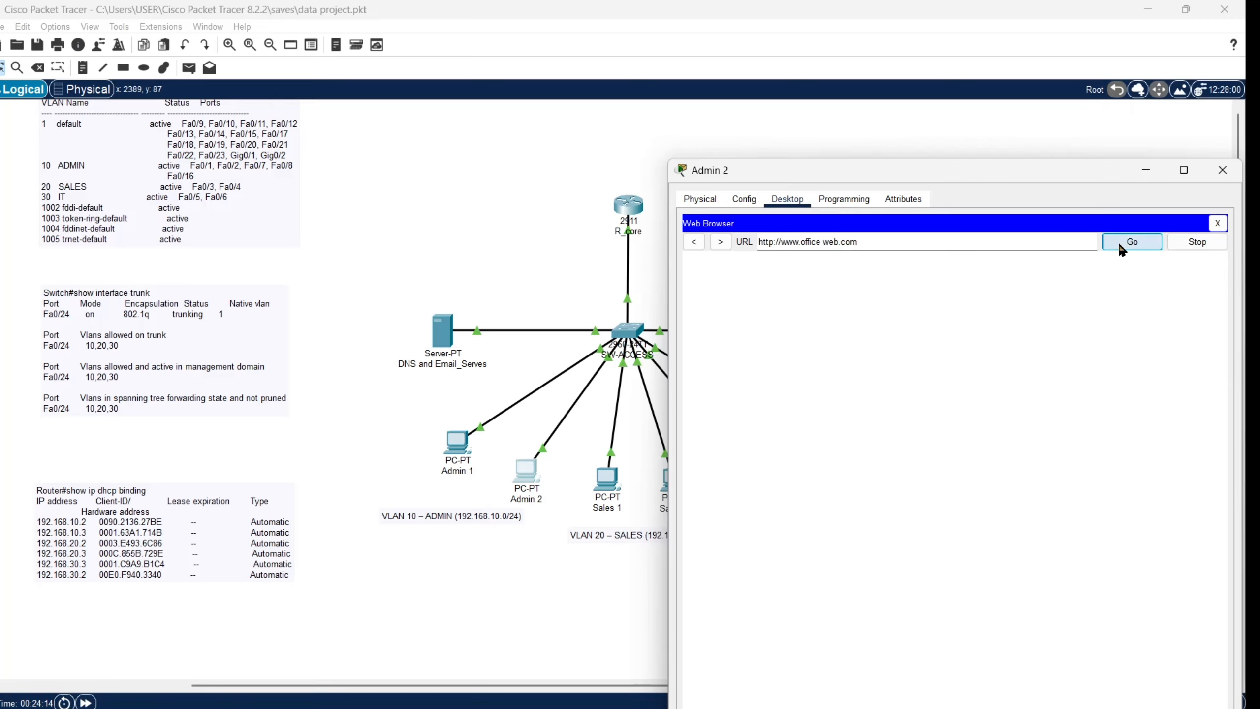
drag(1007, 172, 880, 164)
click(1056, 165)
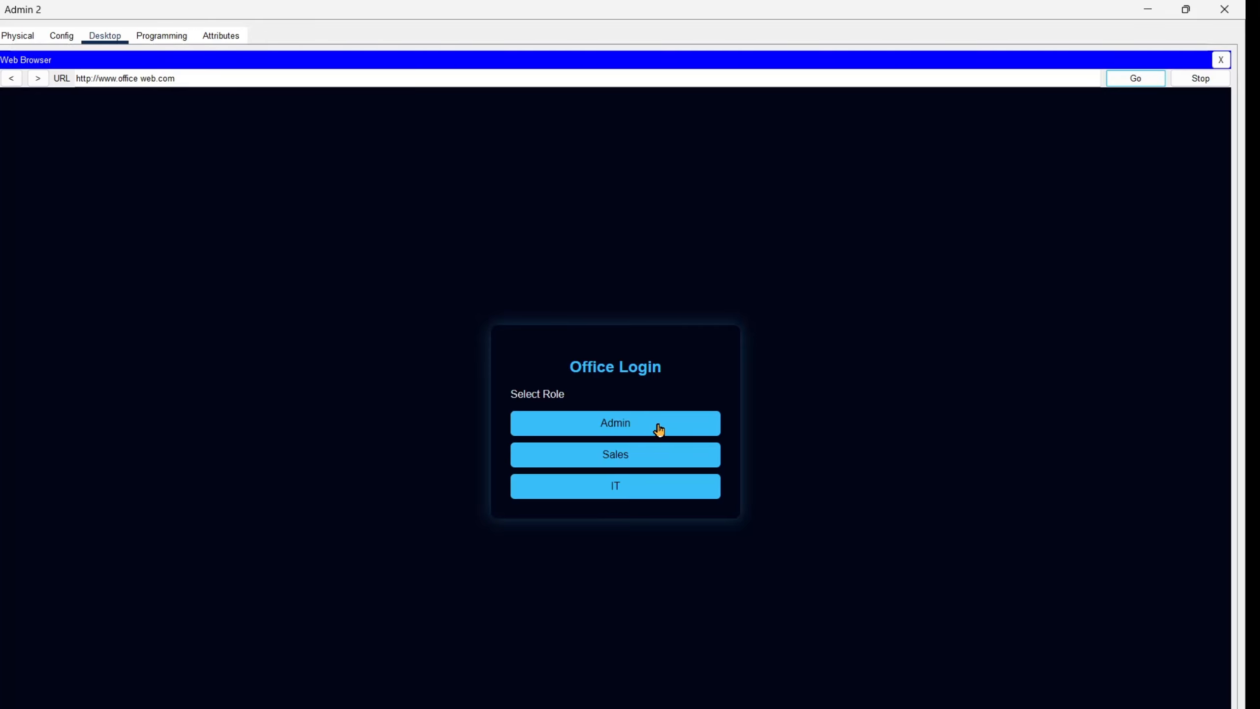
Step: Choose the Admin role on the login page and toggle the Office Network Dashboard to light theme
click(640, 422)
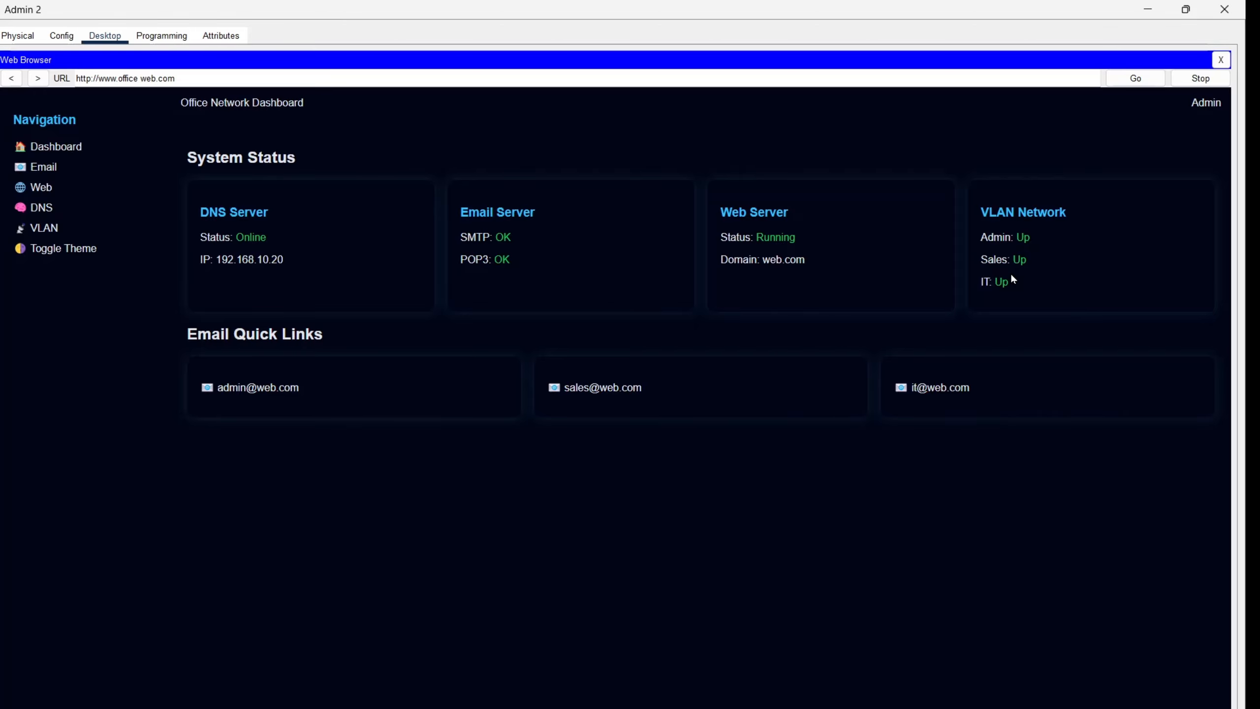
click(62, 254)
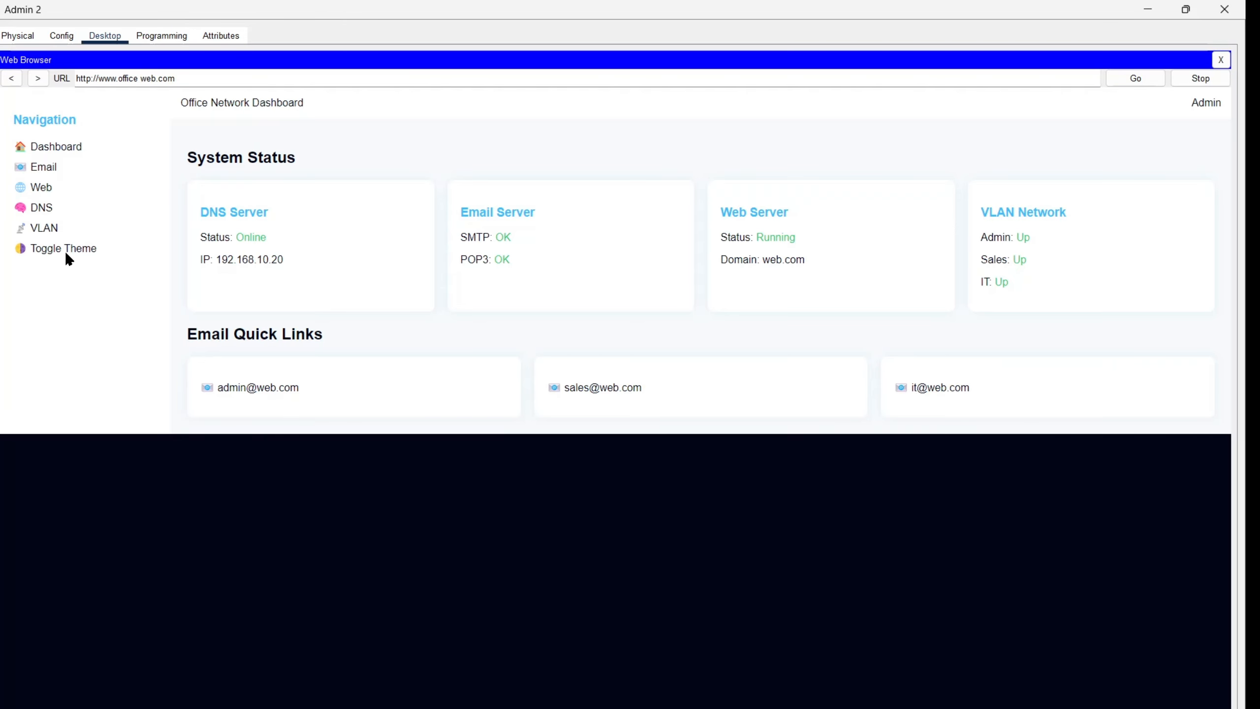
Step: Switch the dashboard back to the dark theme and close Admin 2's Web Browser
click(66, 255)
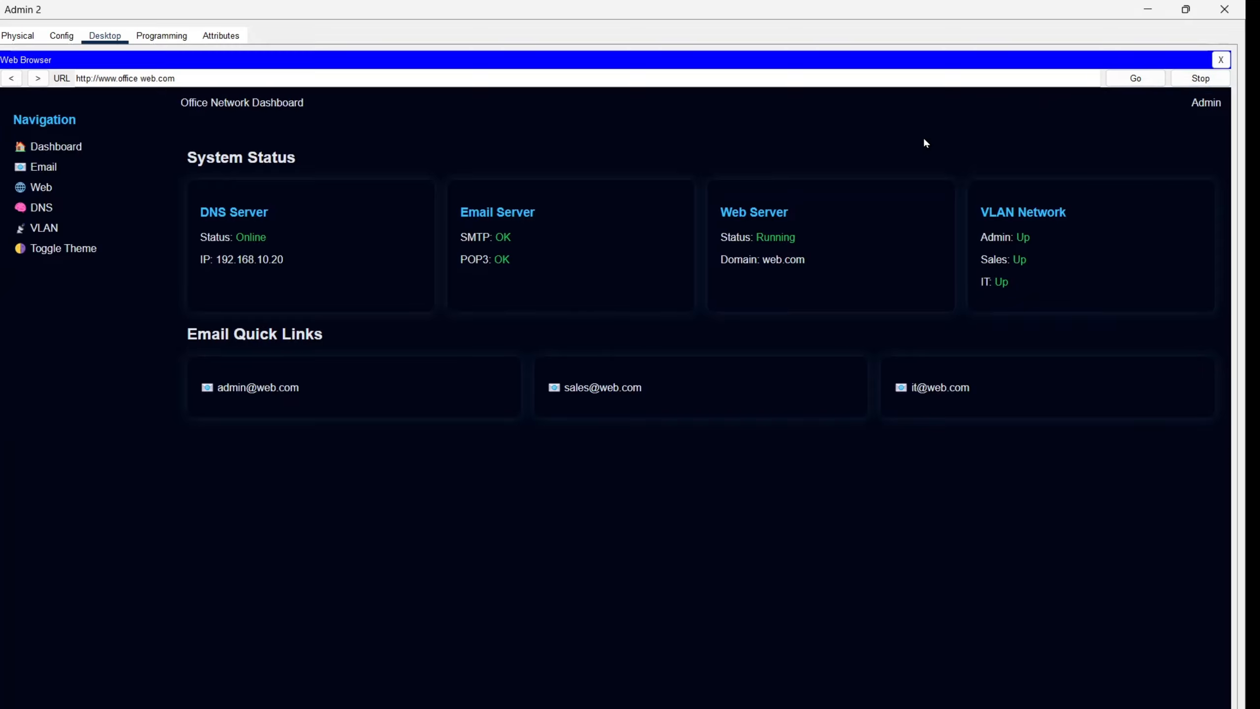
click(1219, 60)
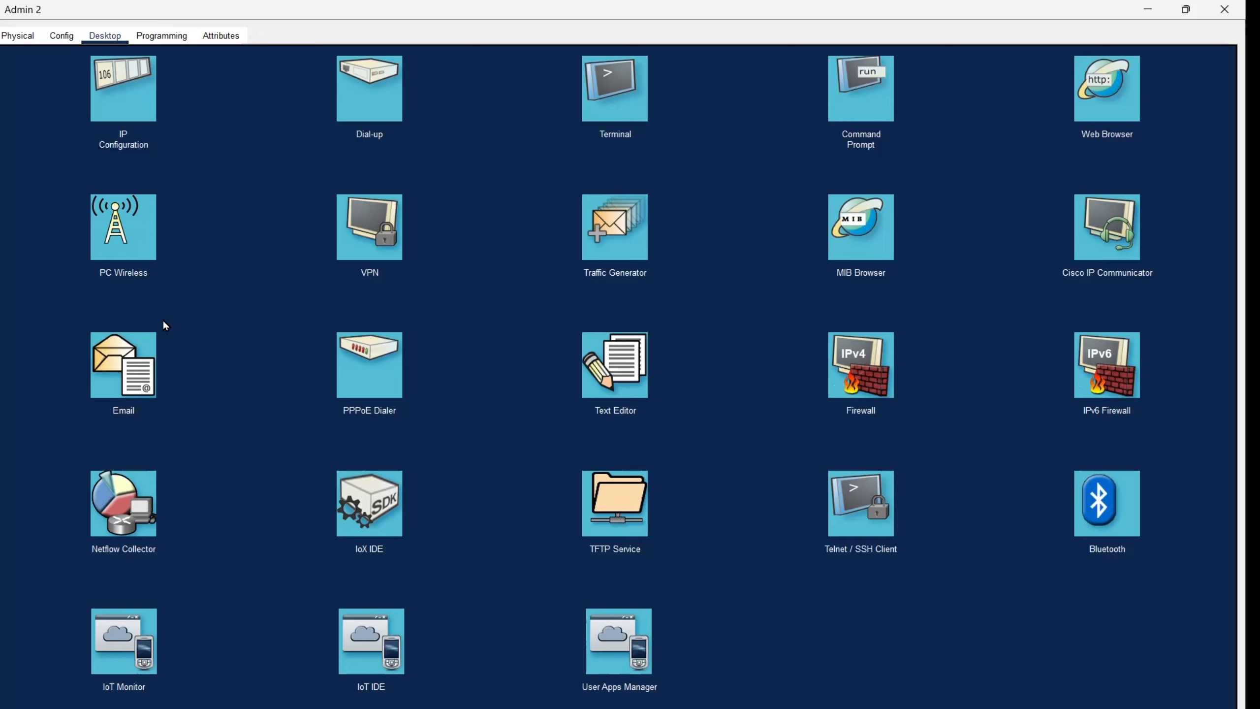
Step: Start a new email on Admin 2 addressed to the IT 2 user's mail address
click(1185, 8)
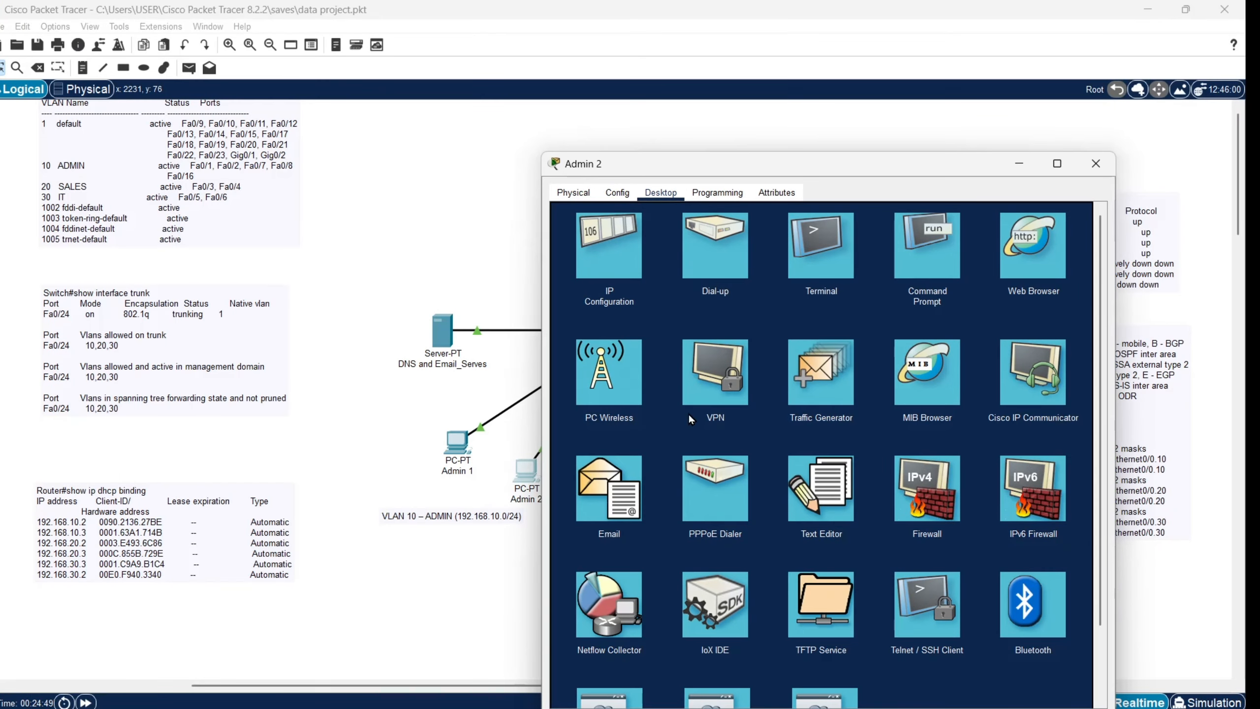
click(615, 511)
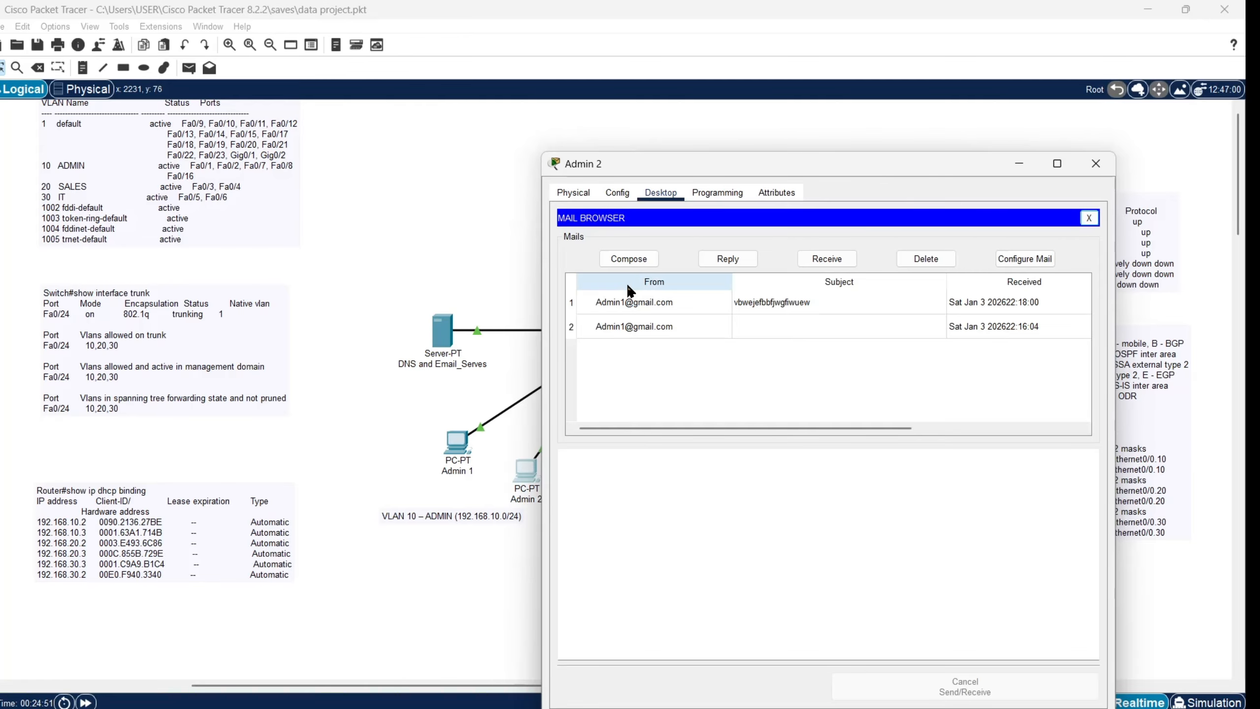
click(644, 260)
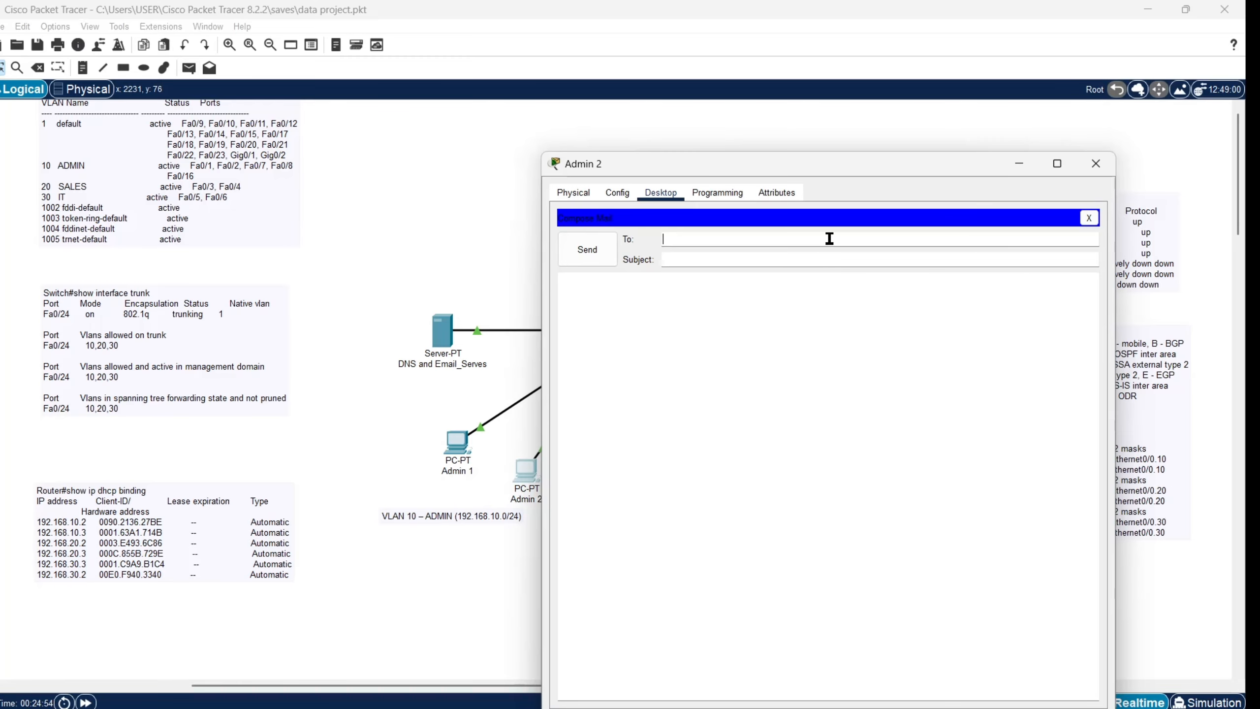
Step: Give the email subject 'testing' and body 'checking', send it, and close Admin 2
click(842, 257)
text(testing)
click(853, 343)
text(ch)
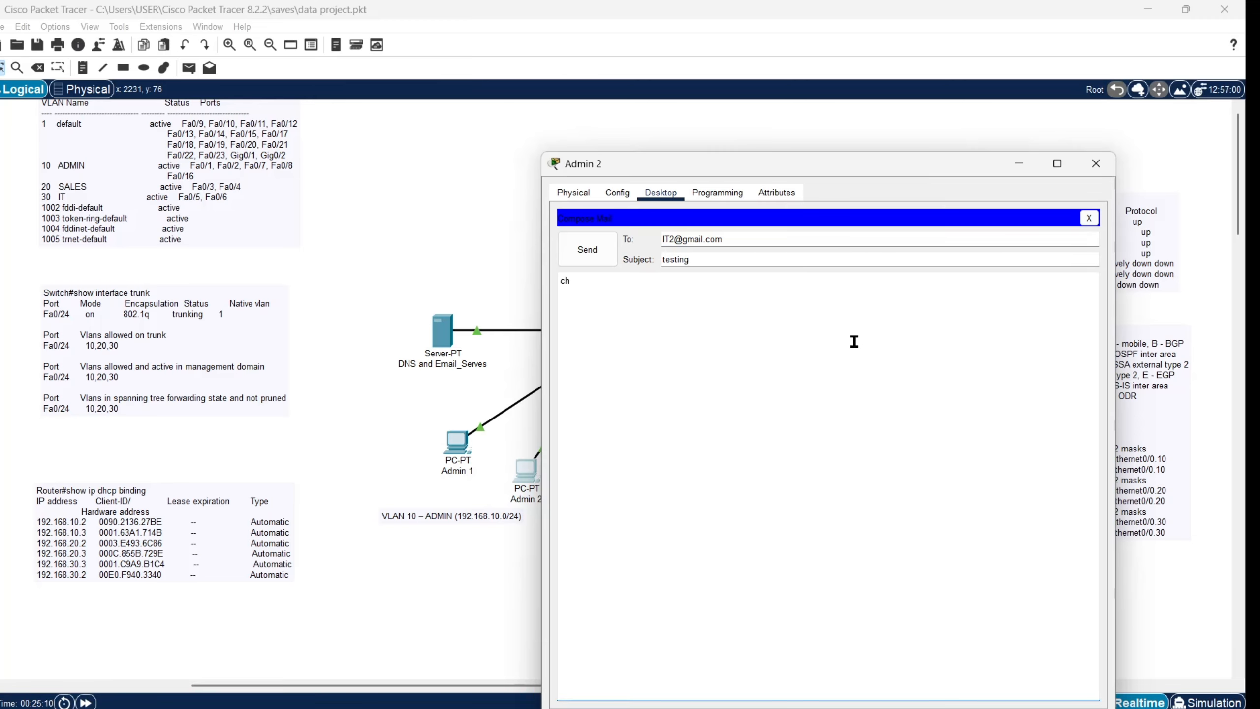
text(ecking)
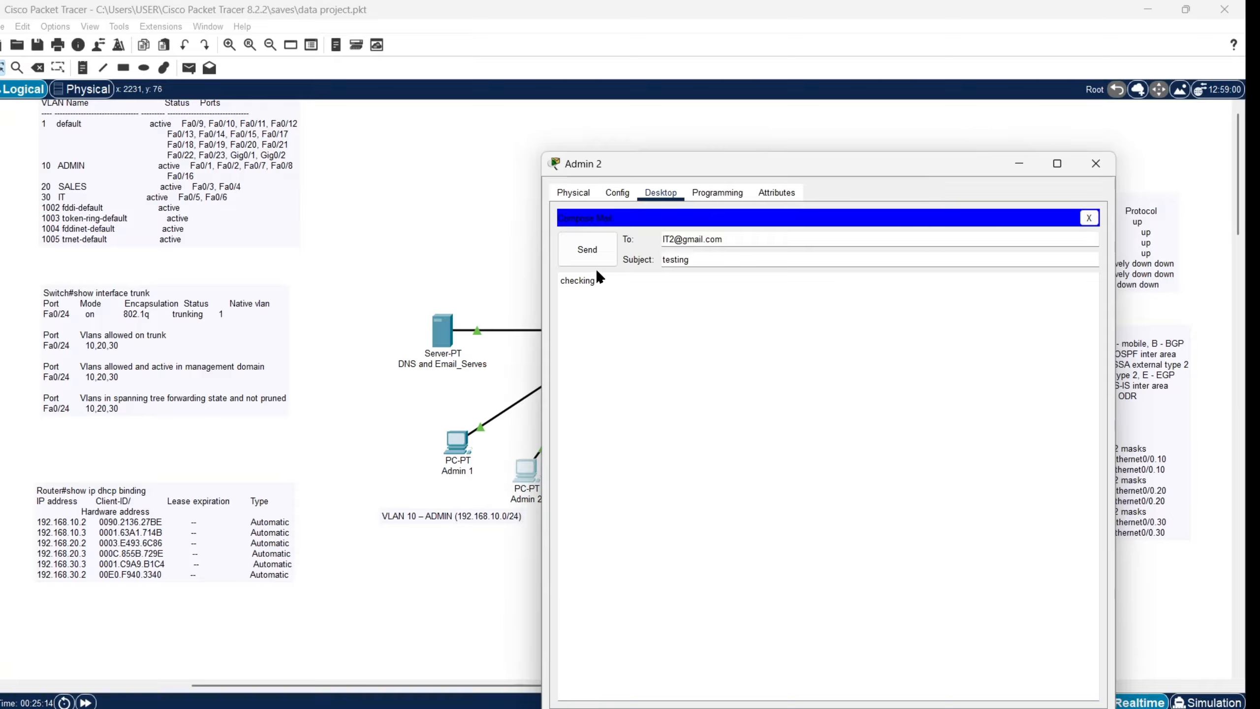
click(599, 250)
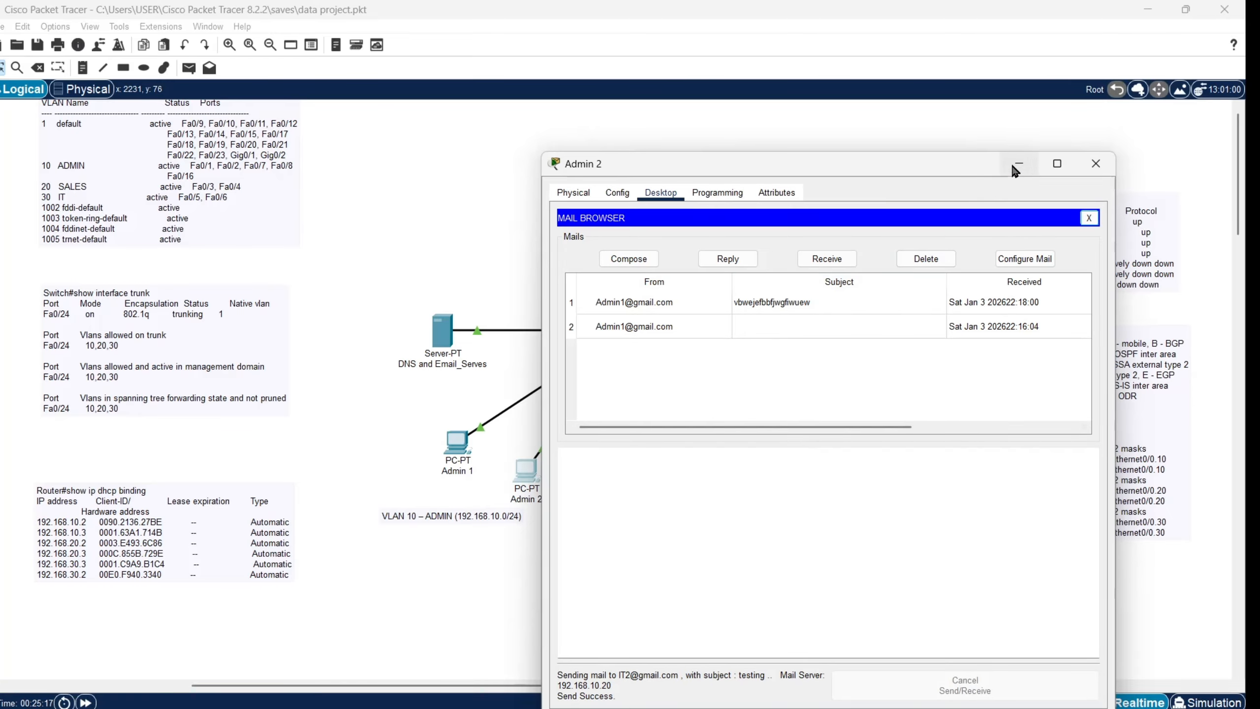
click(1095, 163)
Step: Open IT 2's Email client and receive its new mail
click(807, 444)
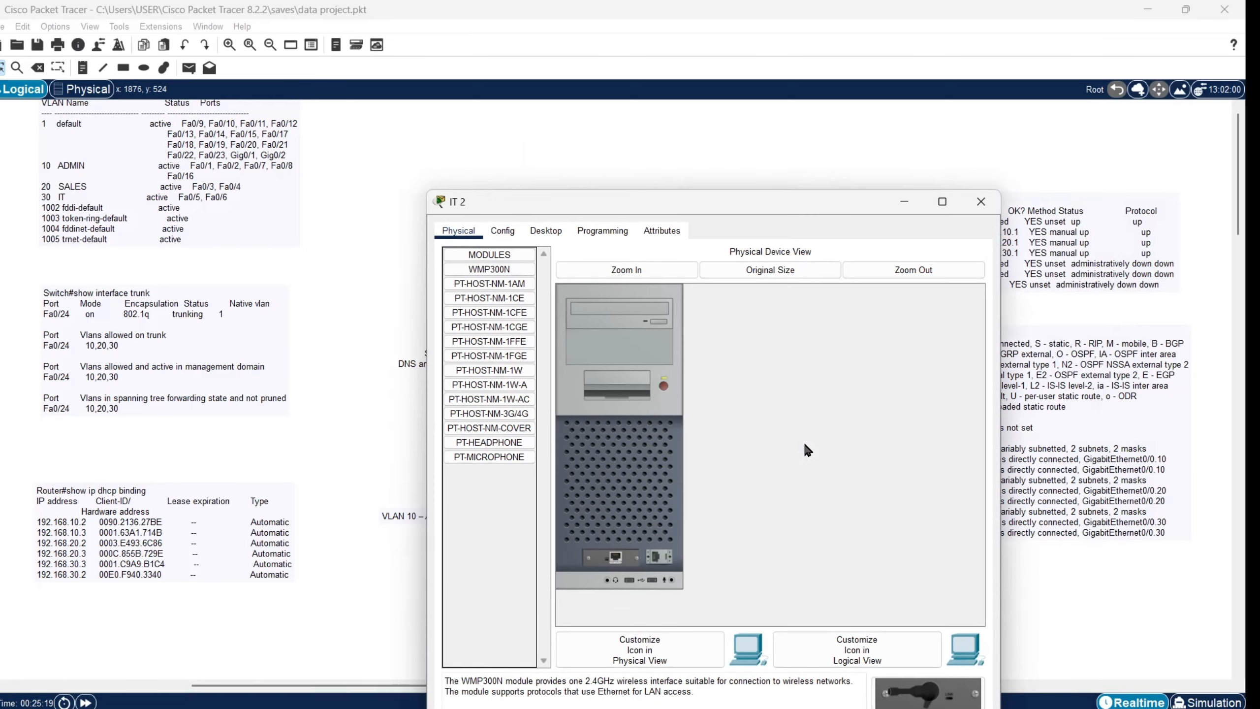
click(545, 233)
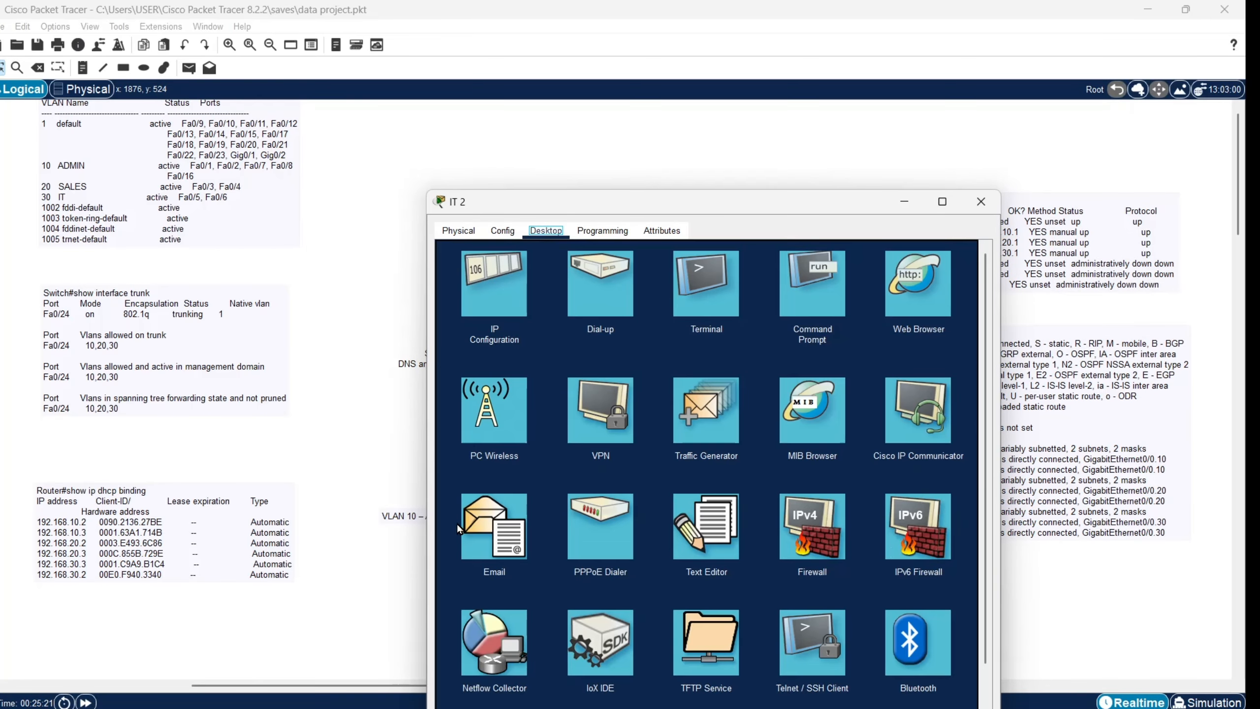
click(474, 529)
click(728, 300)
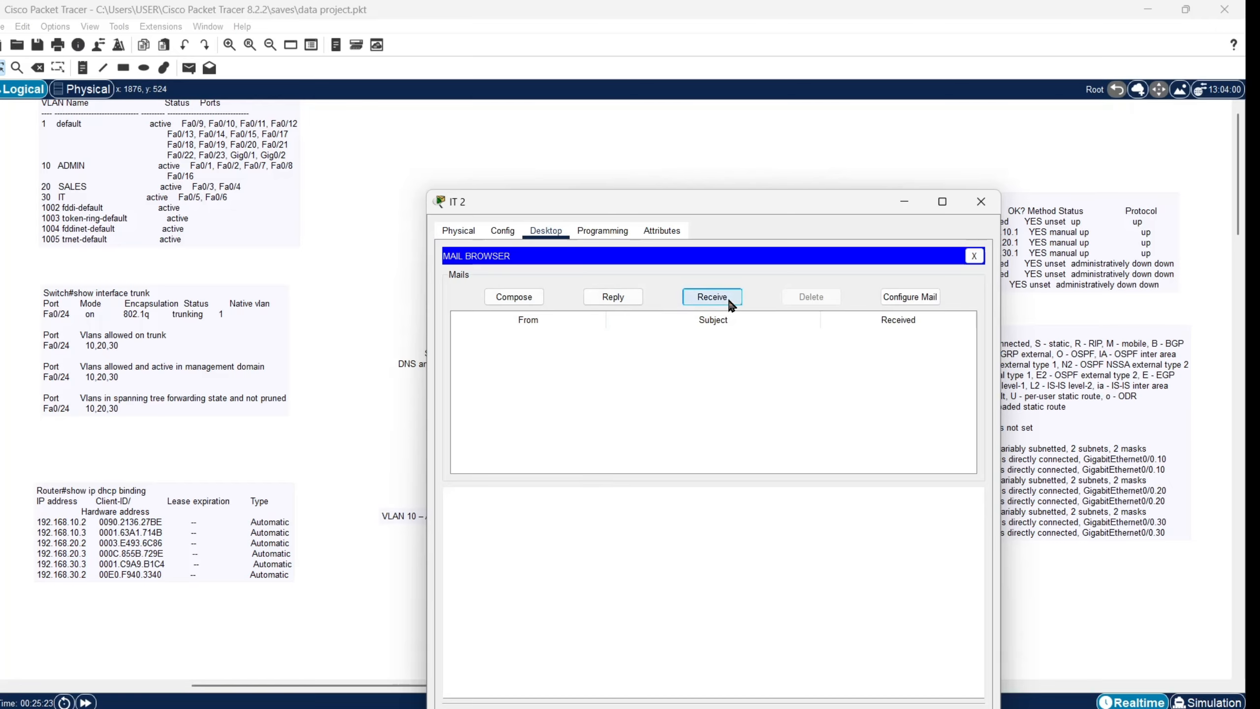
Step: Read the 'testing' message, select its 'checking' body, then put IT 2's window away
click(700, 338)
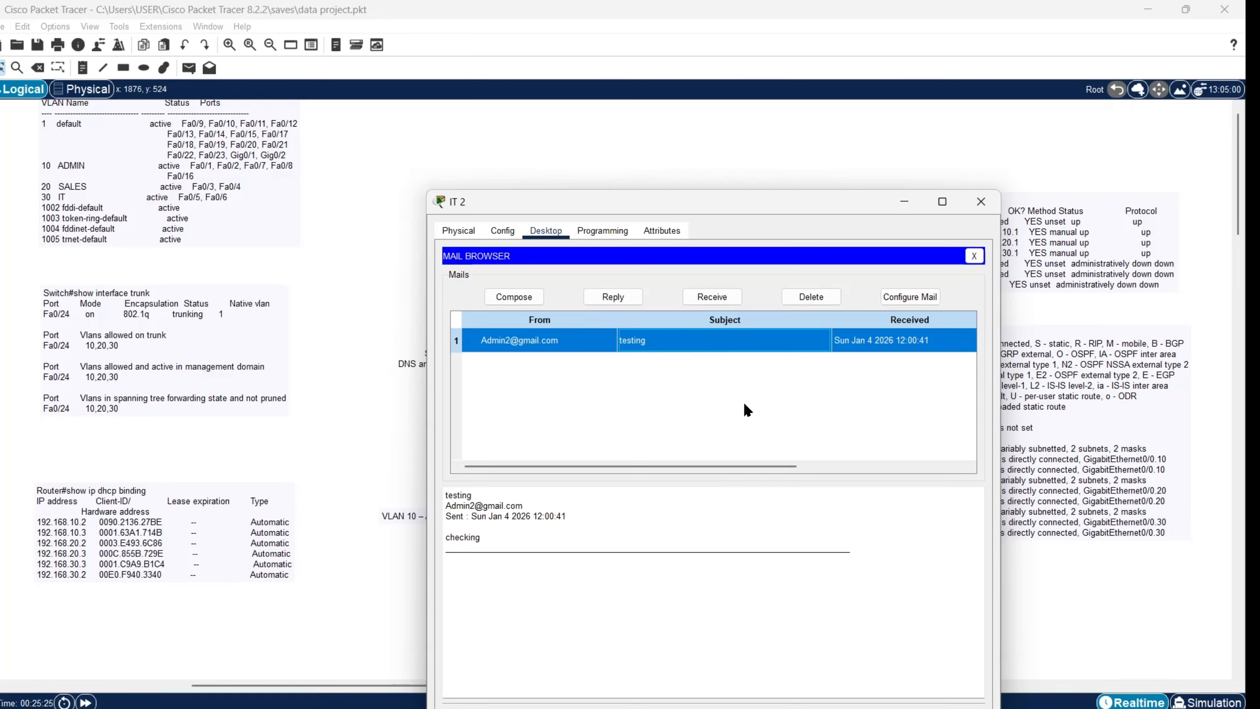
drag(445, 494, 479, 544)
click(526, 583)
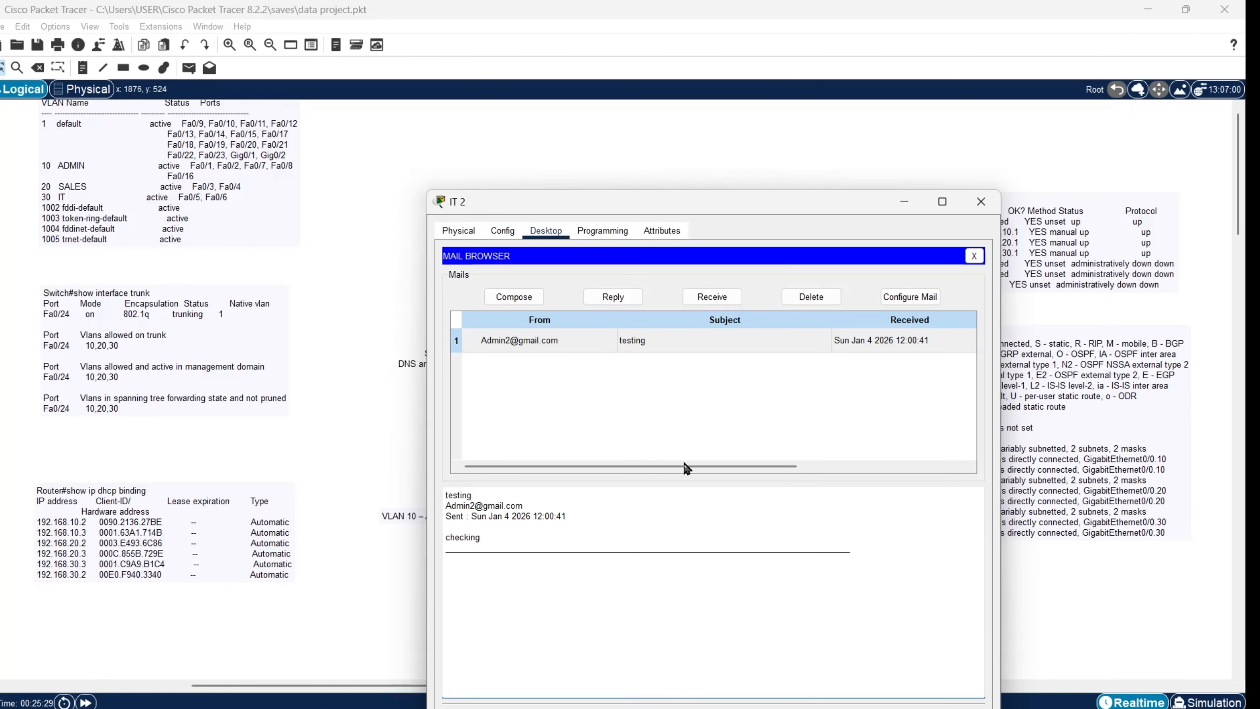
click(903, 202)
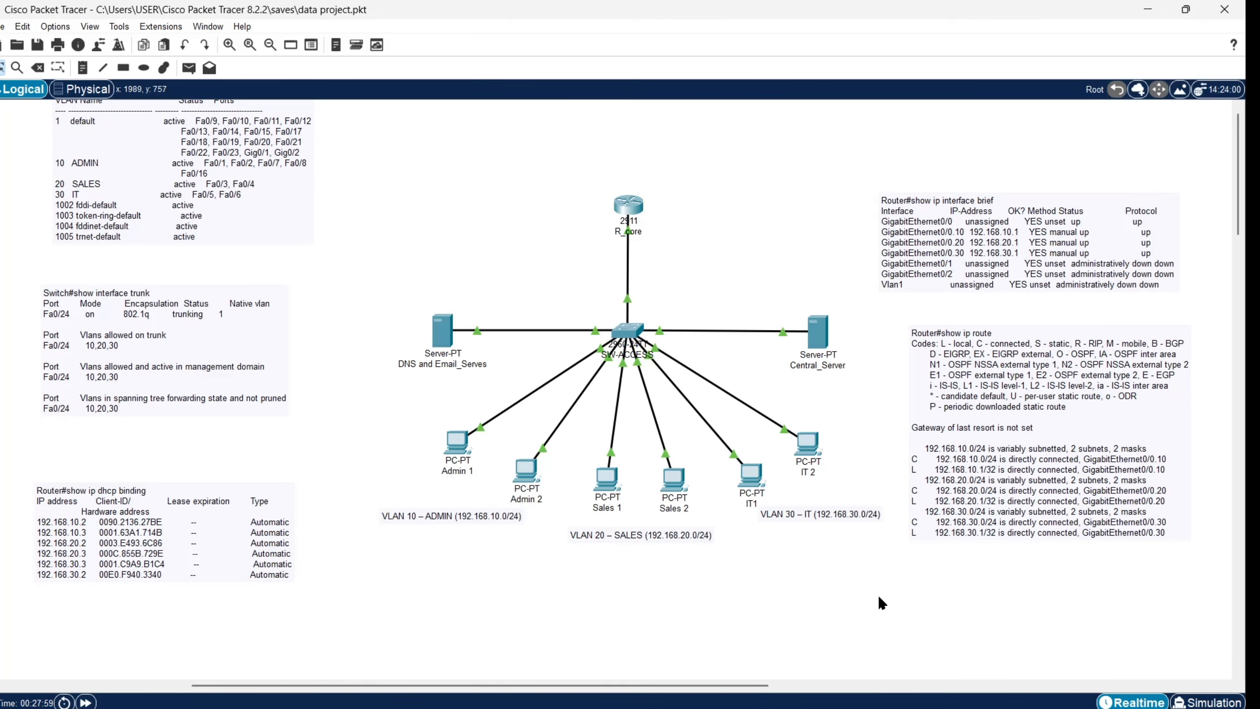
Step: Move the VLAN table, DHCP binding and trunk notes right and down around the topology
drag(237, 210, 348, 240)
drag(234, 529, 337, 619)
drag(235, 338, 266, 397)
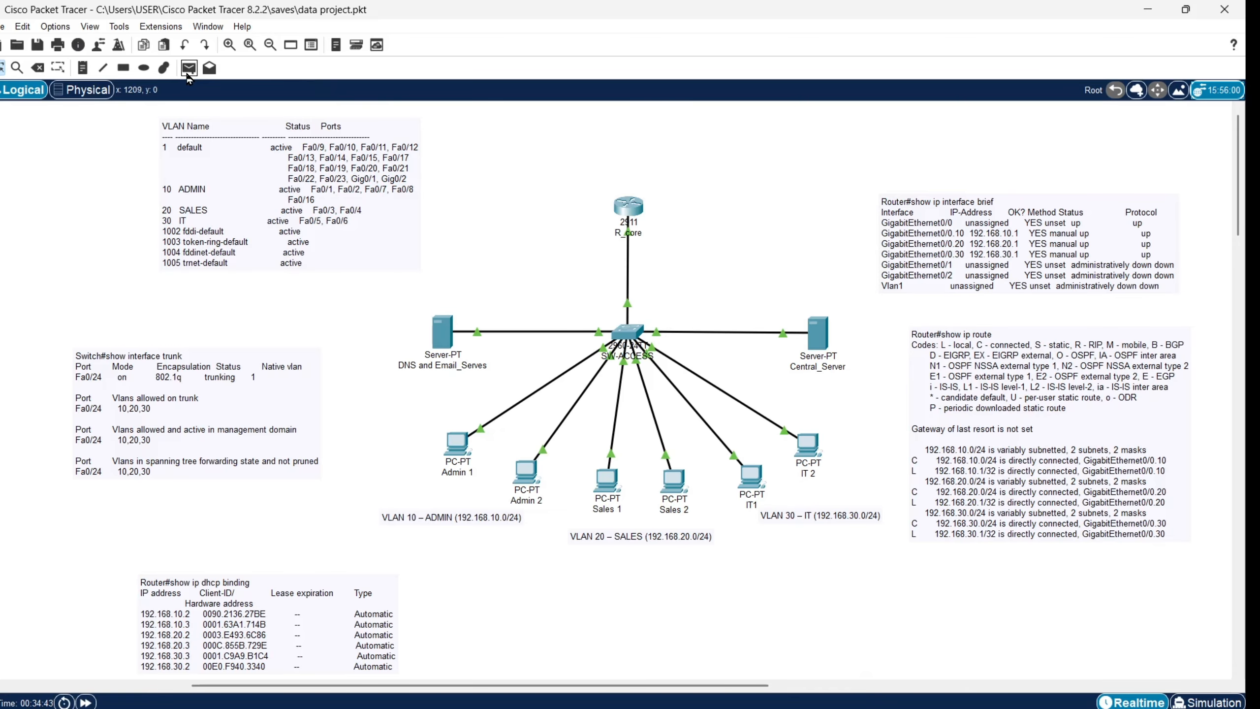
Step: Cancel the pending simple PDU and switch Packet Tracer into Simulation mode
click(188, 72)
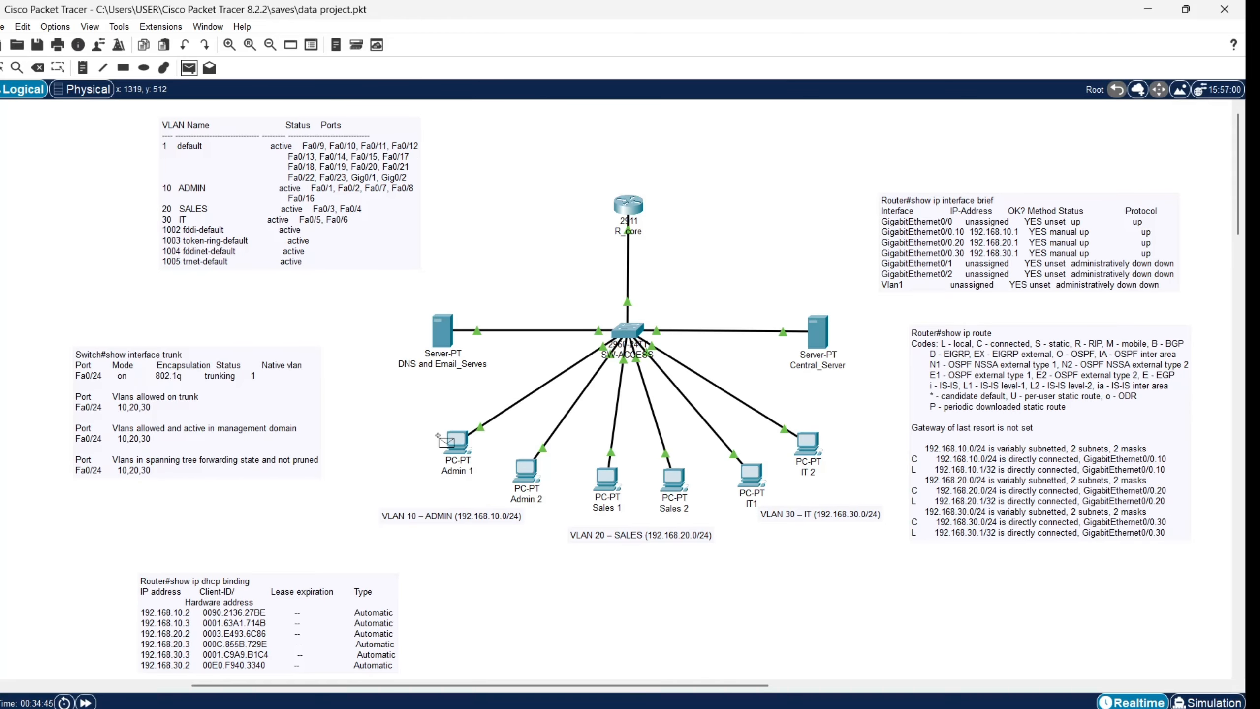
mouse_move(456, 442)
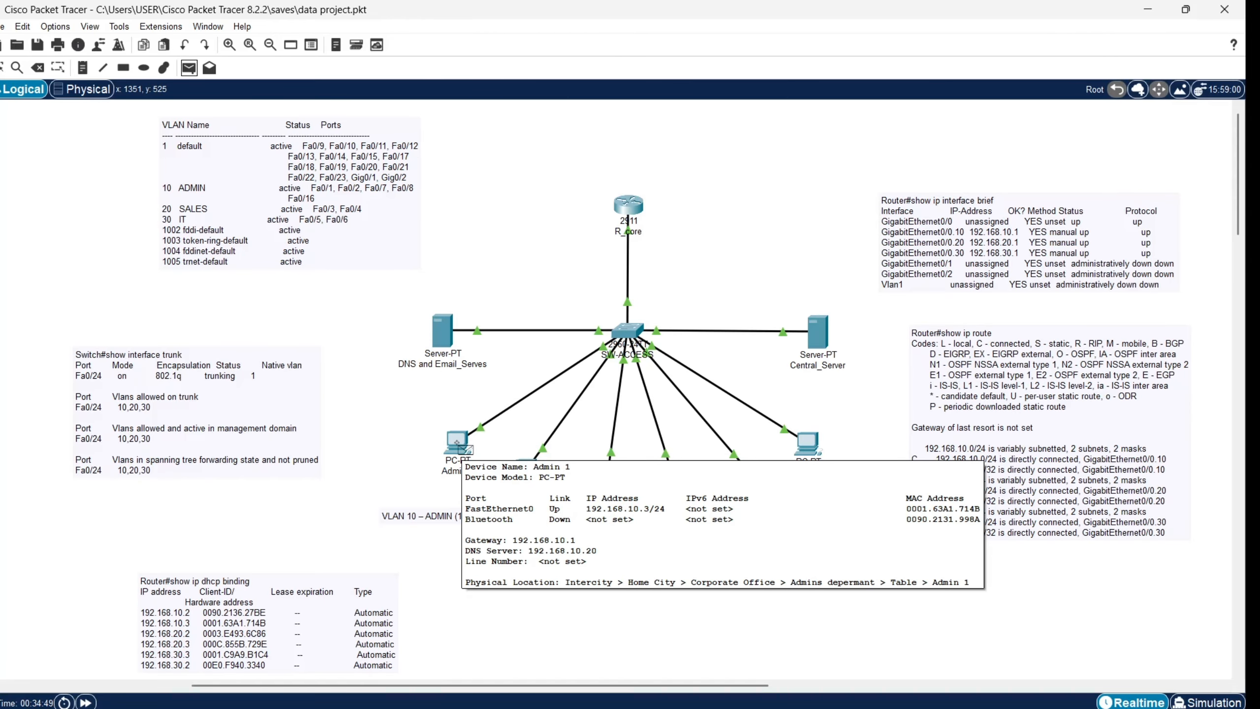
key(Escape)
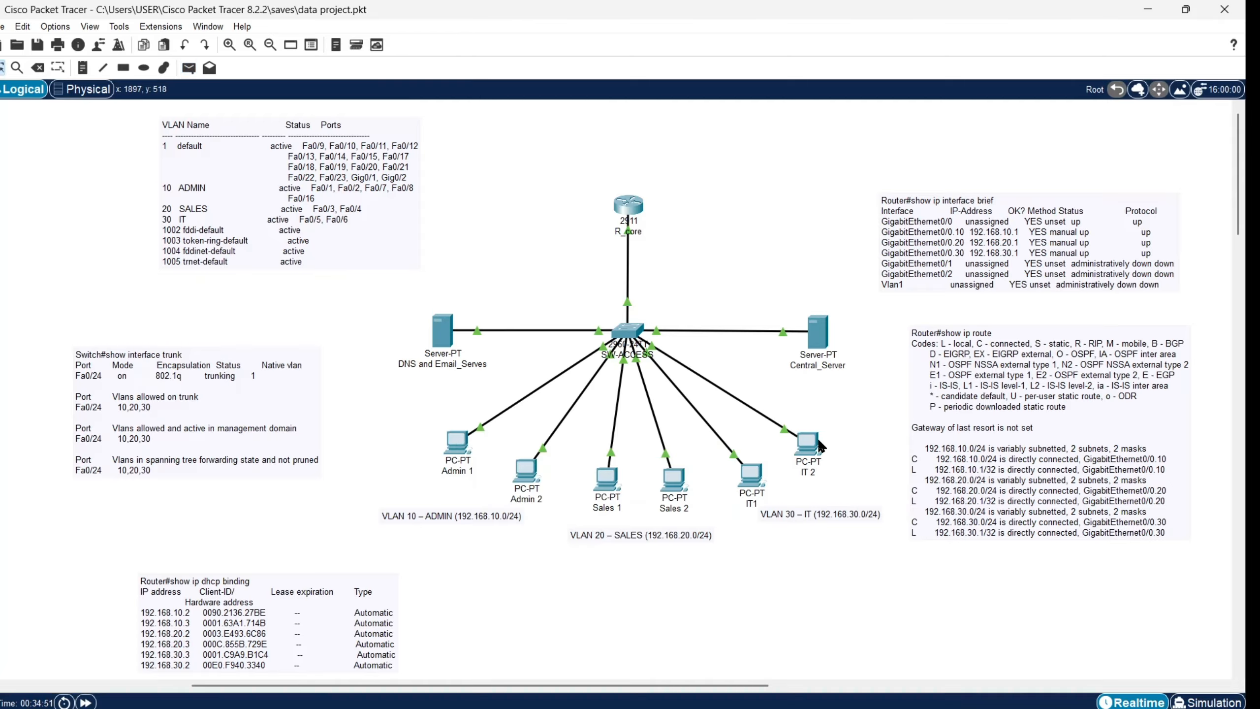
click(1206, 701)
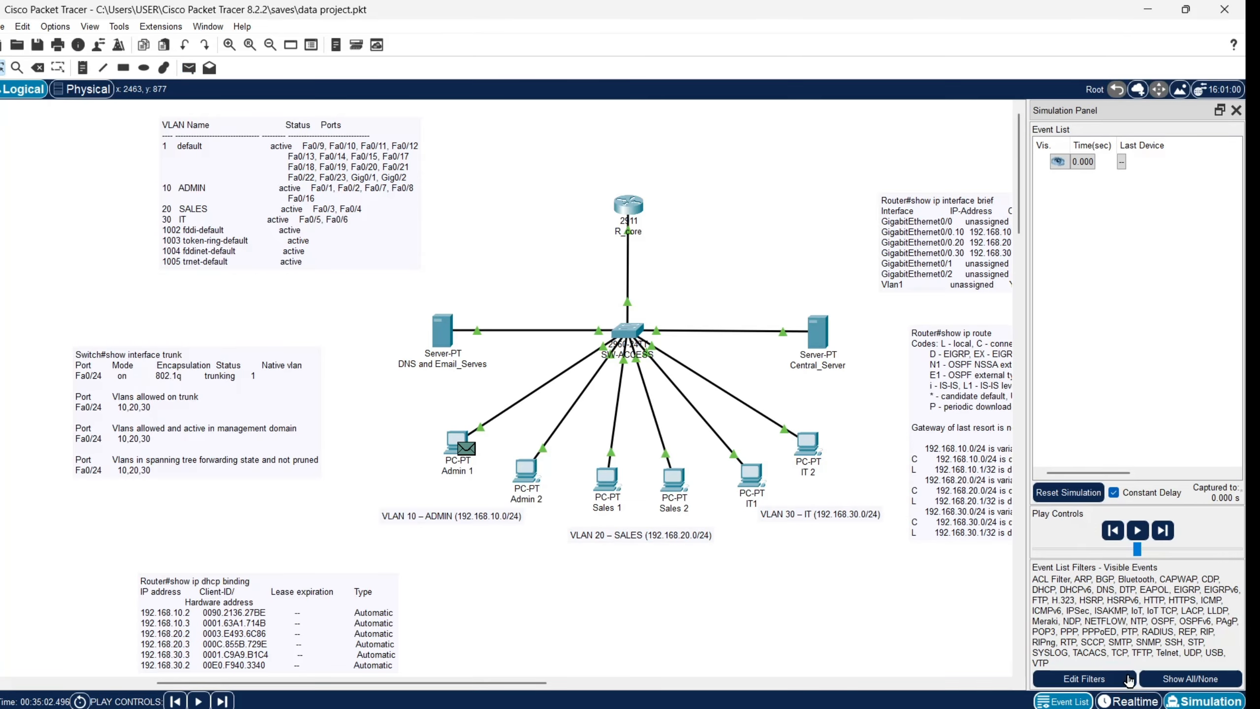
Step: Queue simple pings Admin 2 → IT1 and Sales 1 → Sales 2, then hide all event types
click(189, 68)
click(531, 475)
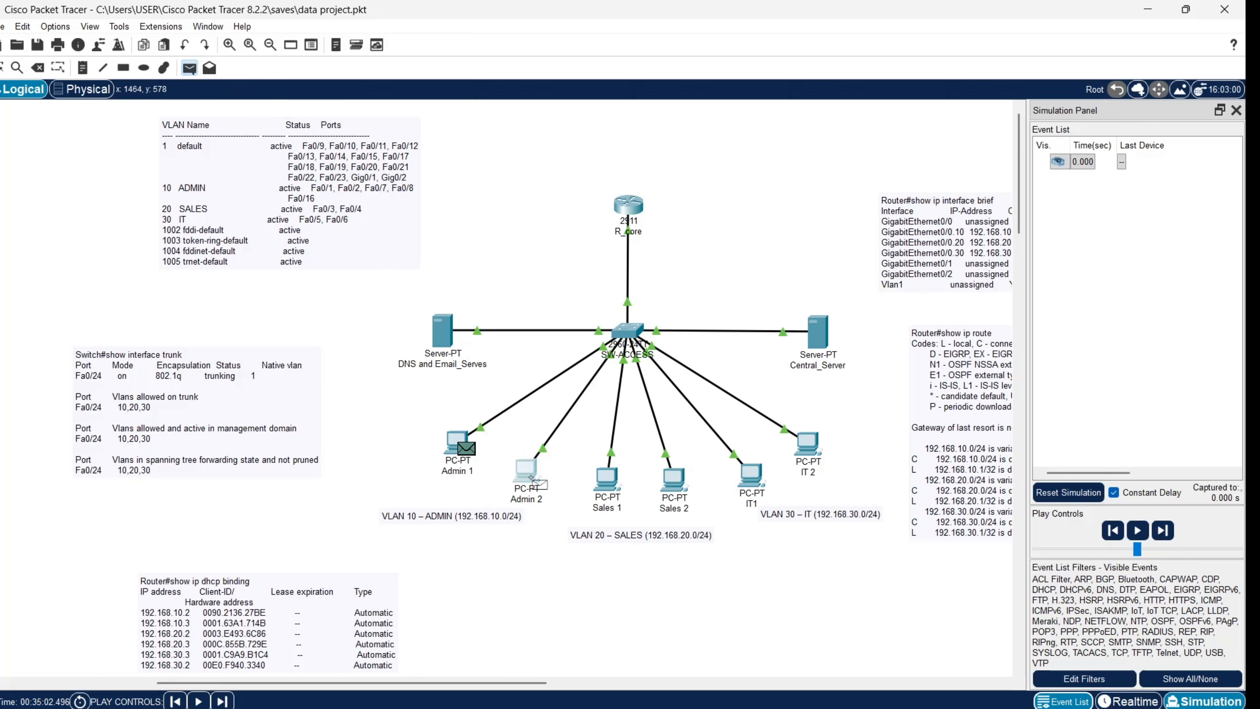
click(750, 477)
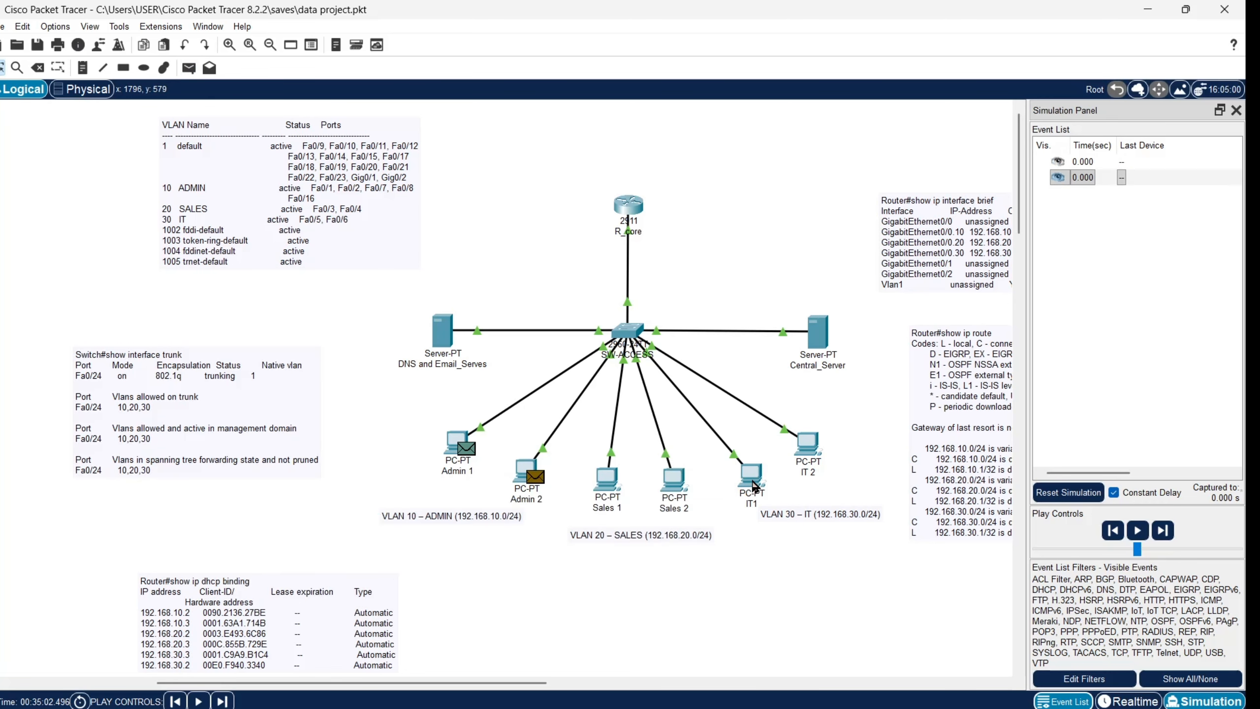
click(188, 68)
click(608, 477)
click(676, 486)
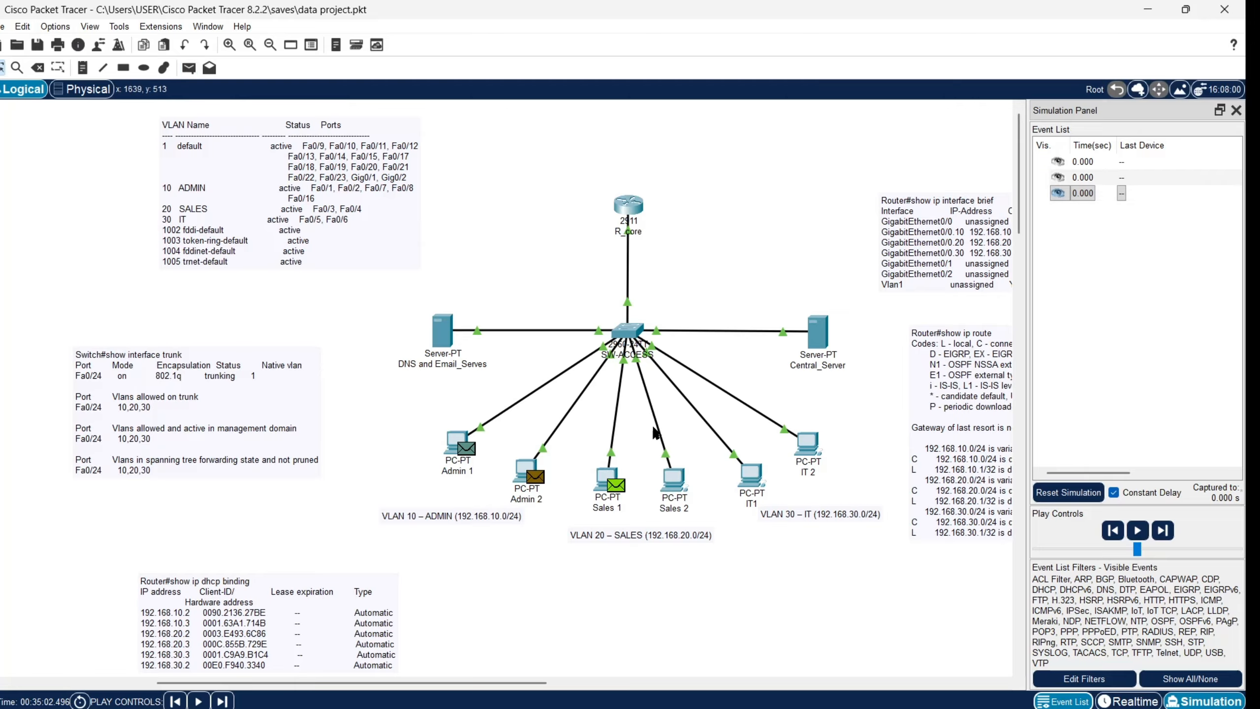
click(1171, 688)
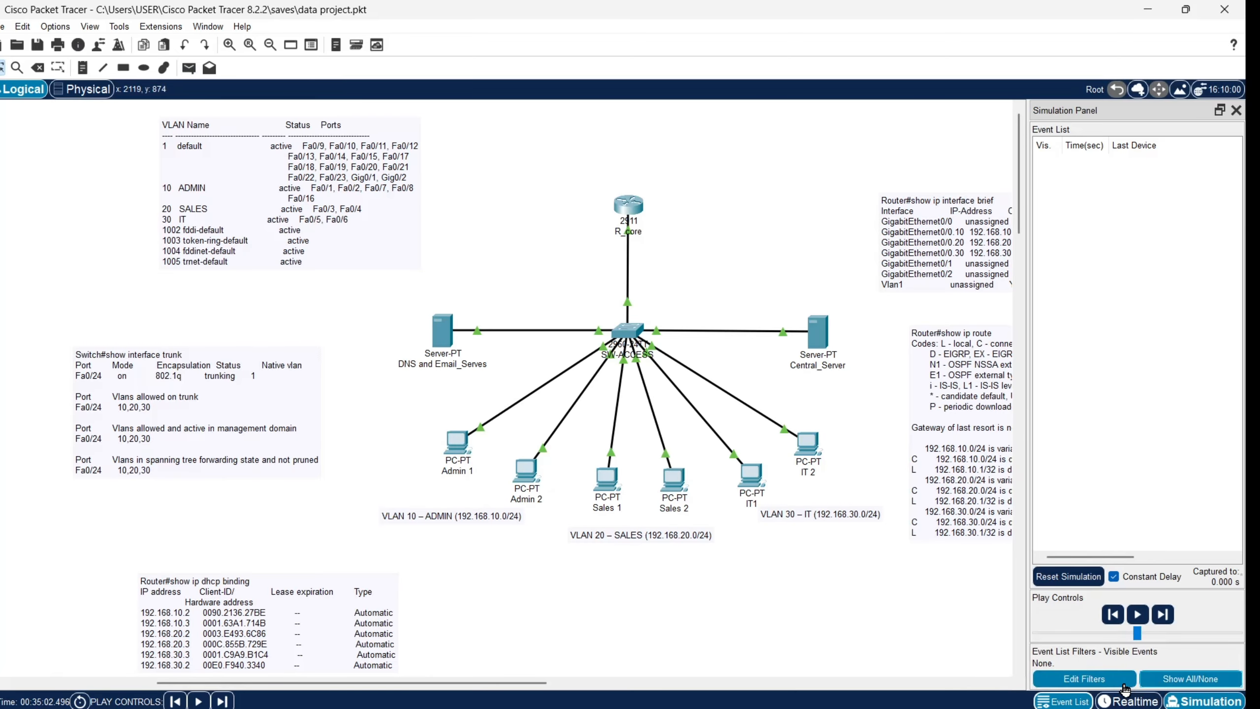
Step: Set the event list filter to show only ICMP events
click(1083, 678)
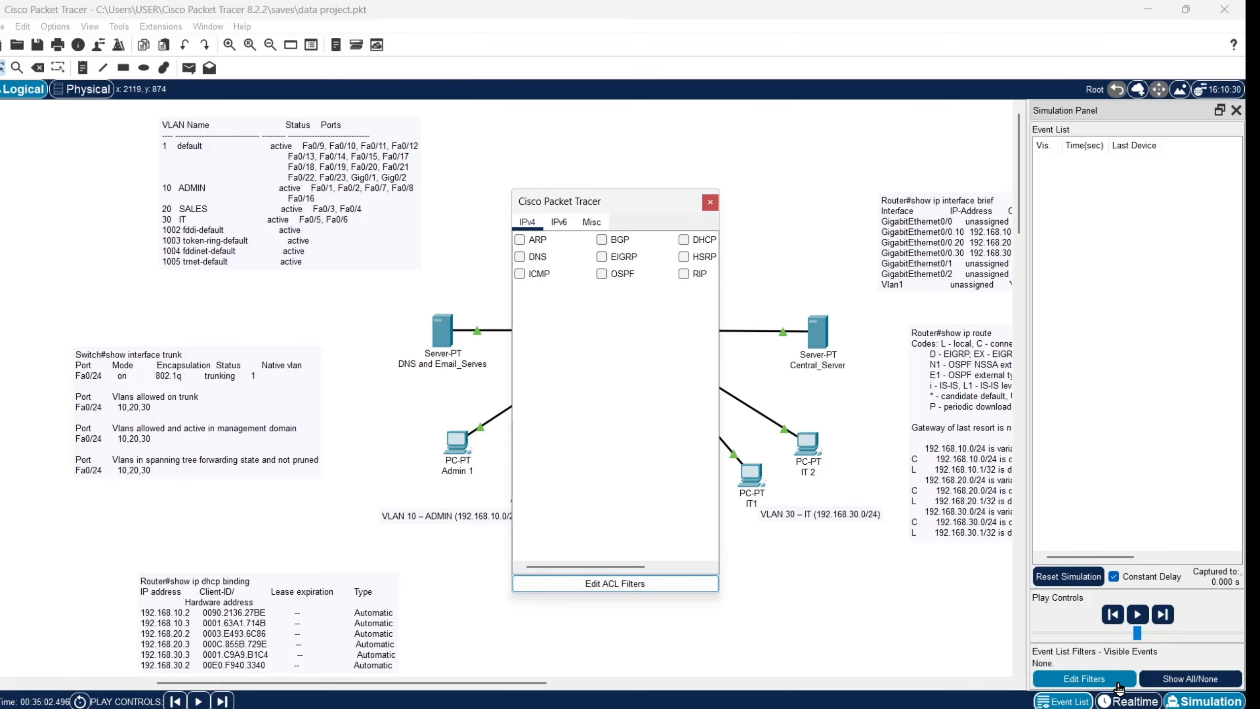
click(519, 274)
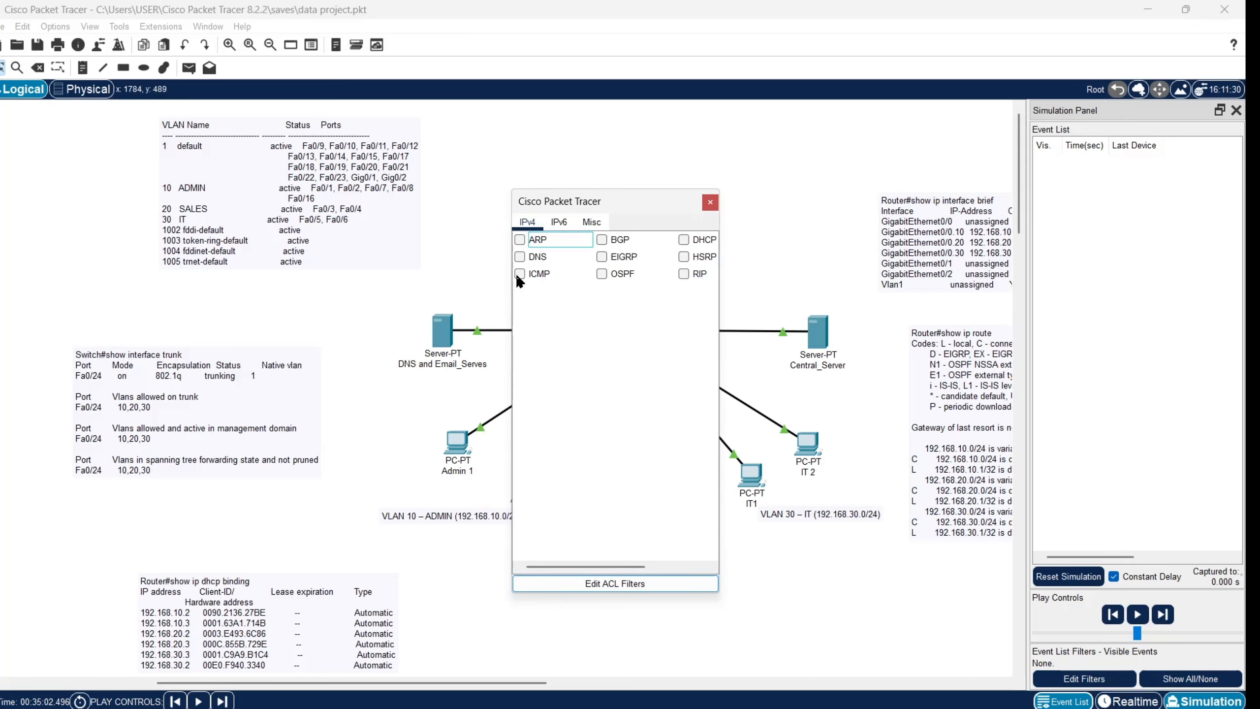
click(710, 202)
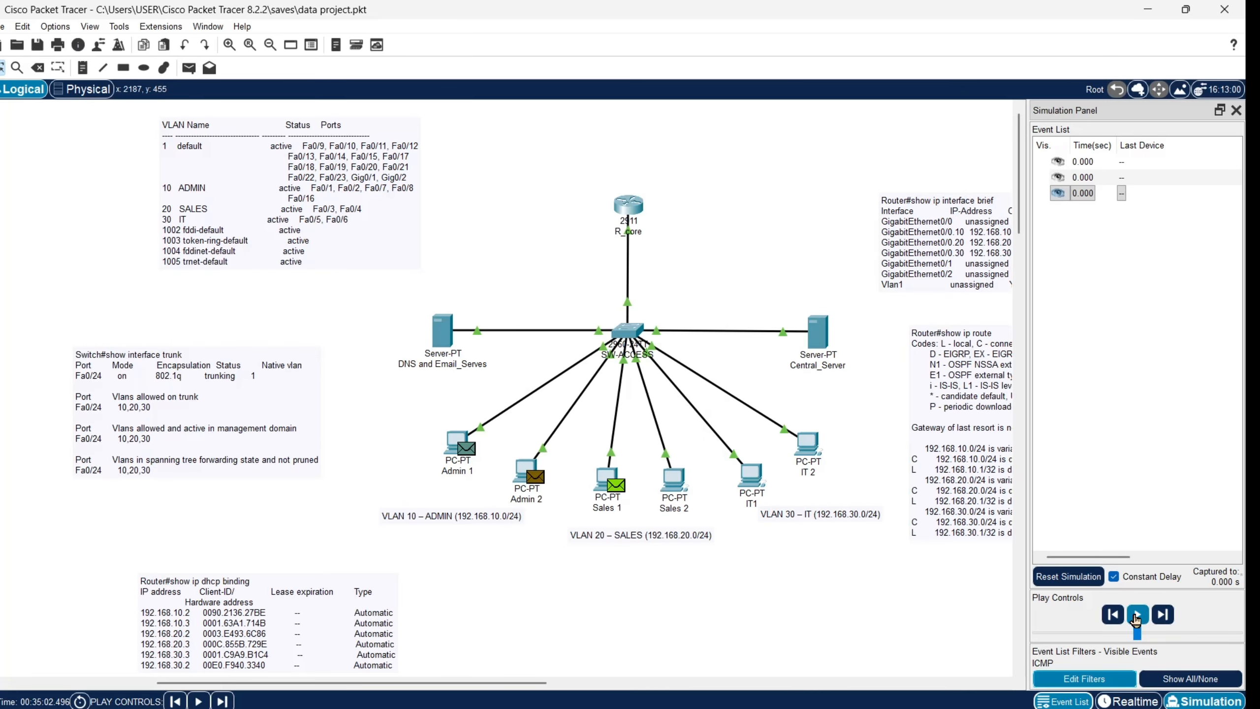
Step: Play the ping simulation, pause it, then reset the simulation
click(1137, 615)
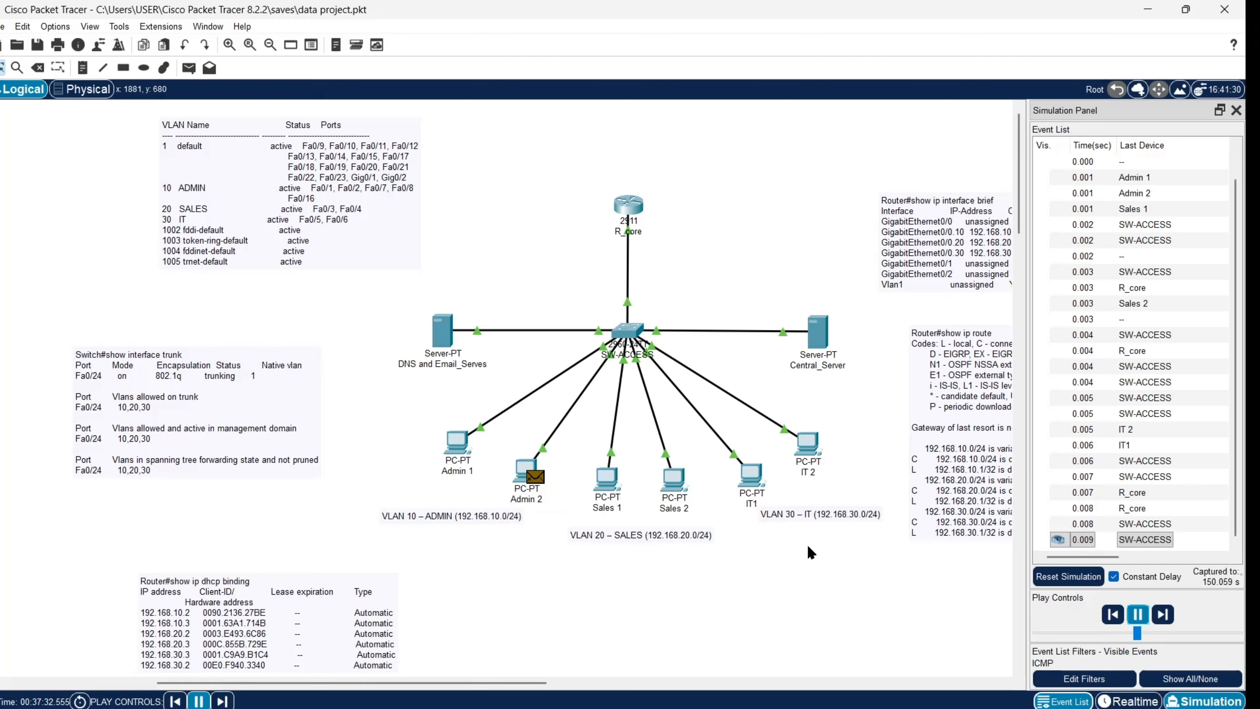
click(1137, 614)
click(657, 708)
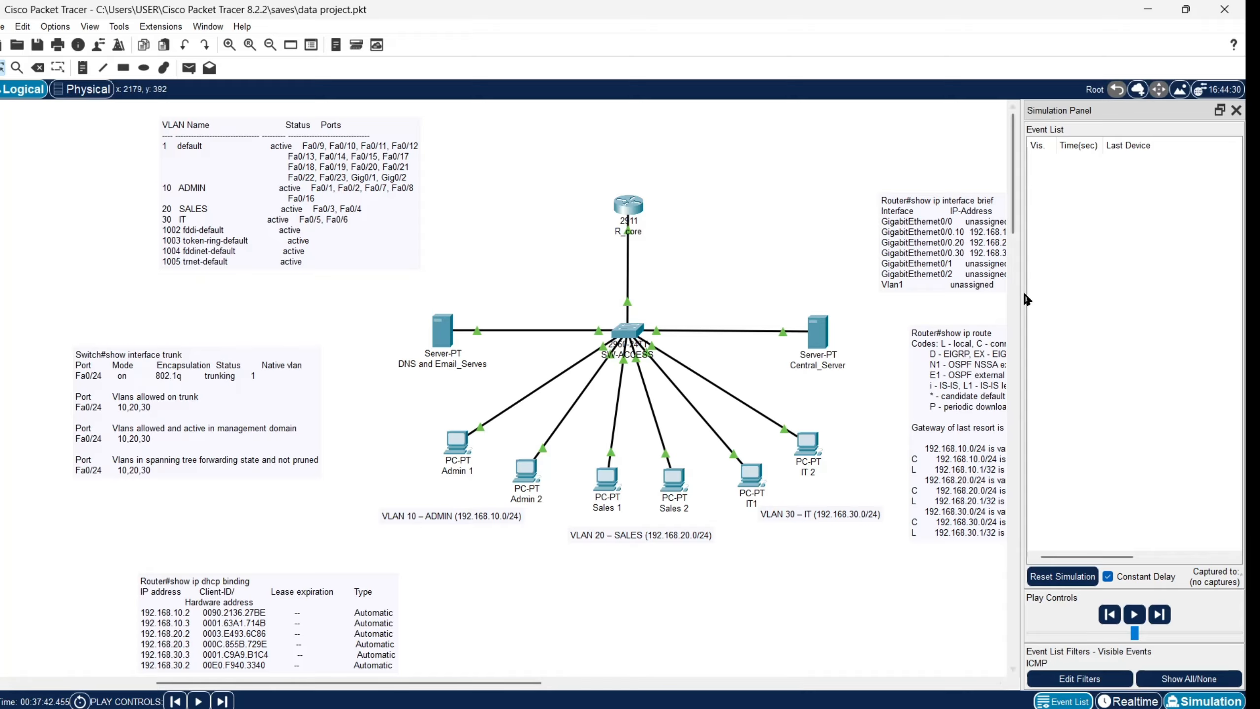
Step: Switch back to Realtime mode so the full annotated topology shows
click(1134, 698)
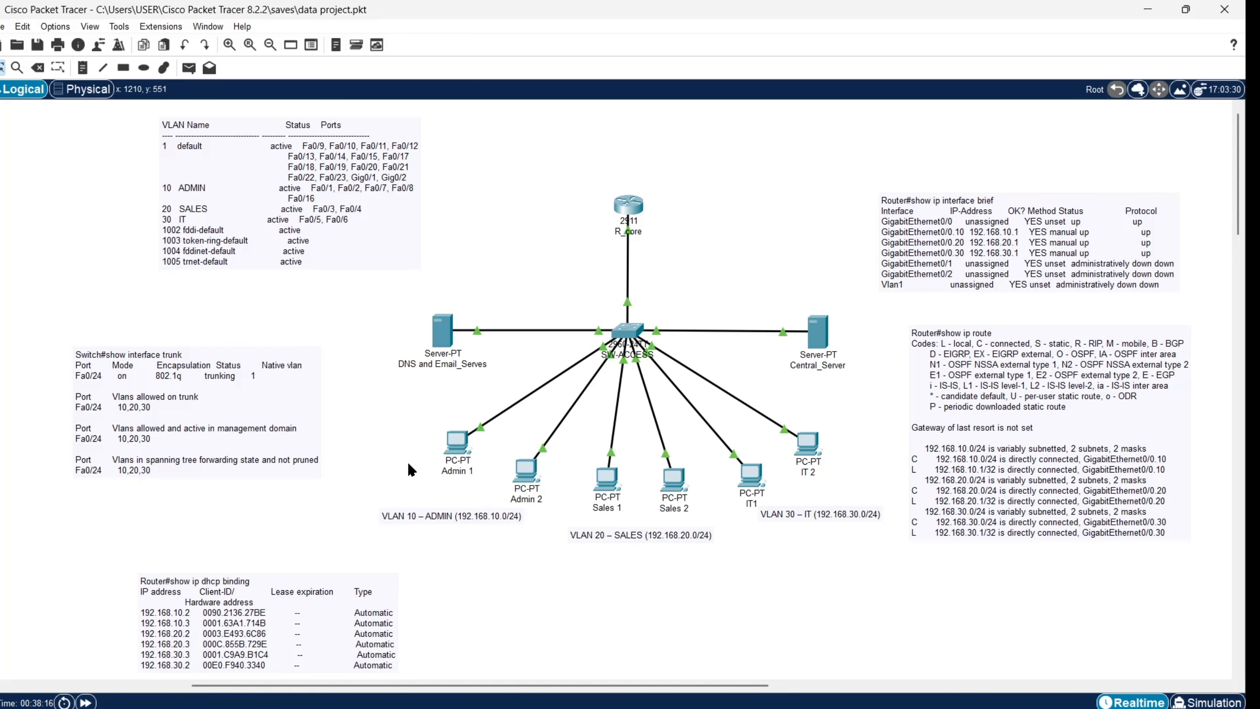
click(456, 441)
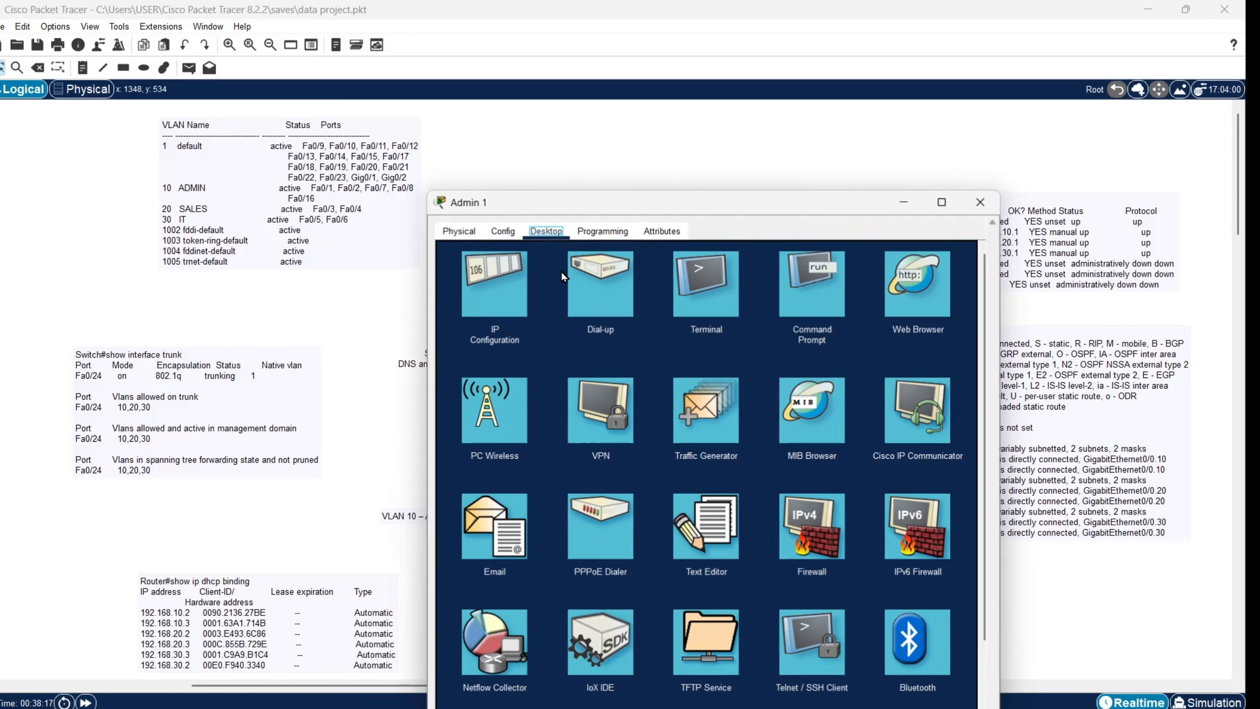
click(801, 310)
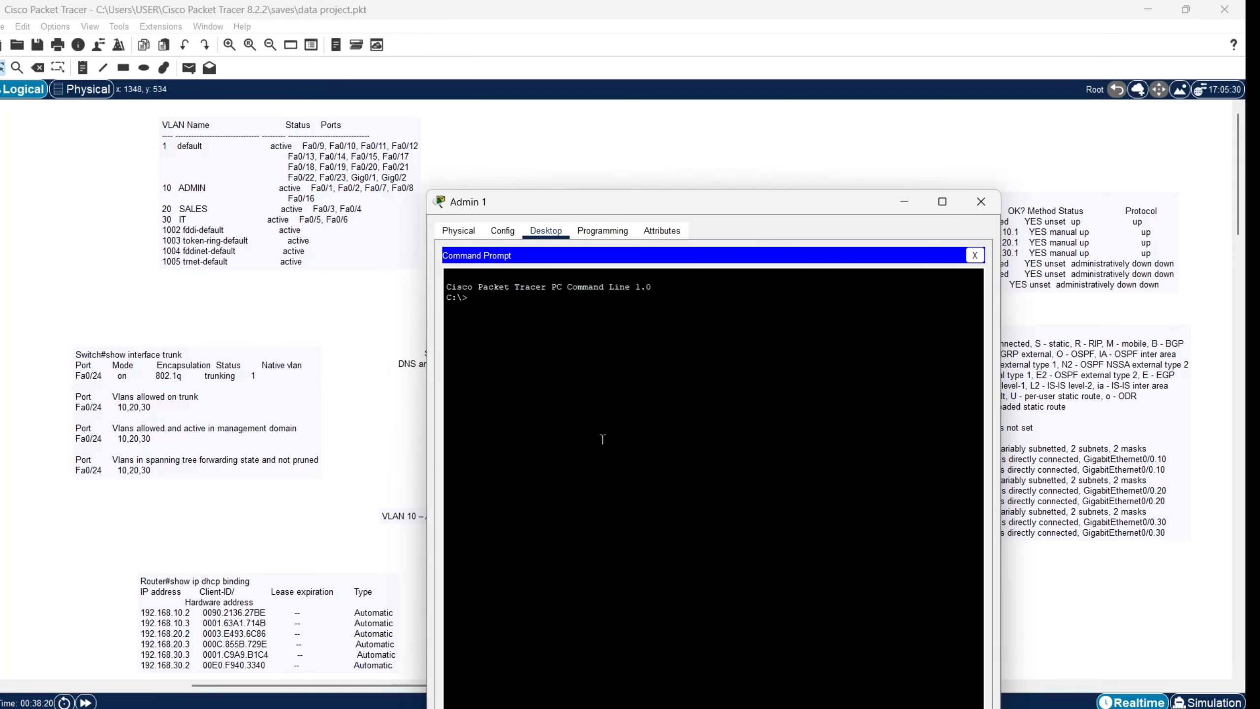
text(ipinterfa)
key(BackSpace)
key(BackSpace)
key(BackSpace)
key(BackSpace)
key(BackSpace)
key(BackSpace)
key(BackSpace)
text(in)
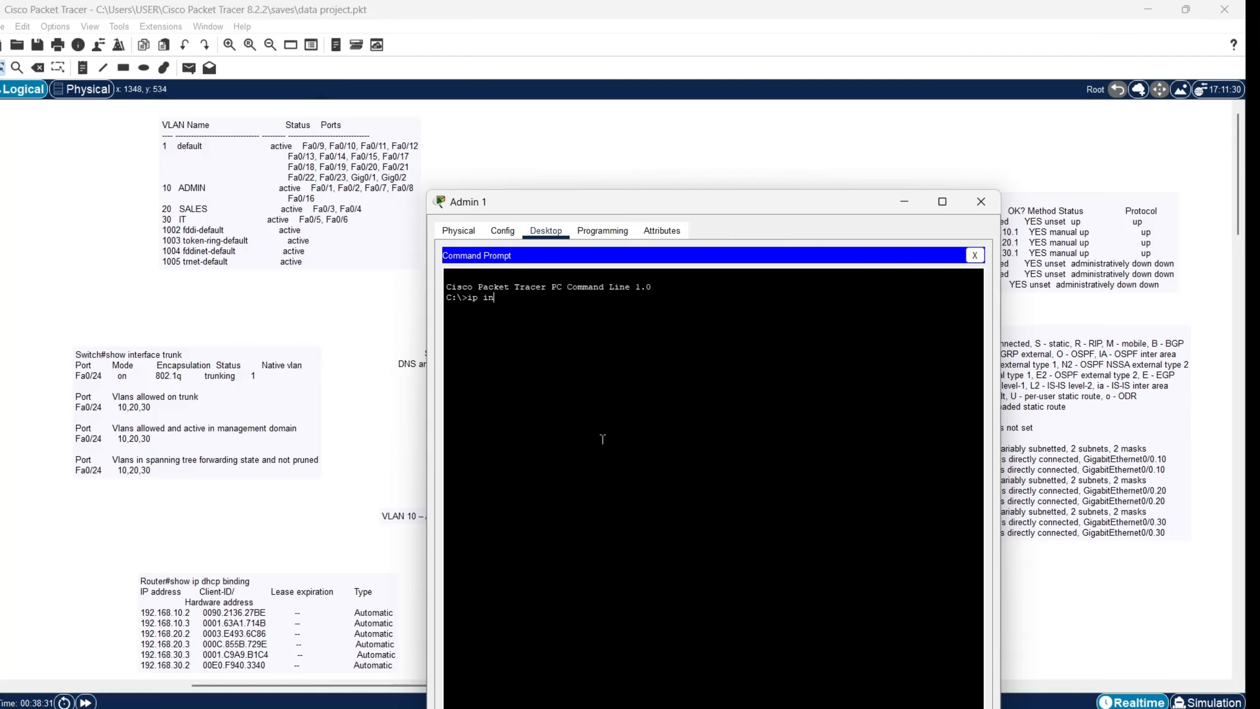
text(terface)
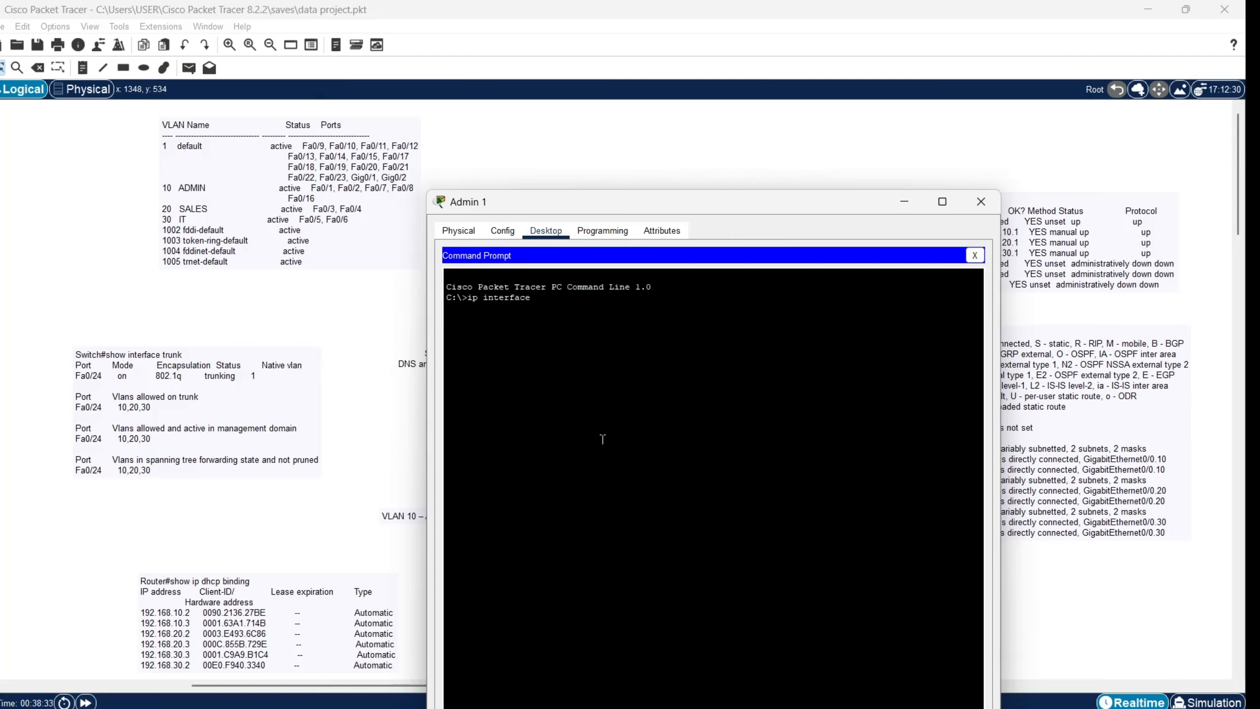
text(/ renew)
click(910, 203)
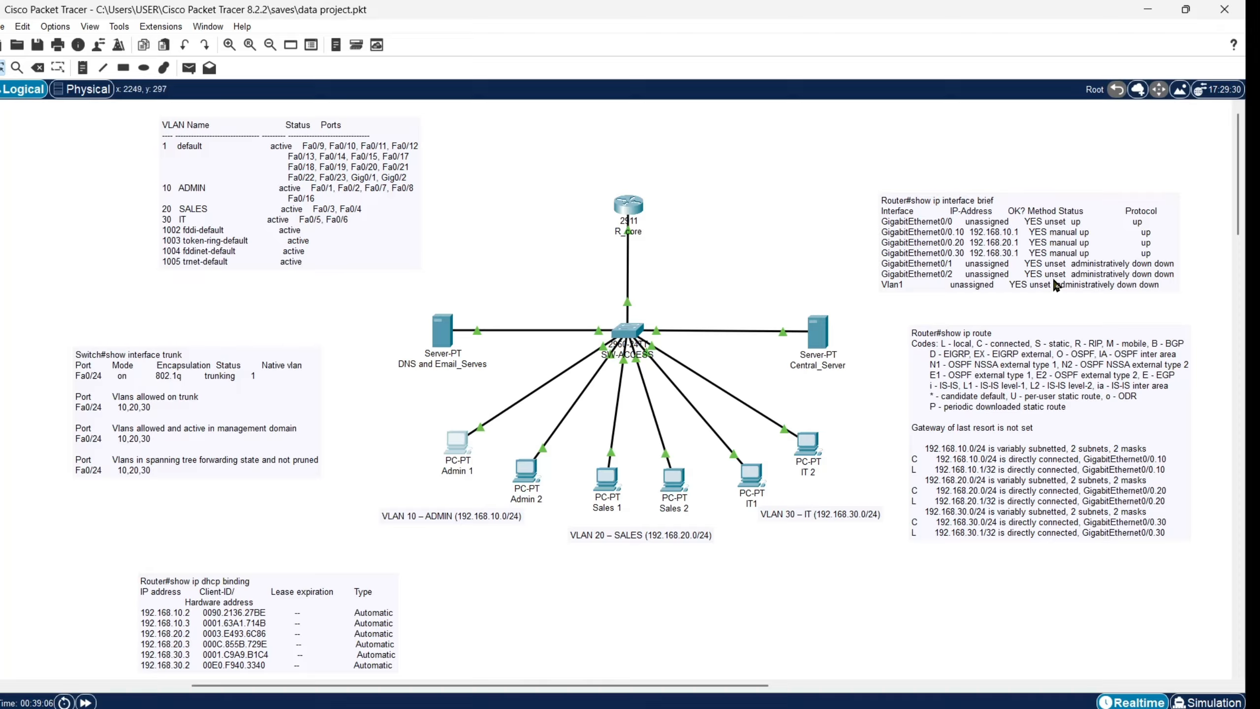
Step: Move the show ip route note lower and slightly left, and adjust the interface brief note beside R_core
drag(1060, 453, 1068, 564)
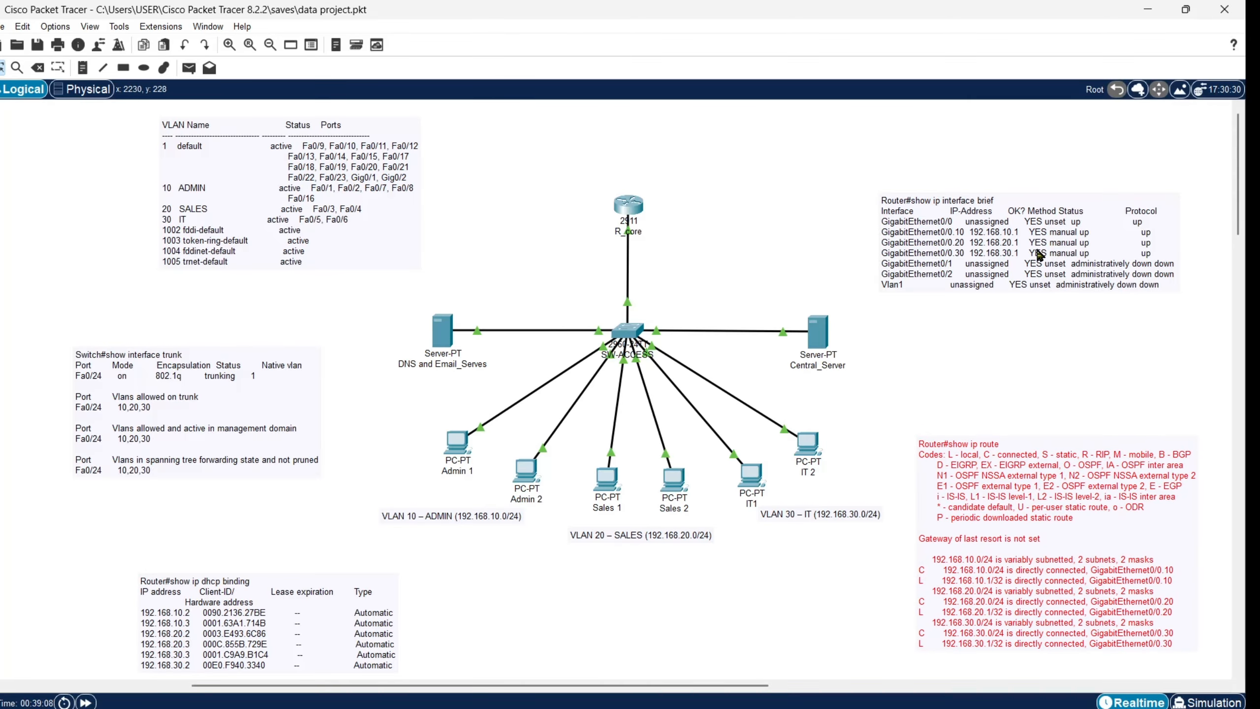
drag(1040, 255, 951, 217)
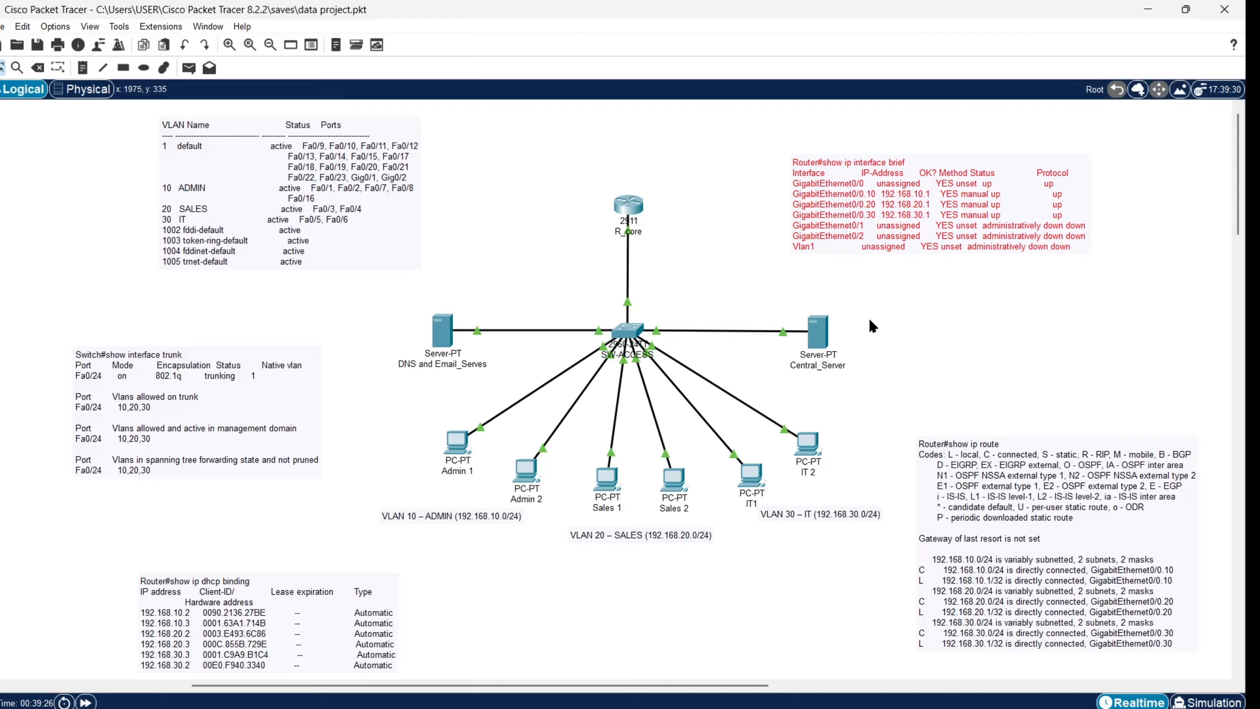
drag(1012, 476, 995, 475)
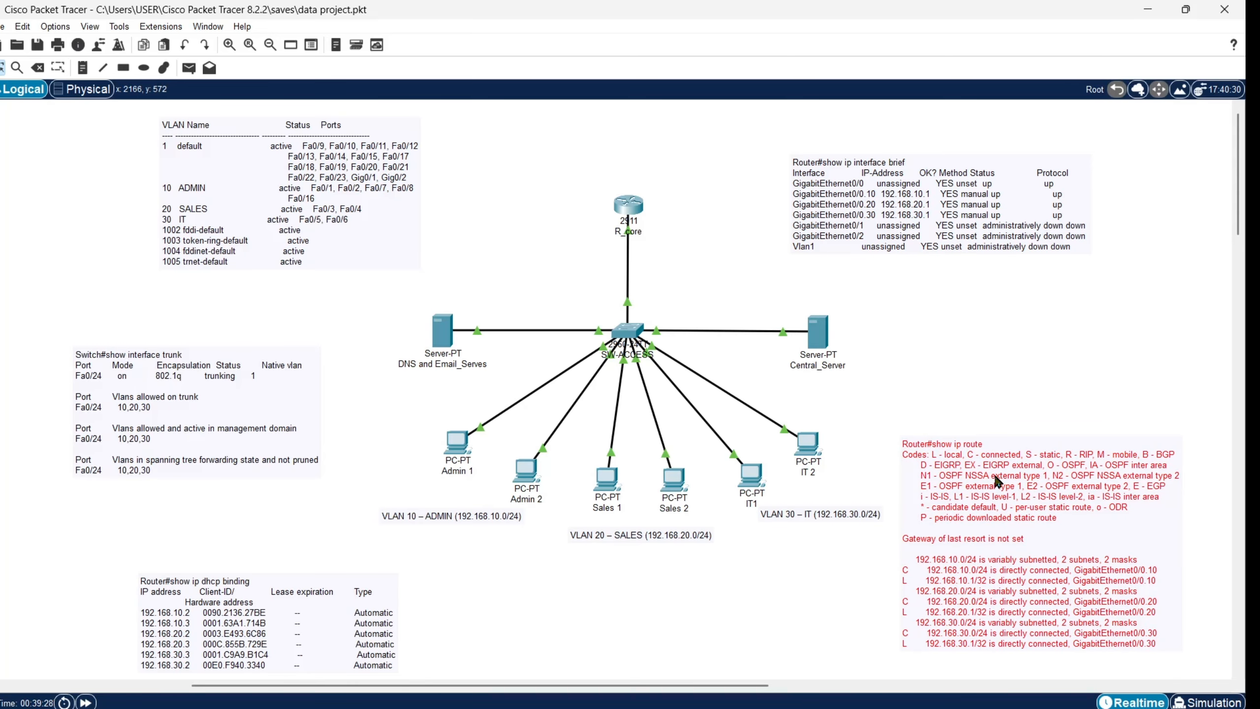
drag(978, 202, 1007, 214)
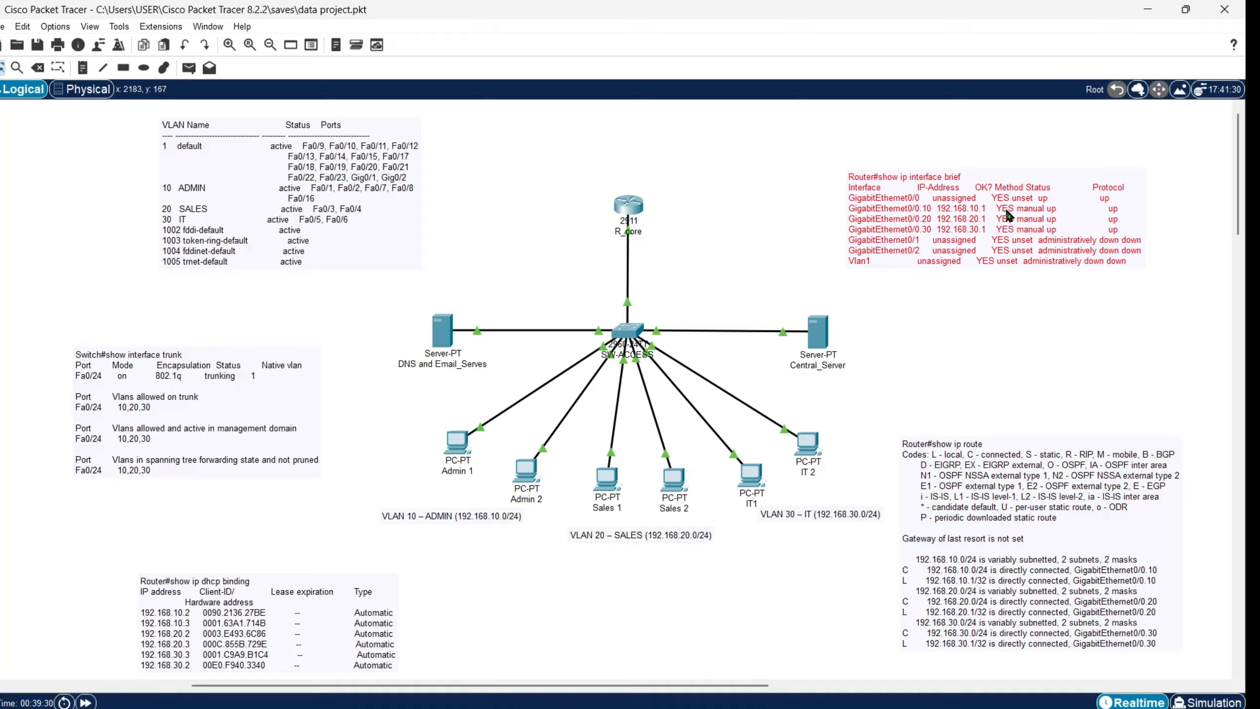